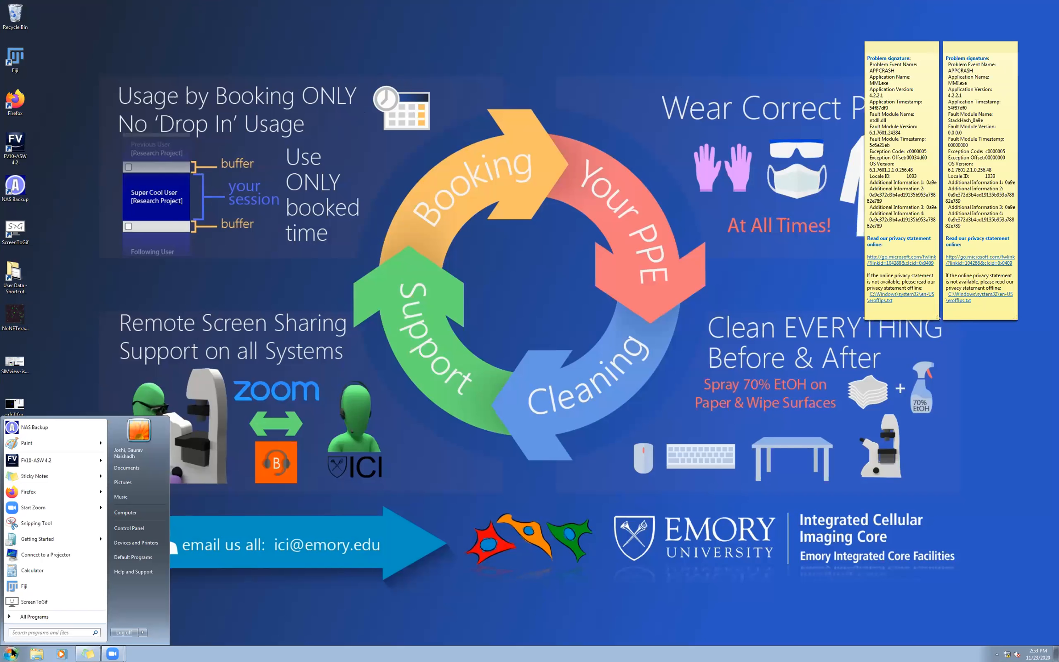
Launch FV10-ASW and log in with the operator's user ID and account password
left_click(249, 546)
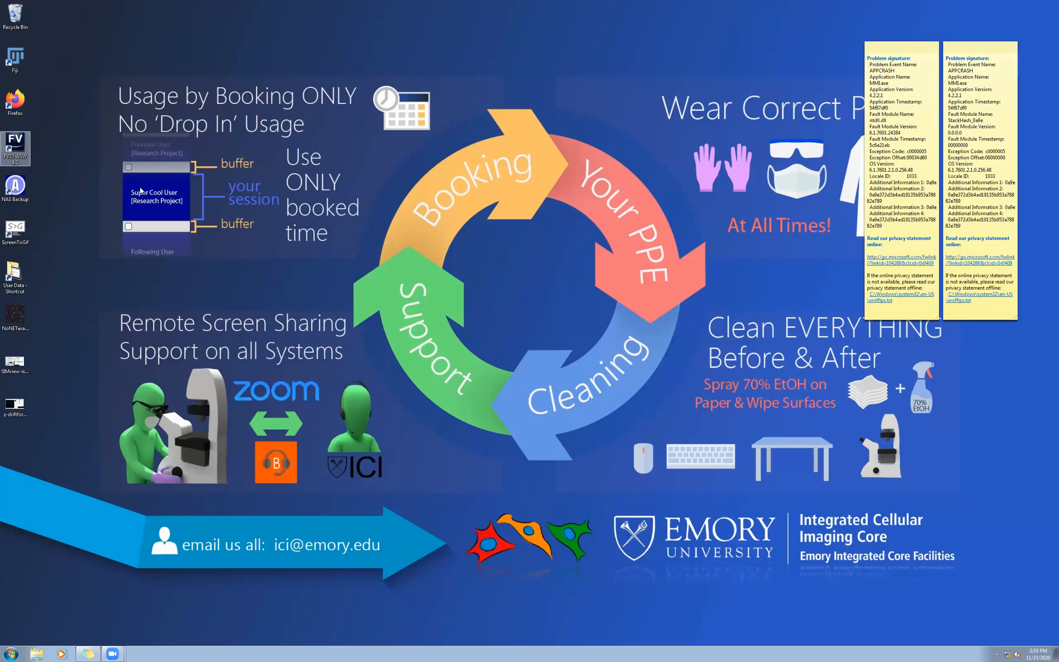
double_click(20, 148)
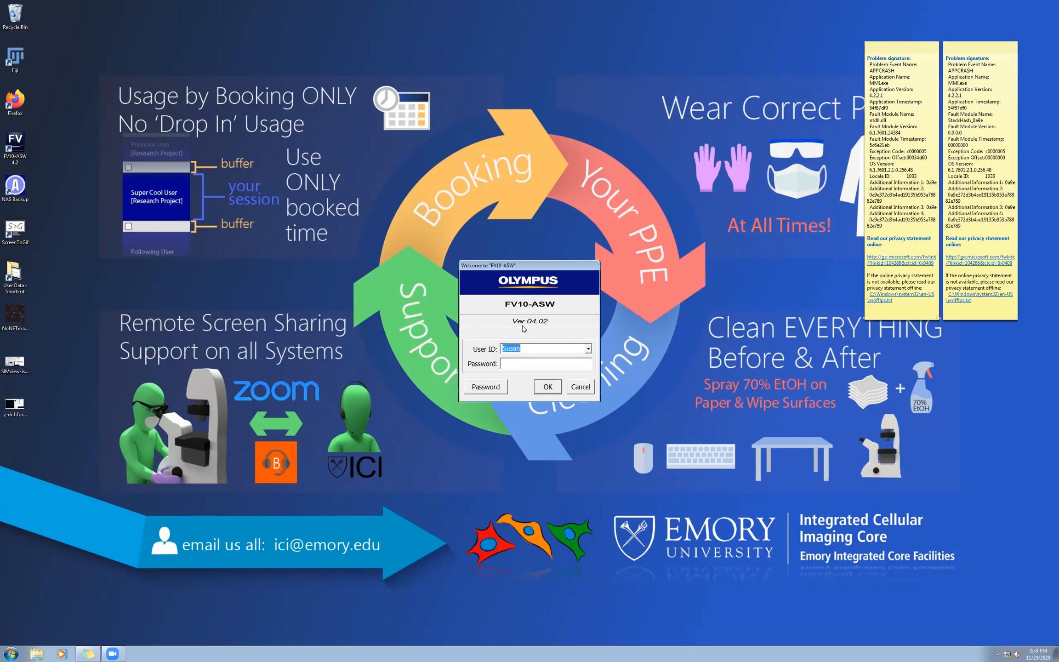
type("Gaurav")
key("Tab")
type("********")
key("Return")
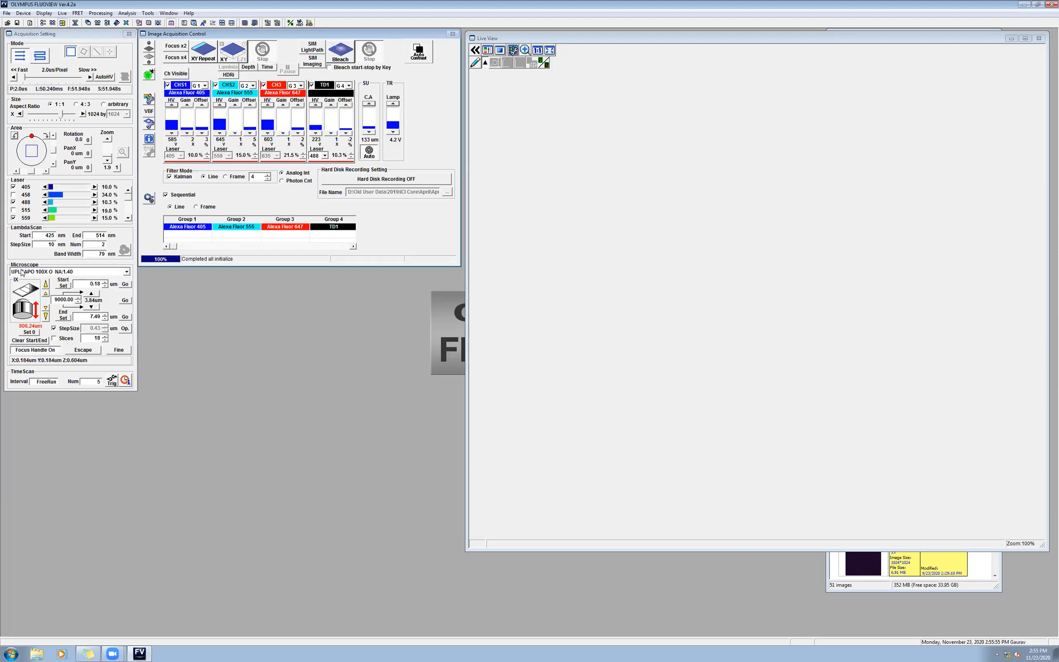
Switch the microscope objective to UPLFLN 40X O NA:1.30
left_click(127, 272)
left_click(88, 292)
Replace the selected dyes with Alexa Fluor 405, Alexa Fluor 488 and Alexa Fluor 568, and apply them to the channels
left_click(149, 76)
left_click_drag(211, 273, 520, 130)
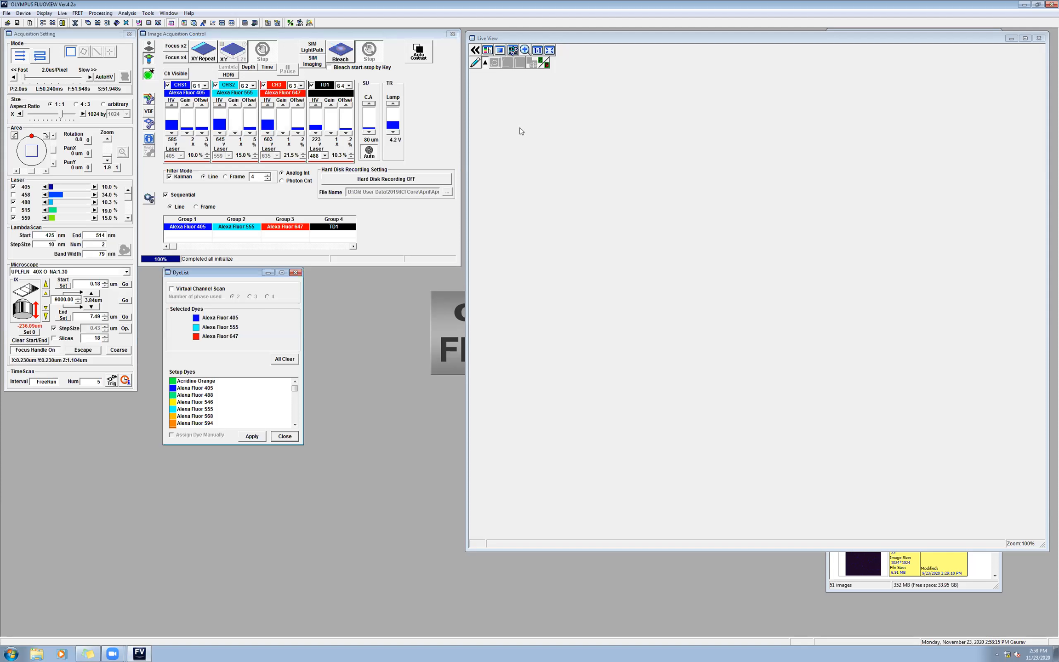
left_click(600, 218)
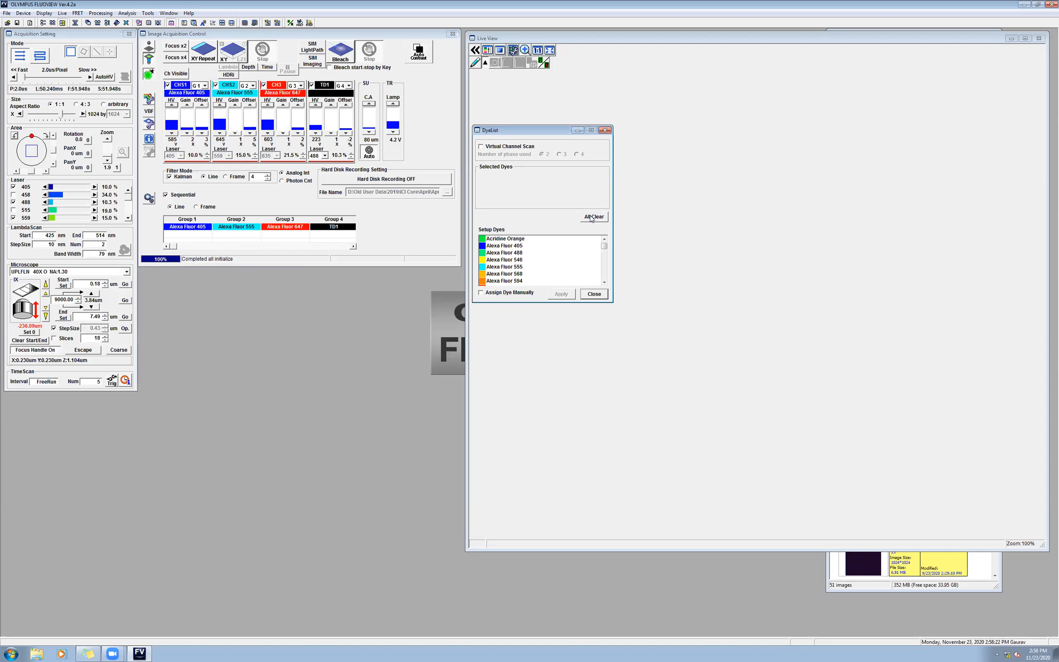
left_click(505, 247)
left_click(504, 254)
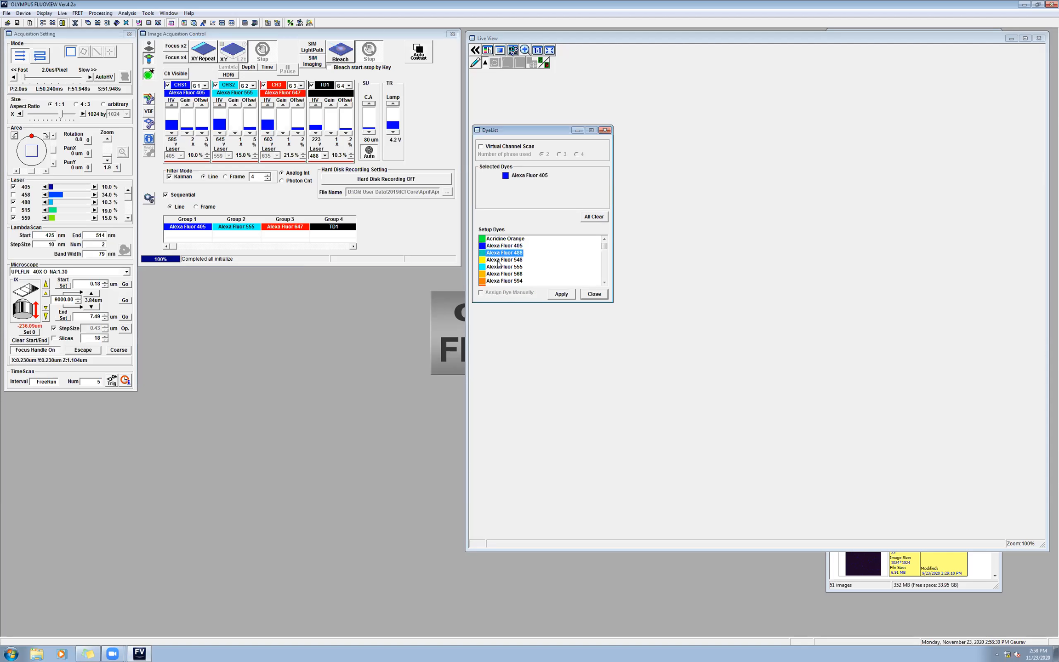
scroll(500, 261, "down", 2)
scroll(500, 261, "up", 2)
double_click(506, 275)
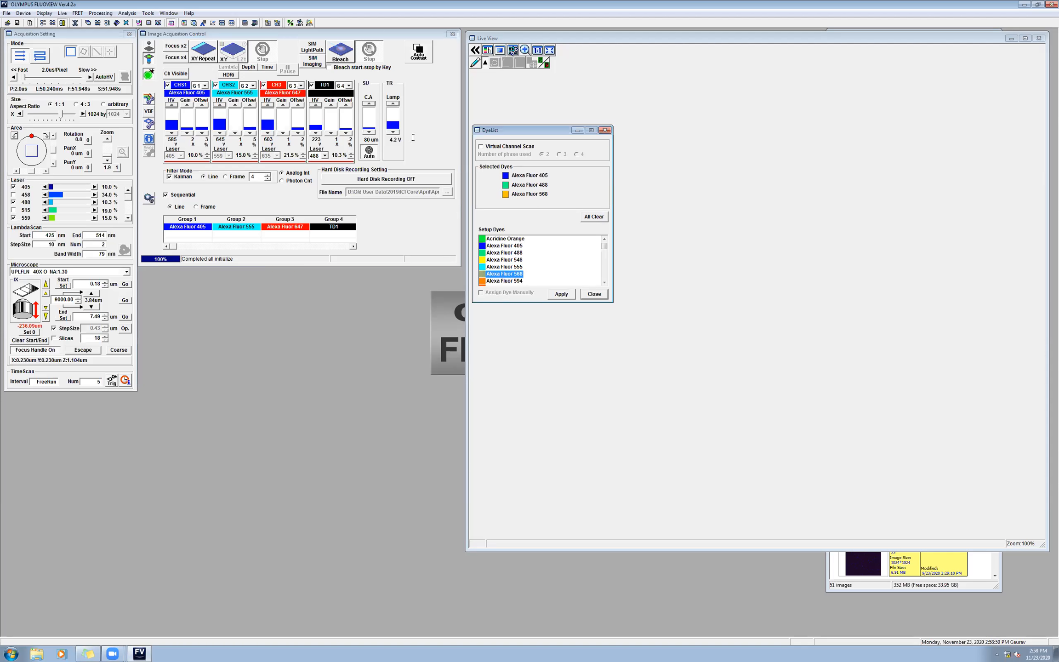
left_click(560, 295)
left_click(561, 296)
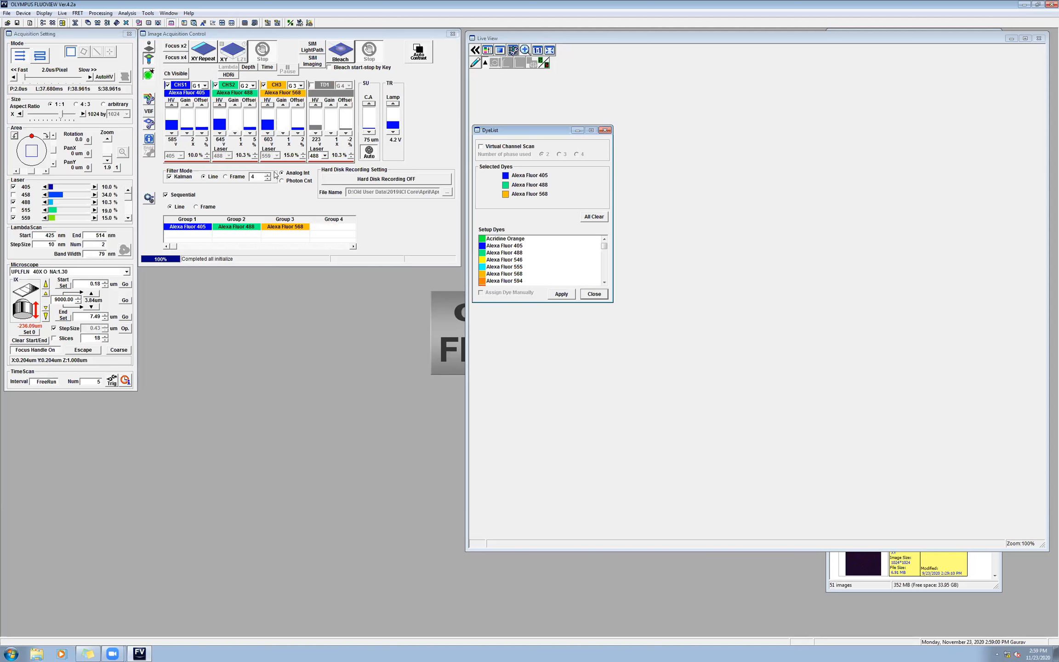
left_click(596, 295)
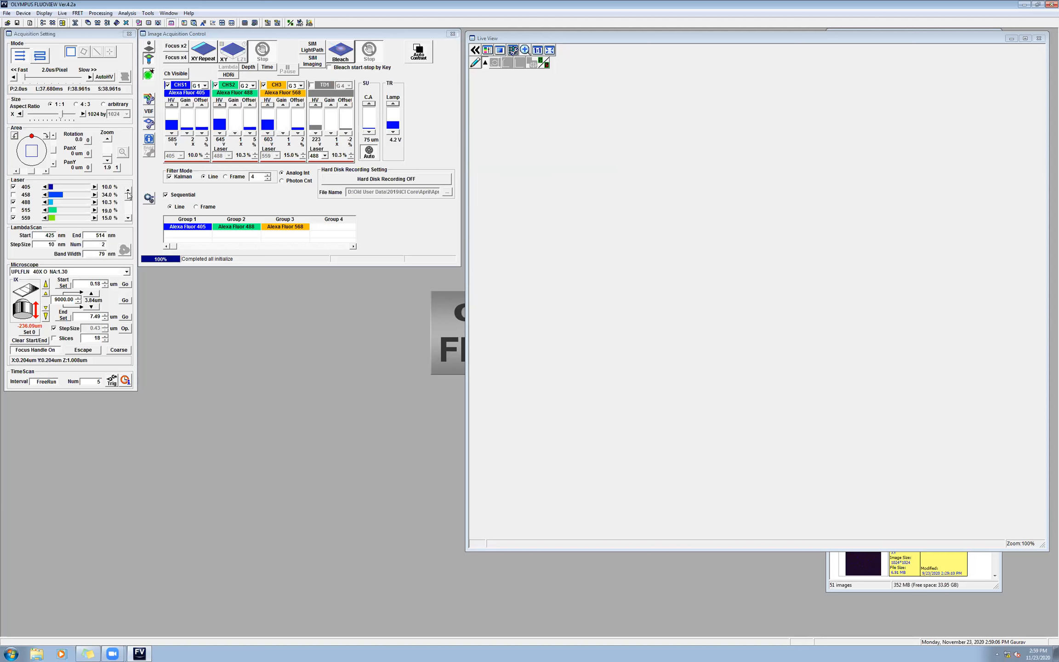
Turn off sequential scanning and the Kalman filter for the image acquisition
left_click(180, 194)
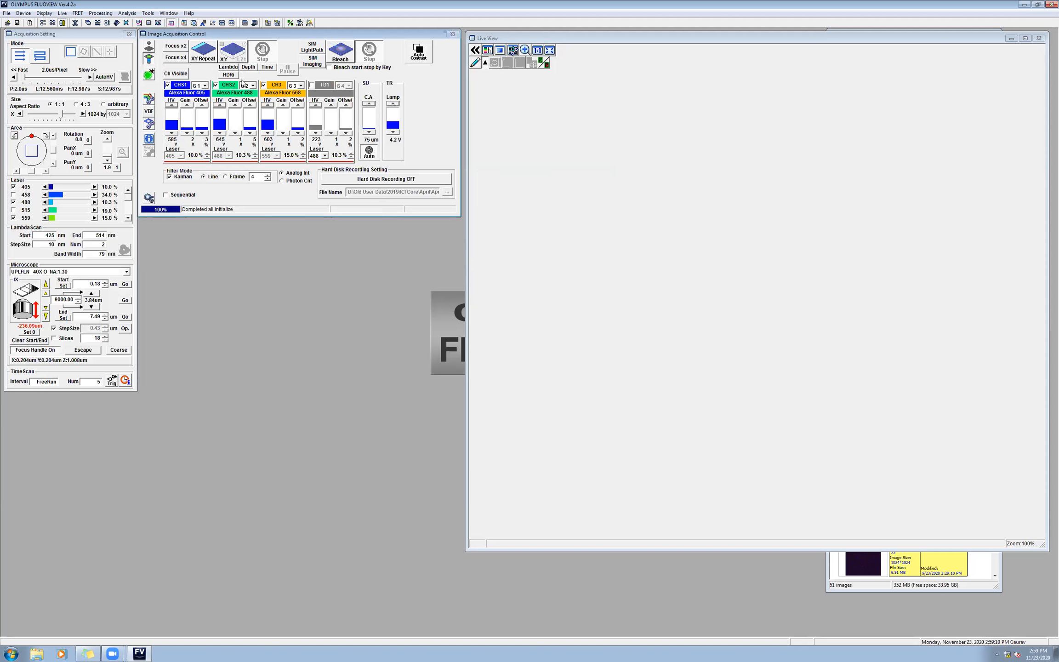
left_click(169, 177)
left_click(251, 87)
left_click(286, 86)
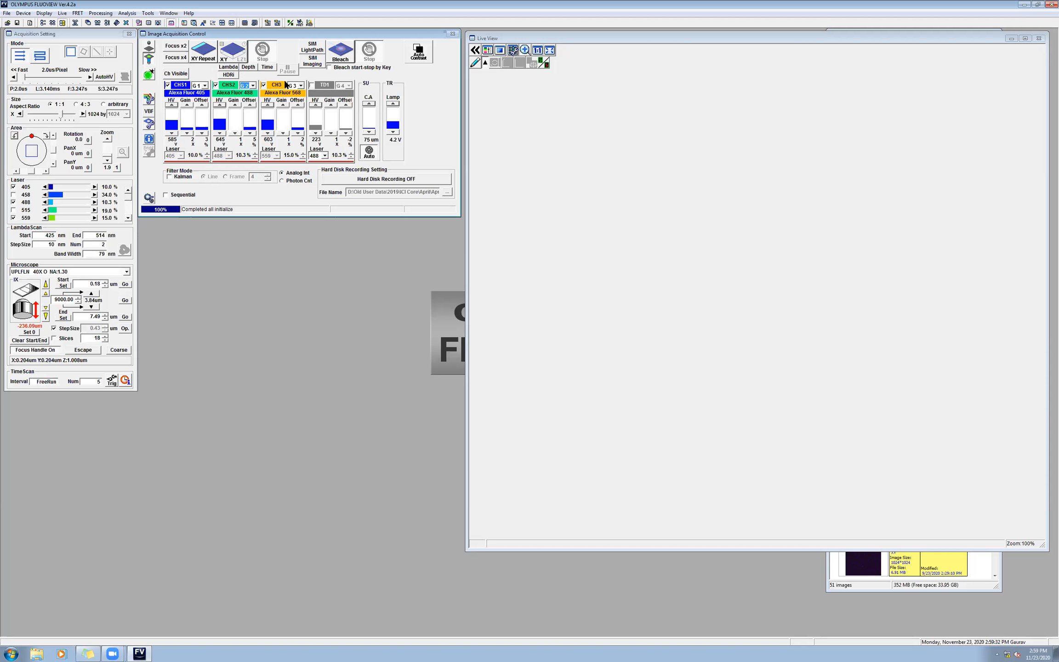
left_click(300, 86)
double_click(302, 96)
left_click(295, 94)
left_click(297, 85)
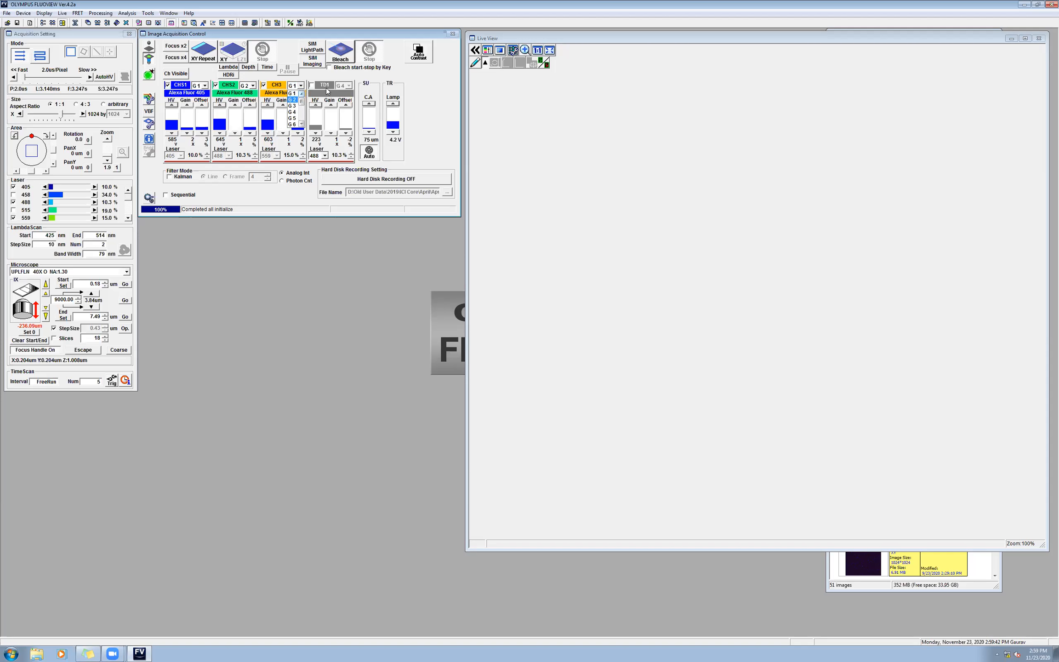
left_click(292, 106)
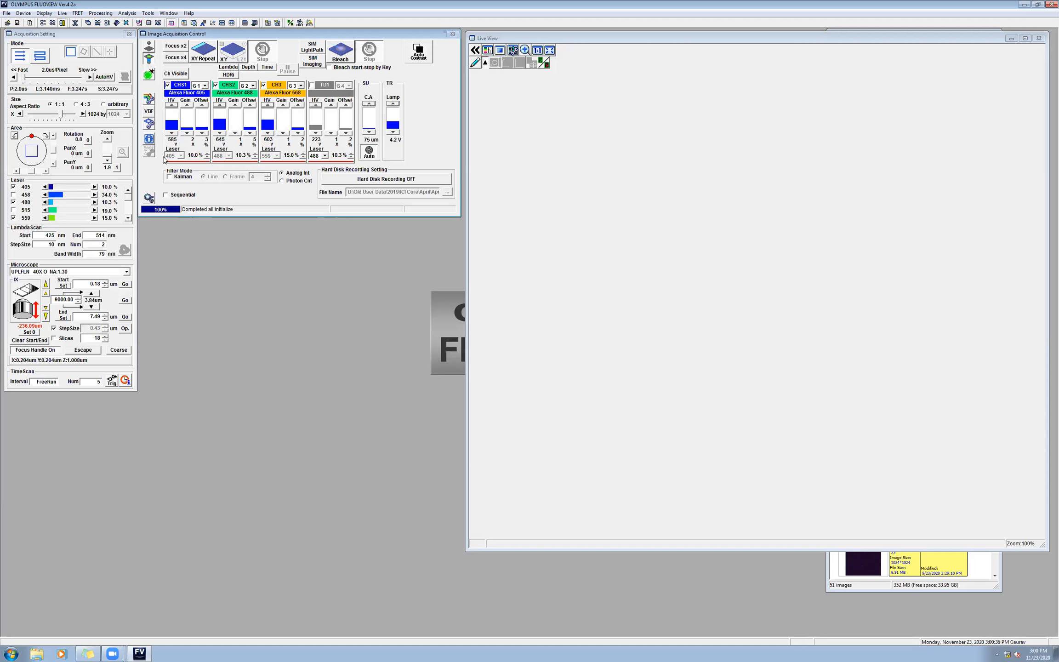
Disable the CHS2 and CH3 channels so that only the Alexa Fluor 405 channel is acquired
left_click(216, 85)
left_click(262, 85)
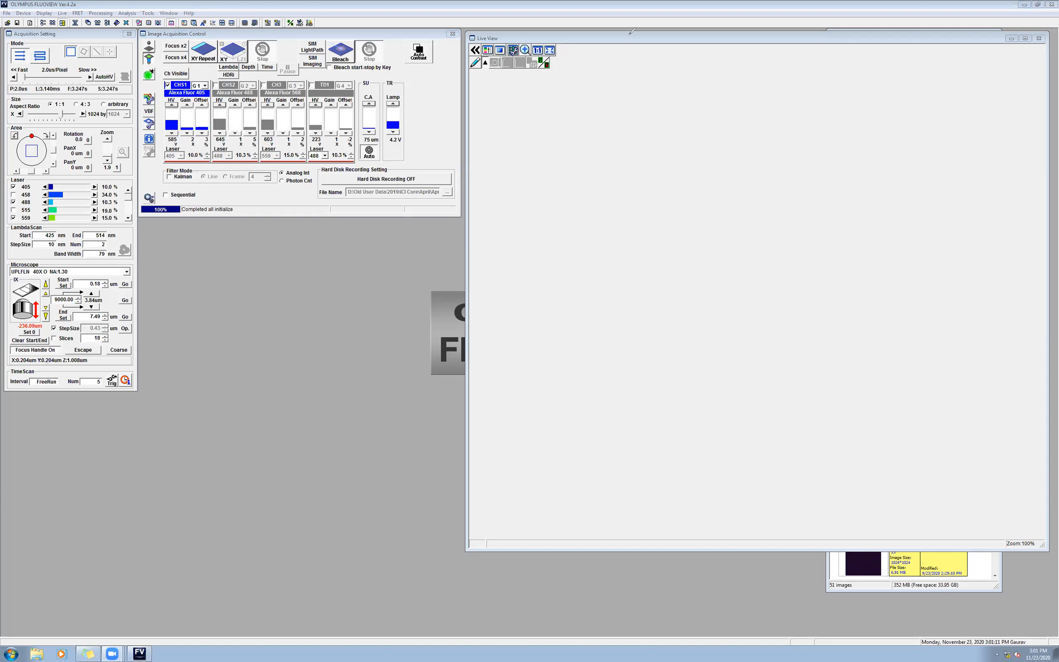
left_click_drag(555, 119, 546, 206)
left_click_drag(553, 322, 553, 322)
mouse_move(555, 118)
left_mouse_down()
mouse_move(757, 120)
mouse_move(756, 321)
mouse_move(698, 351)
mouse_move(554, 342)
mouse_move(553, 323)
left_mouse_up()
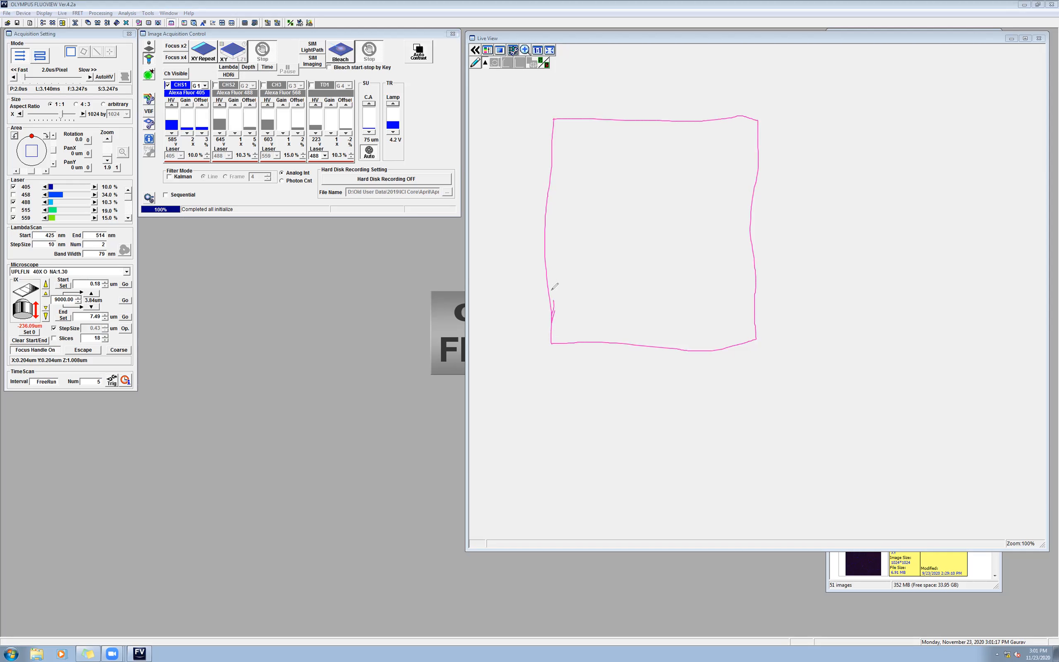
left_click_drag(558, 119, 563, 316)
left_click_drag(566, 119, 571, 342)
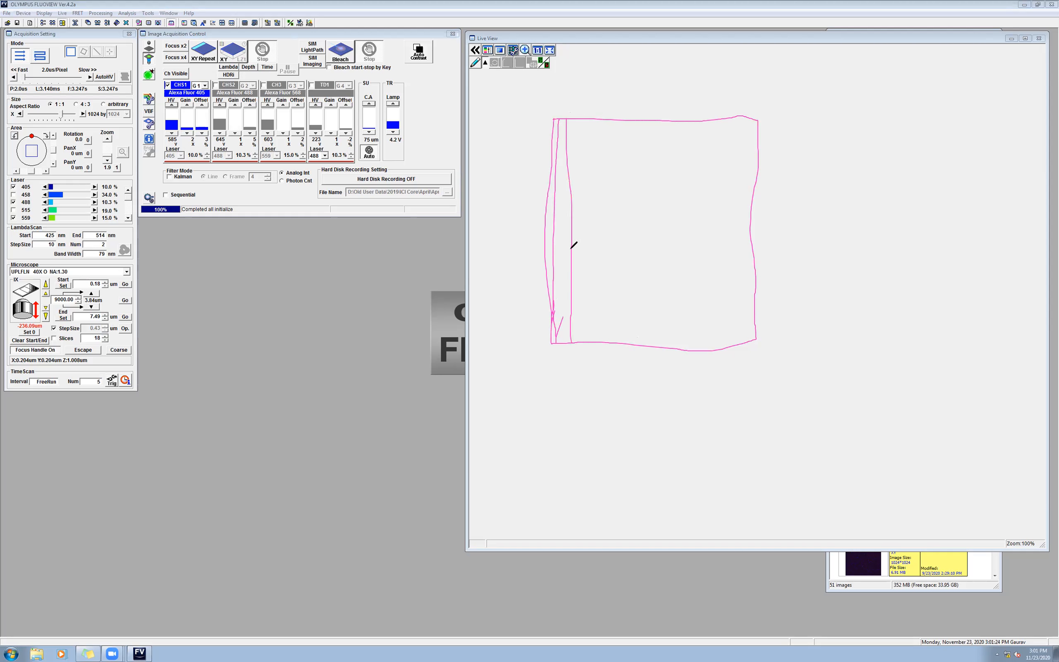
left_click_drag(574, 119, 585, 335)
left_click_drag(583, 119, 595, 351)
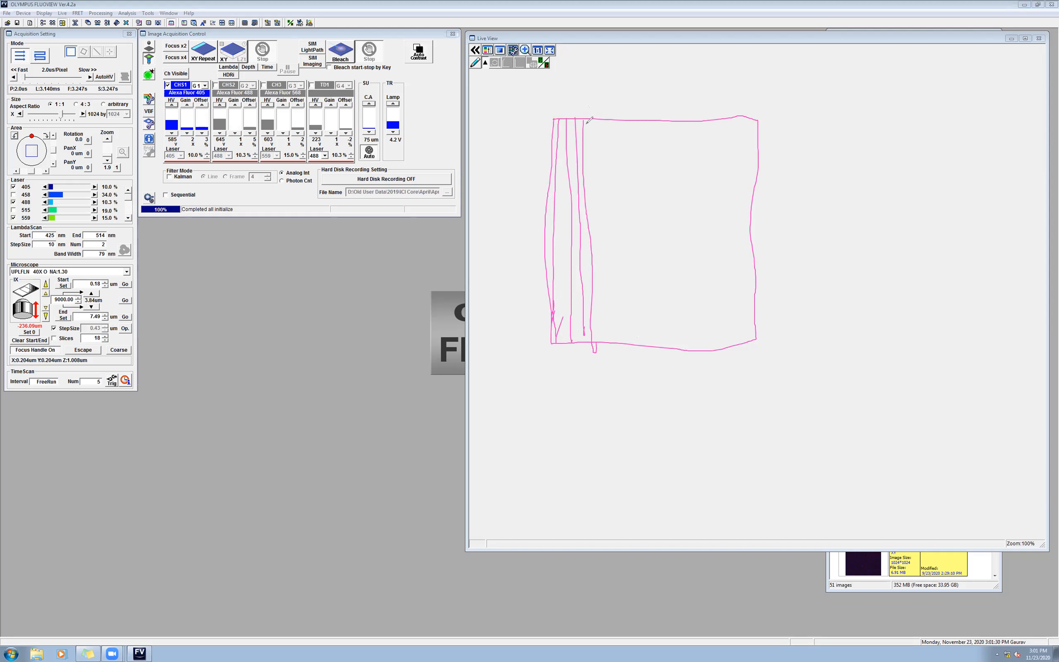
left_click_drag(555, 127, 757, 120)
left_click_drag(556, 134, 743, 141)
left_click_drag(555, 142, 734, 143)
left_click_drag(555, 149, 744, 151)
mouse_move(555, 159)
left_mouse_down()
mouse_move(657, 149)
mouse_move(763, 160)
left_mouse_up()
left_click_drag(551, 168, 657, 166)
left_click_drag(549, 180, 599, 183)
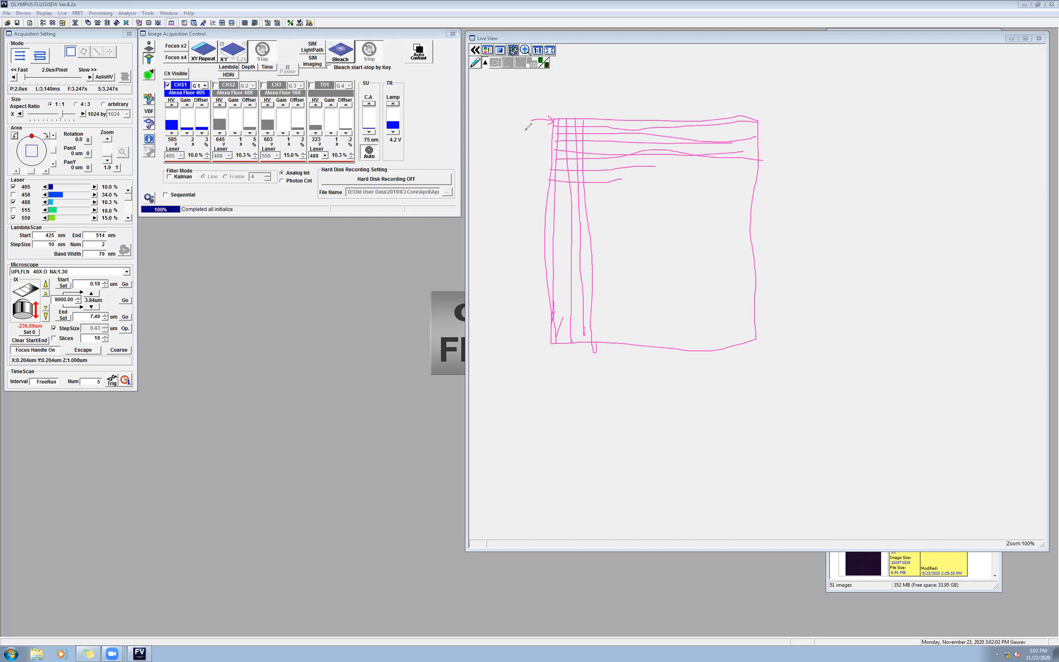
left_click_drag(540, 152, 553, 150)
left_click_drag(550, 116, 553, 140)
mouse_move(552, 128)
left_mouse_down()
mouse_move(553, 140)
mouse_move(557, 114)
left_mouse_up()
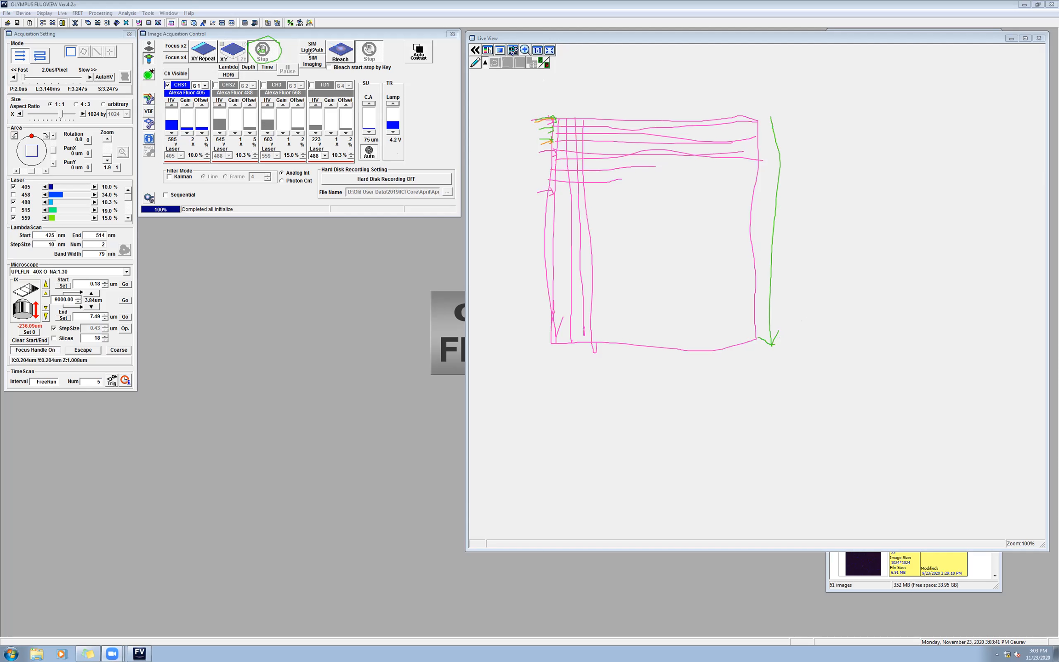
left_click(664, 37)
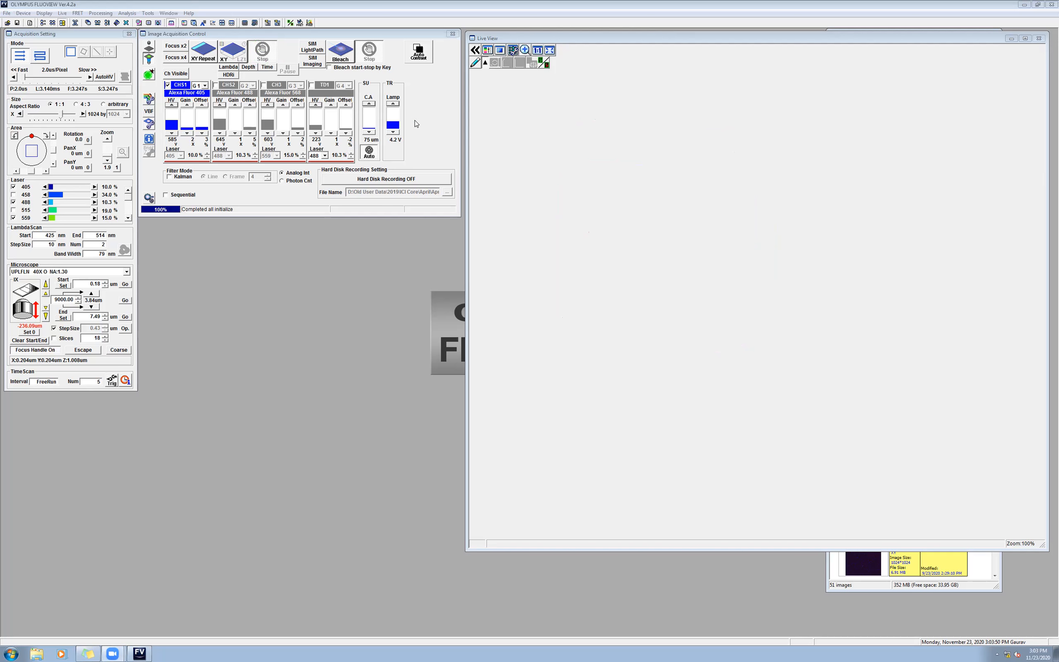
Run a Focus x4 live scan of the Alexa Fluor 405 channel and stop it
left_click(183, 59)
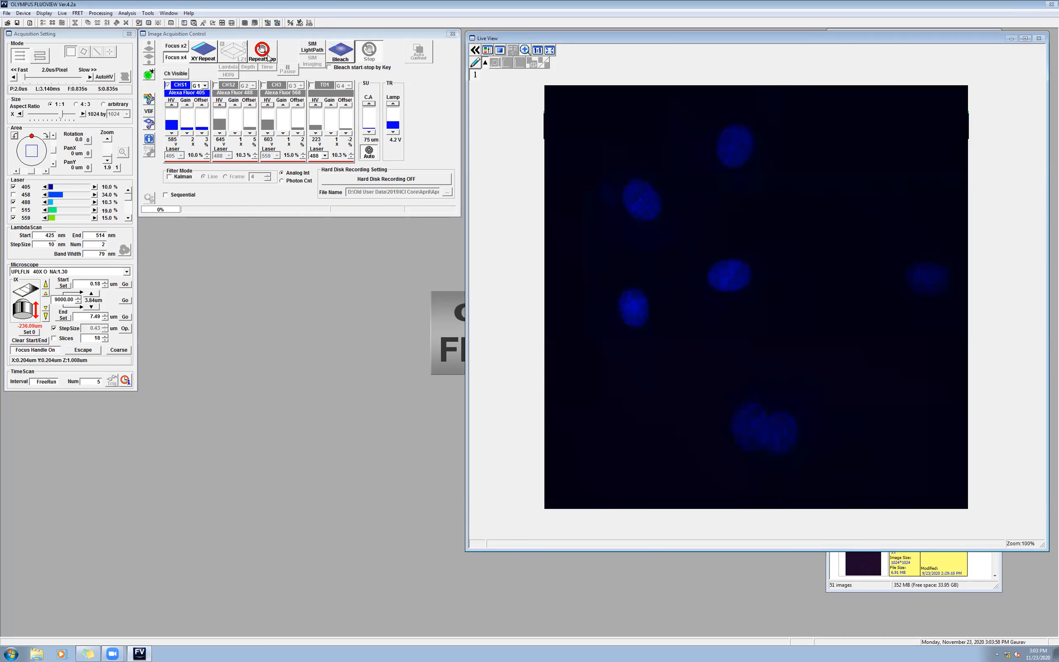
left_click(262, 49)
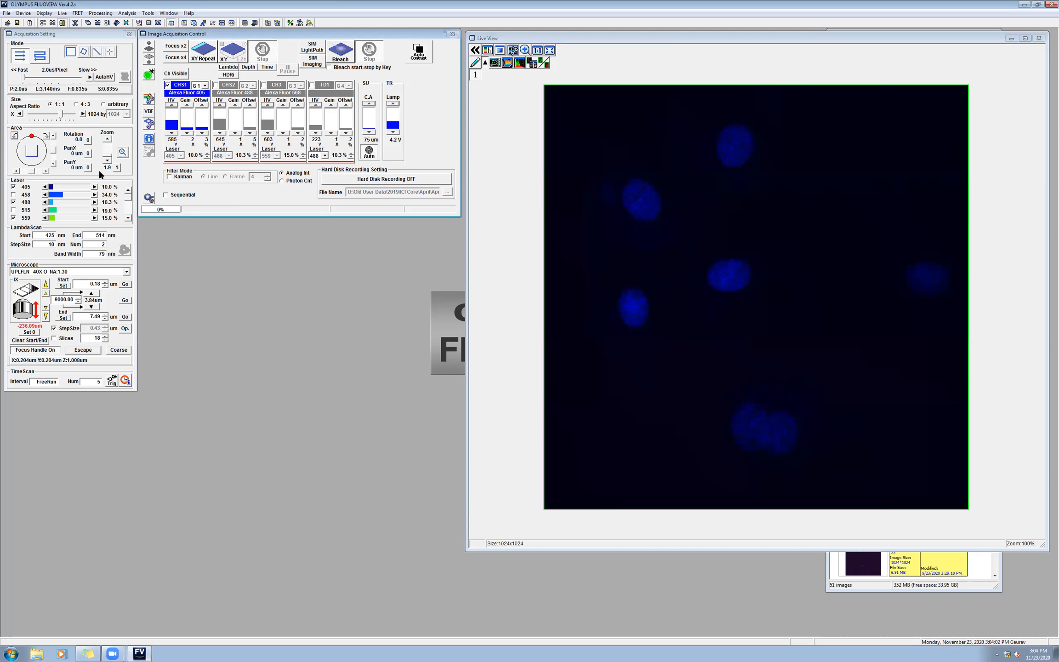
Rescan the Alexa Fluor 405 channel with Focus x4 at scan zoom 1 and an image size of 512 by 512
left_click(116, 167)
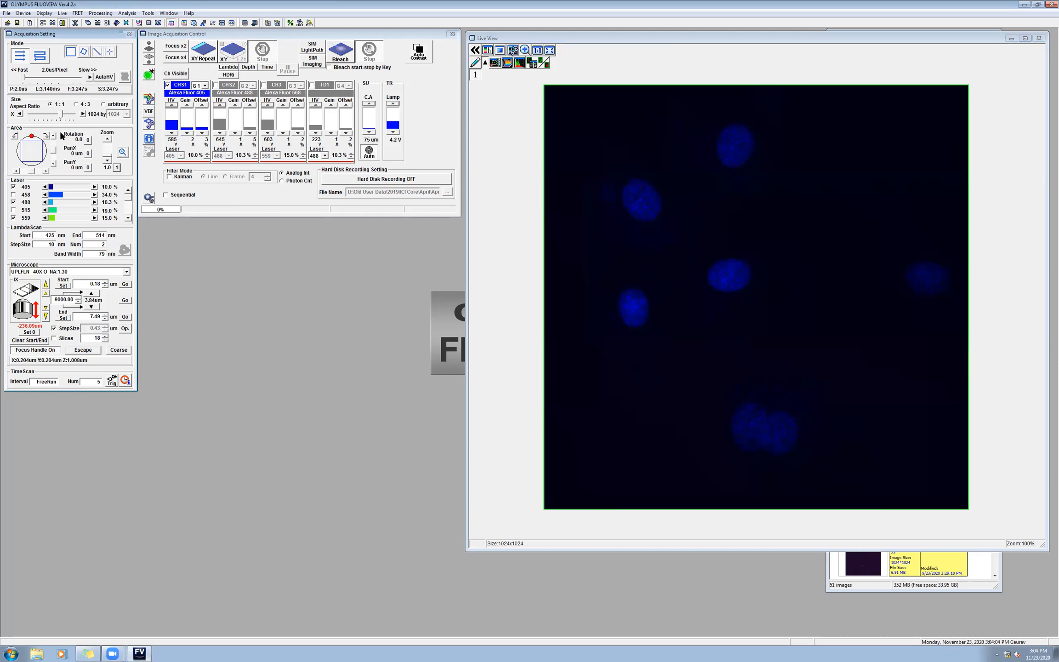
left_click_drag(64, 115, 49, 119)
left_click(174, 59)
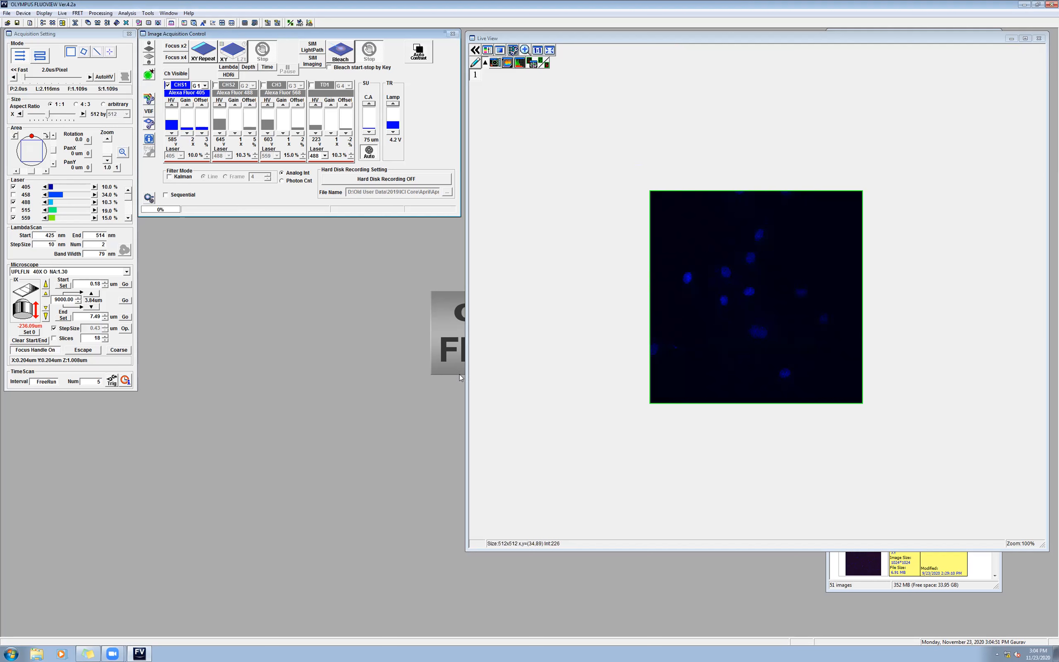
Fit the scanned image to the Live View window and open its LUT settings
left_click(551, 50)
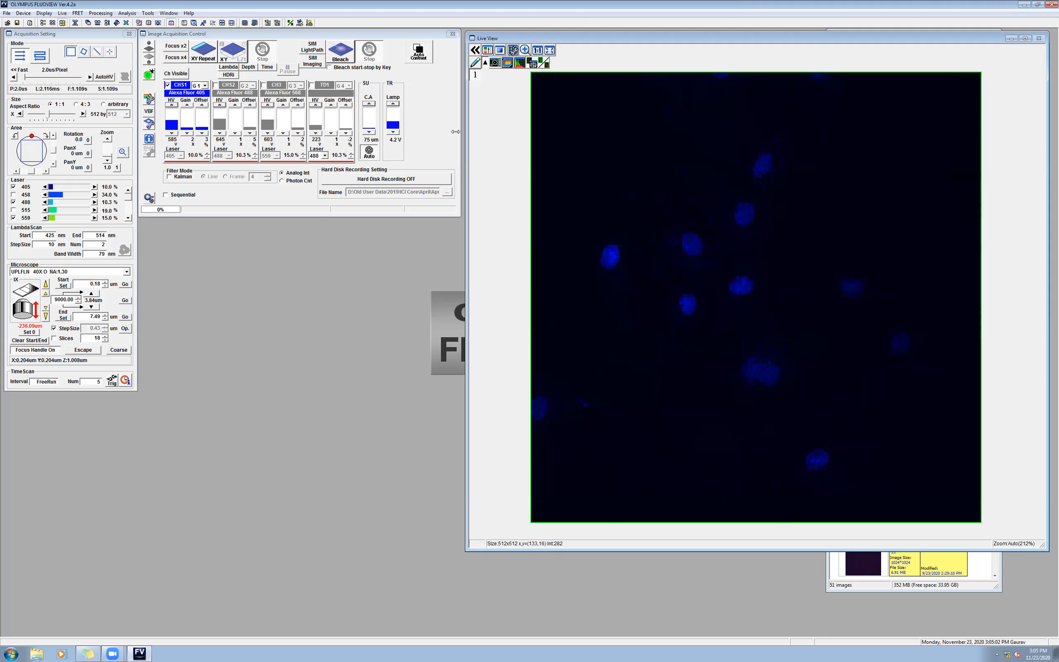
left_click(487, 50)
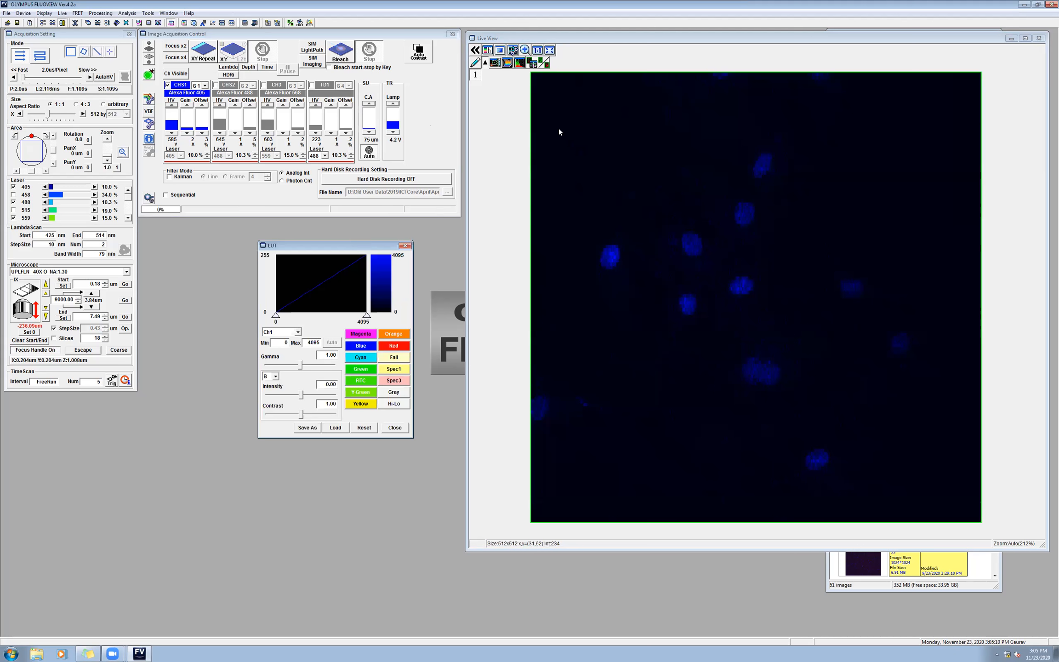
left_click(636, 36)
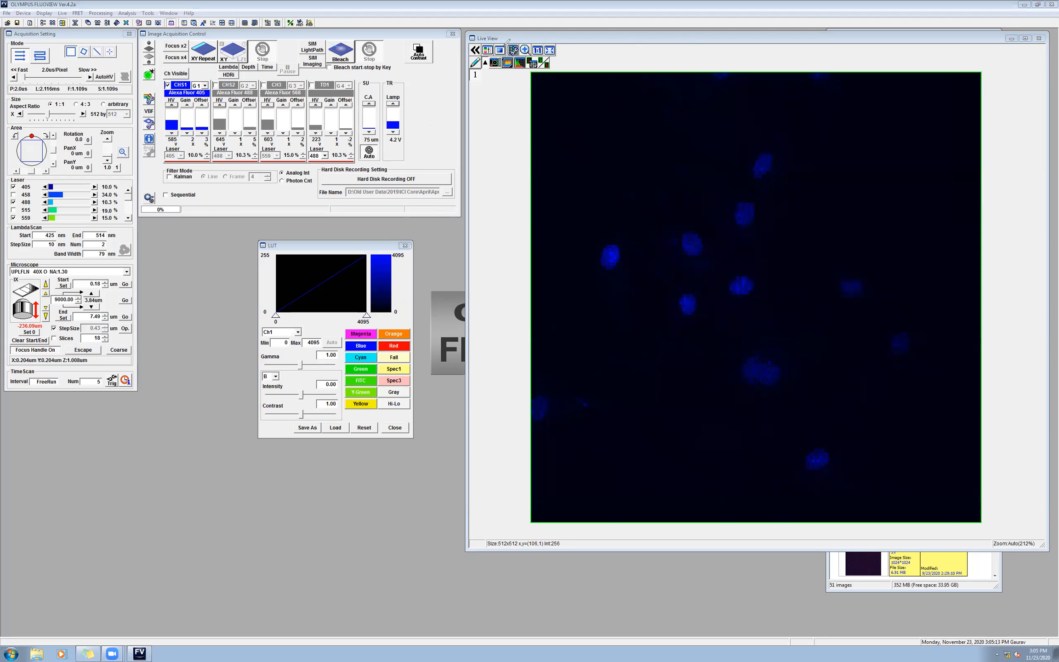
mouse_move(490, 44)
left_mouse_down()
mouse_move(481, 49)
mouse_move(496, 55)
left_mouse_up()
mouse_move(148, 132)
left_mouse_down()
mouse_move(142, 142)
mouse_move(141, 134)
mouse_move(152, 146)
mouse_move(152, 133)
mouse_move(139, 137)
left_mouse_up()
key("ctrl+z")
key("ctrl+z")
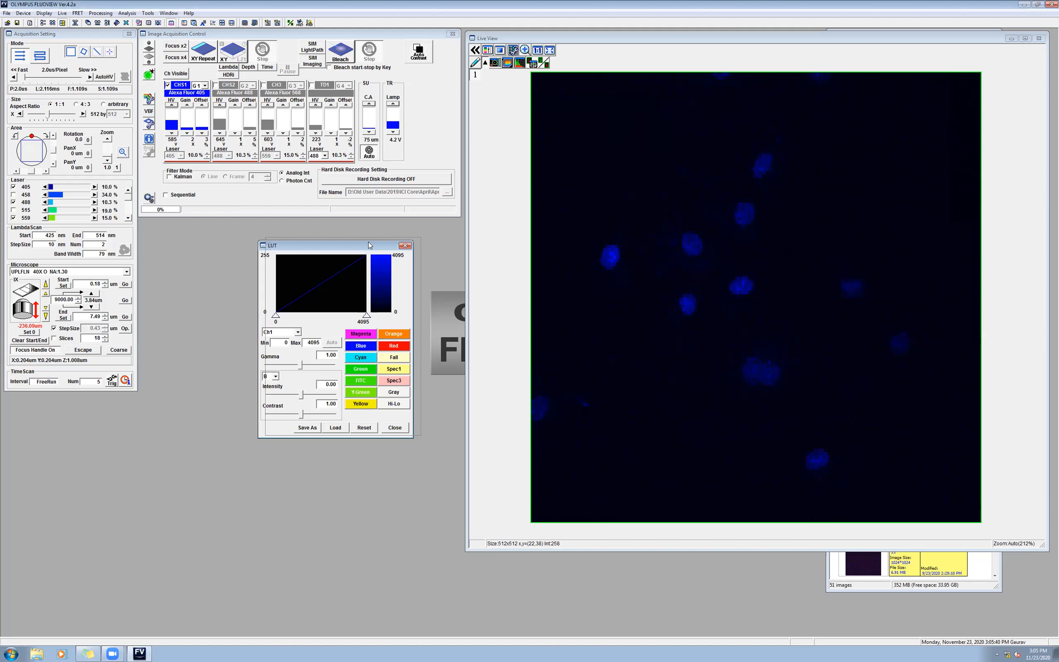
Display the Ch1 image in Gray and magnify the Live View around the bright nuclei to 544%
left_click_drag(368, 243, 388, 233)
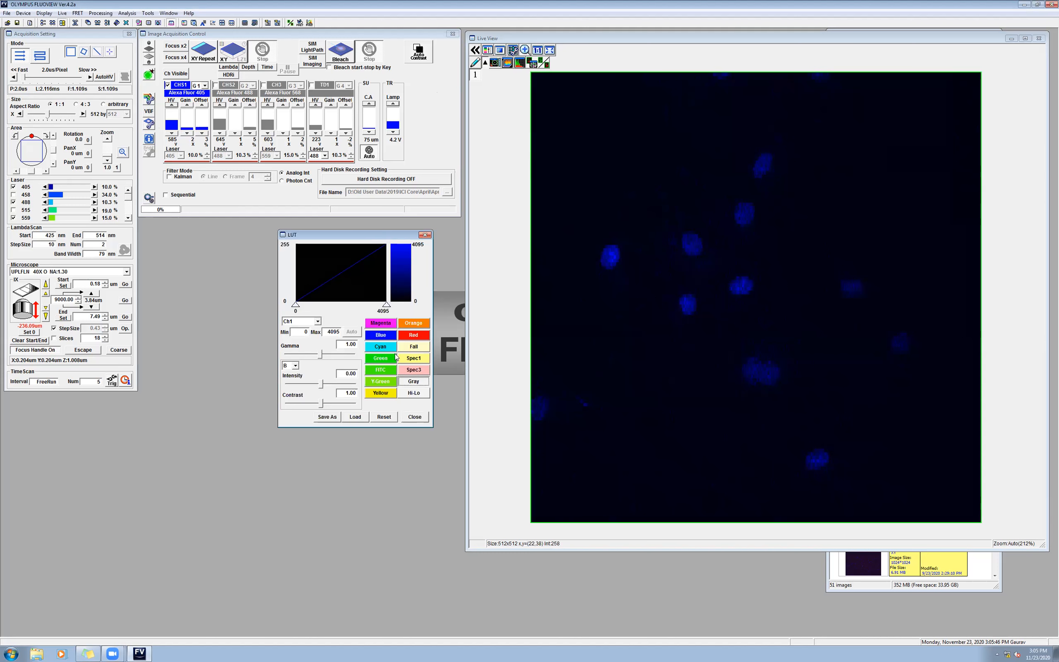
left_click(404, 383)
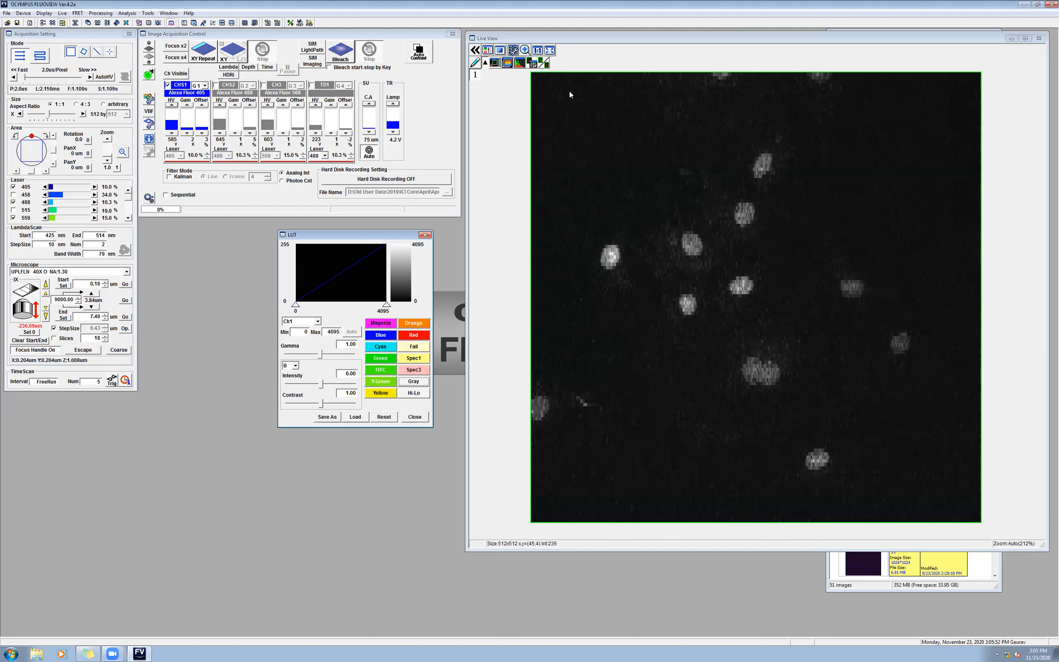
left_click(563, 39)
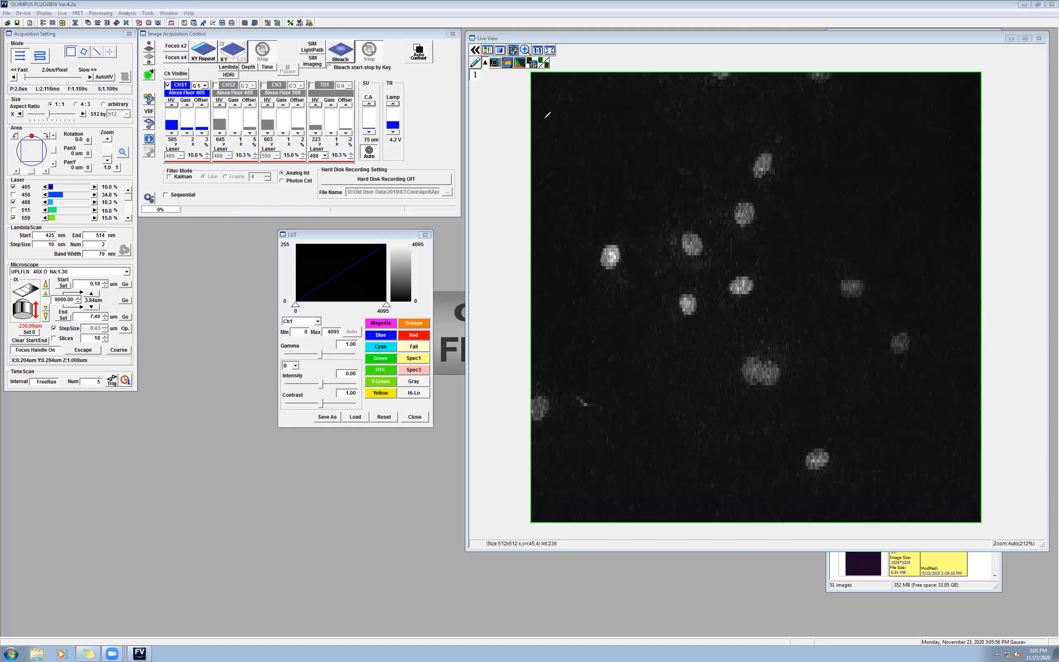
mouse_move(429, 388)
left_mouse_down()
mouse_move(399, 387)
mouse_move(421, 403)
mouse_move(430, 389)
left_mouse_up()
left_click(524, 50)
left_click(579, 245)
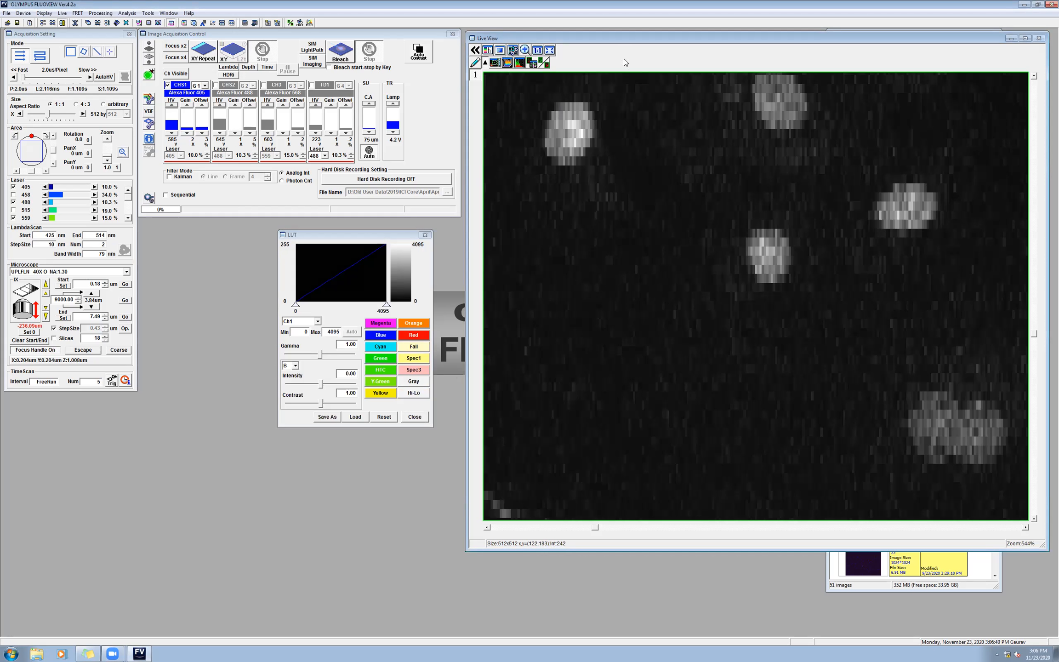
mouse_move(579, 548)
left_mouse_down()
mouse_move(548, 537)
mouse_move(548, 551)
mouse_move(578, 544)
left_mouse_up()
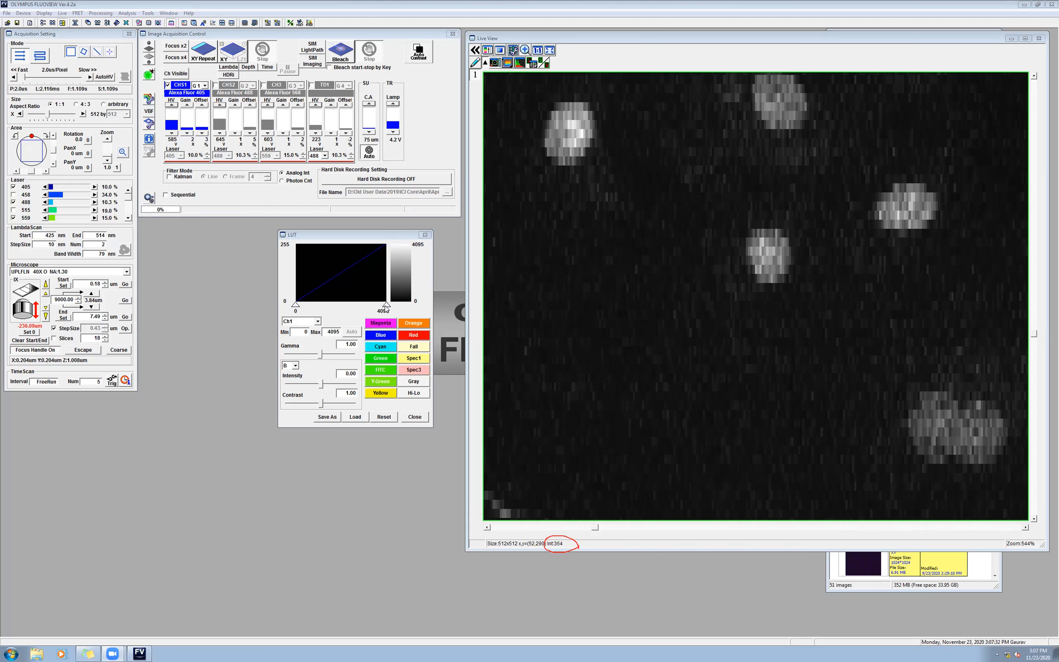
Apply the Hi-Lo lookup table to Ch1 and lower its display maximum to about 3704
left_click(420, 395)
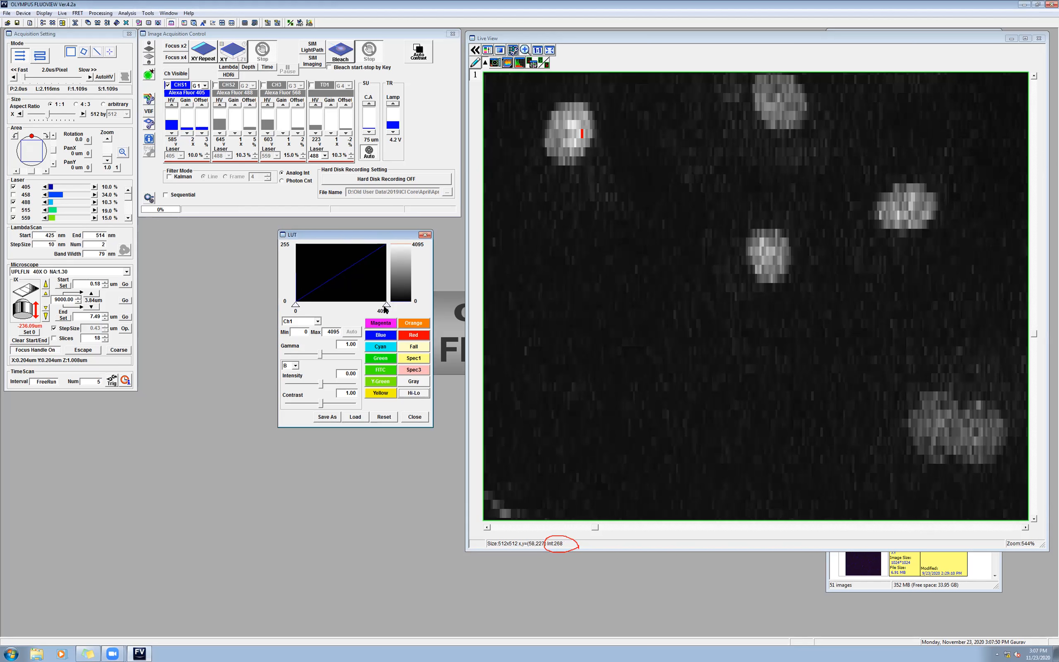
left_click_drag(386, 305, 365, 308)
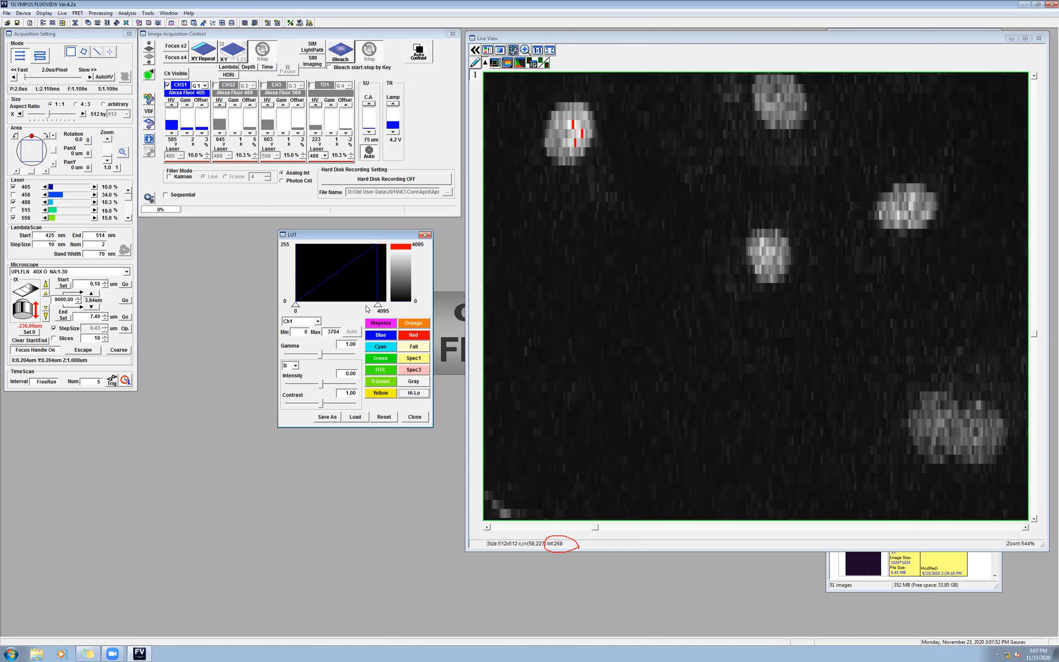
Set the Ch1 display maximum to 3000, and try about 2494, 2736 and 2308 to compare which pixels Hi-Lo marks as saturated
double_click(331, 332)
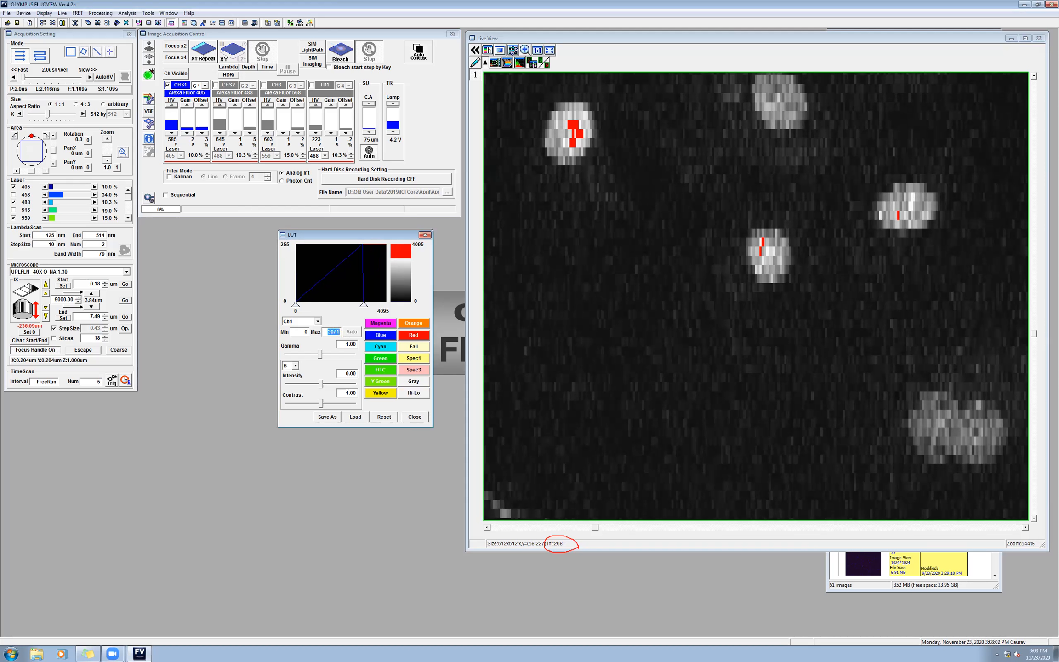
type("3000")
key("Return")
left_click_drag(362, 307, 352, 310)
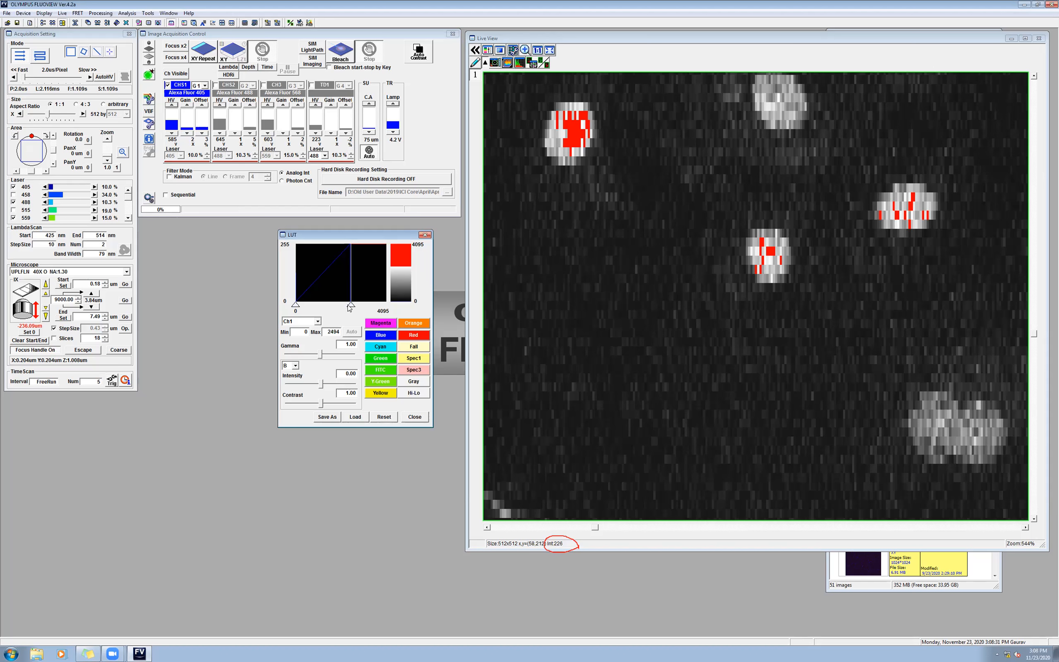
left_click_drag(351, 306, 357, 305)
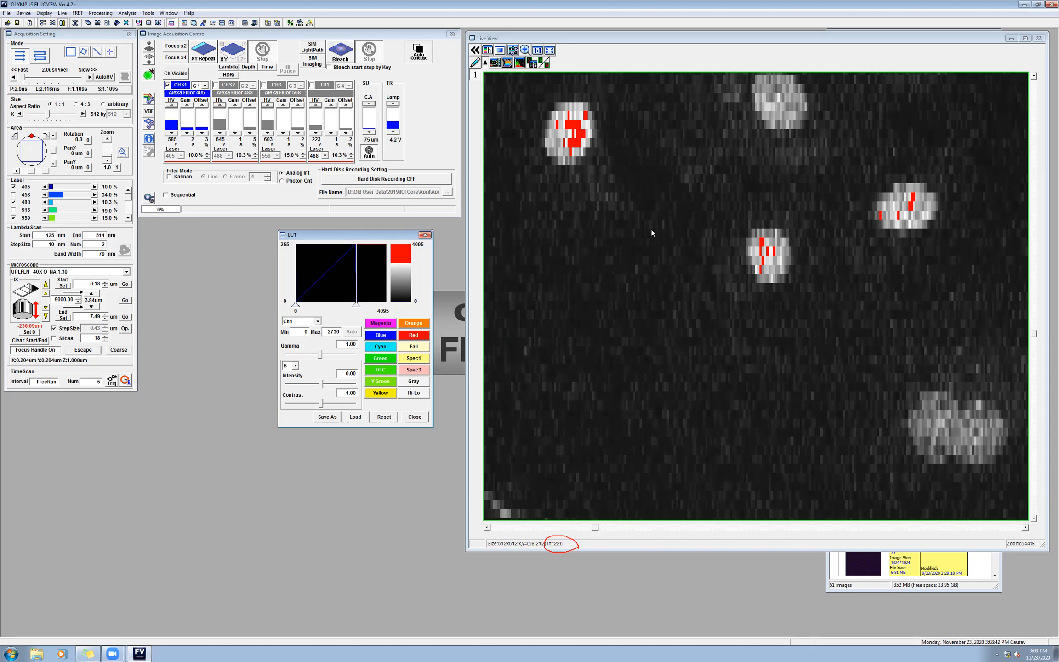
left_click_drag(356, 305, 347, 313)
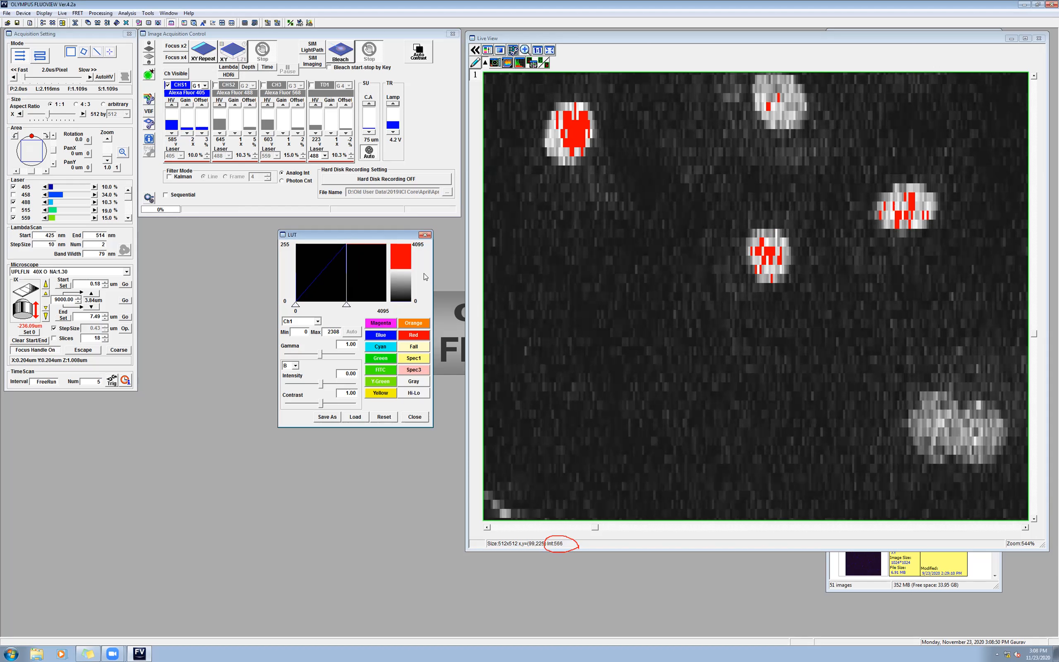
Restore the Ch1 display maximum to 4095 and fit the whole image in the Live View window
left_click_drag(347, 305, 387, 305)
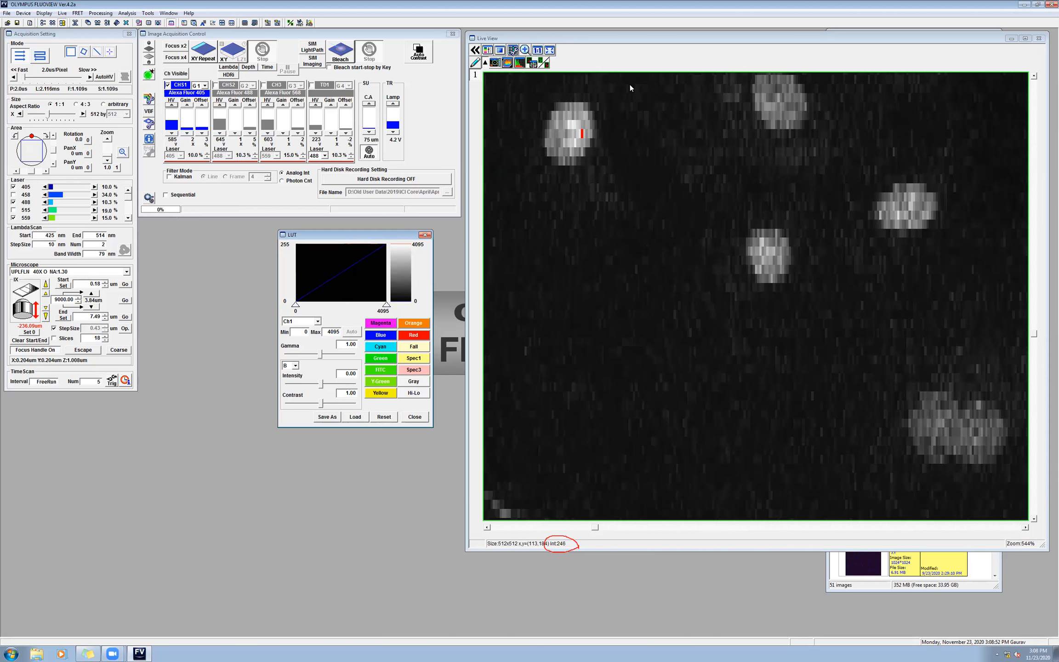
left_click(550, 50)
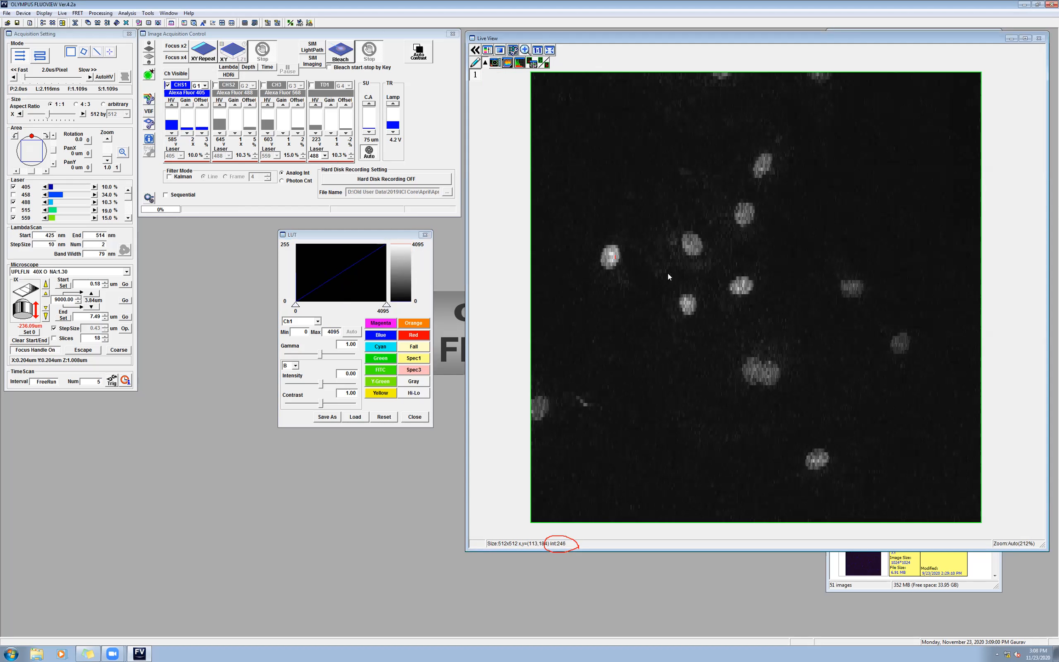
Lower the Alexa Fluor 405 detector HV to 500 V and rescan the channel with Focus x4
left_click(175, 121)
left_click(175, 122)
left_click(175, 58)
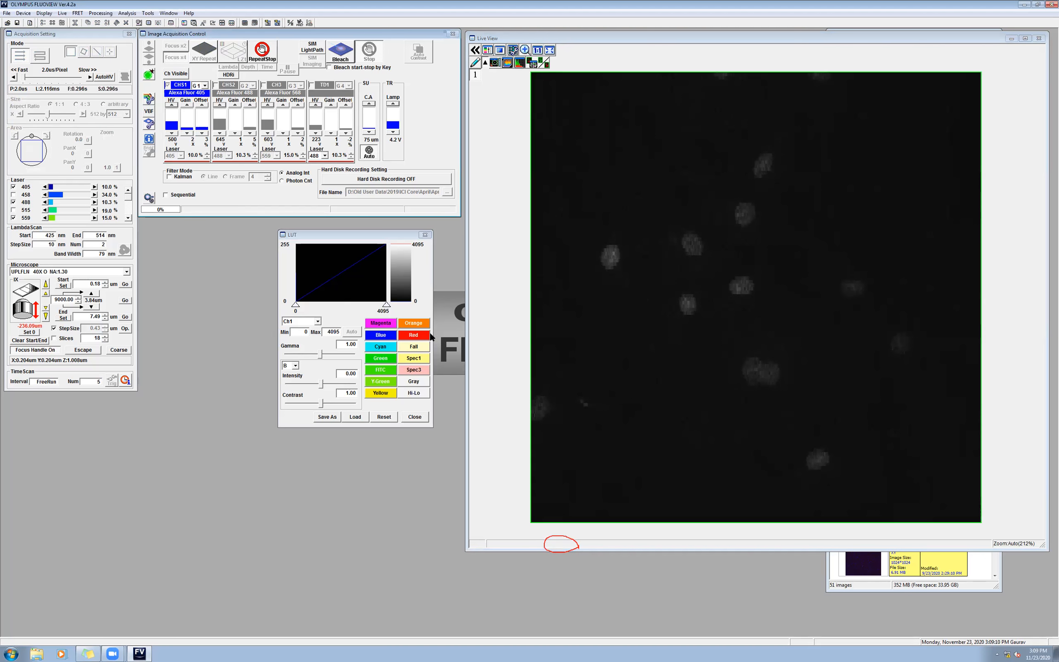
Lower the Ch1 display maximum to about 1489 with the Hi-Lo lookup table applied
left_click_drag(386, 306, 307, 317)
left_click(404, 394)
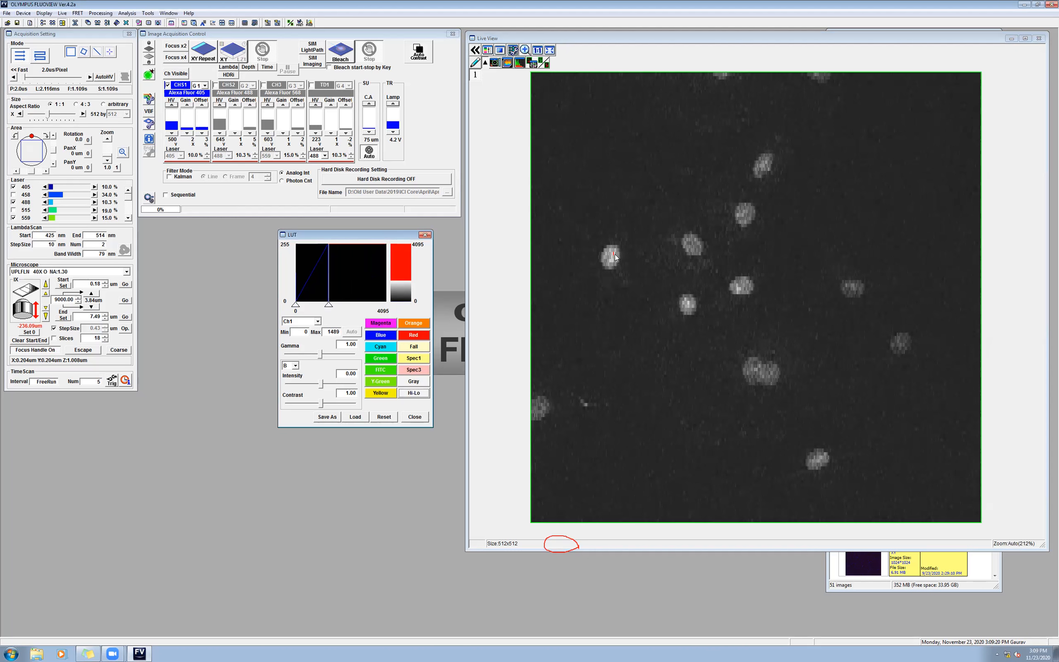
left_click_drag(328, 332, 328, 304)
Raise the Alexa Fluor 405 HV to 550 V and rescan with Focus x4 at a display maximum of about 2605
left_click(171, 125)
left_click(175, 57)
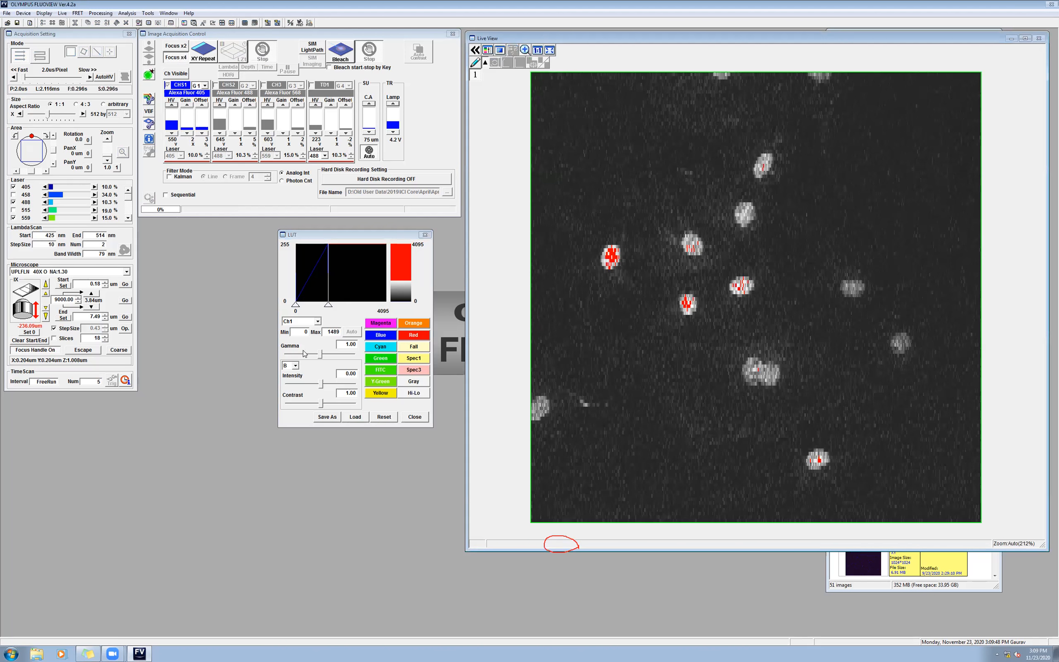
left_click_drag(328, 304, 356, 306)
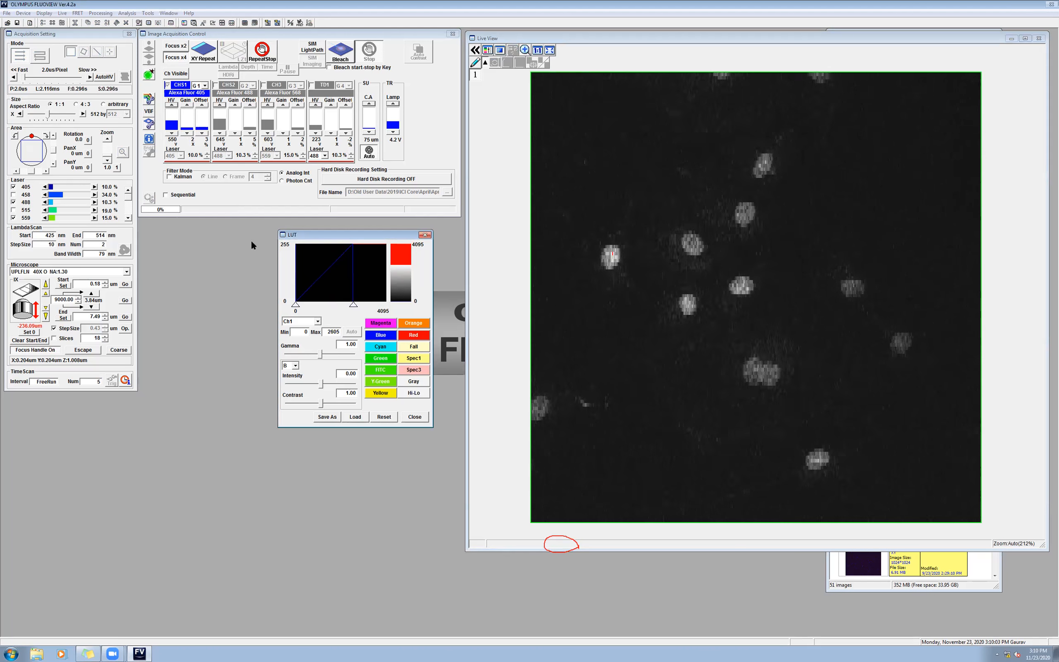
left_click(262, 51)
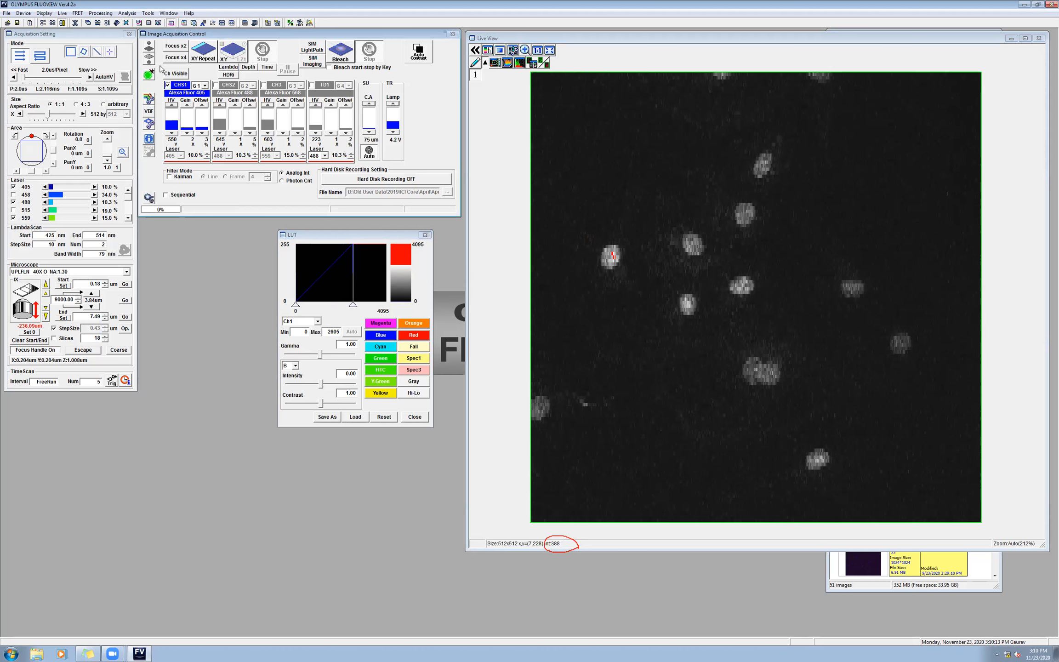
Scan the Alexa Fluor 405 channel with Focus x2 and XY Repeat, and reset the display maximum to 4095
left_click(169, 45)
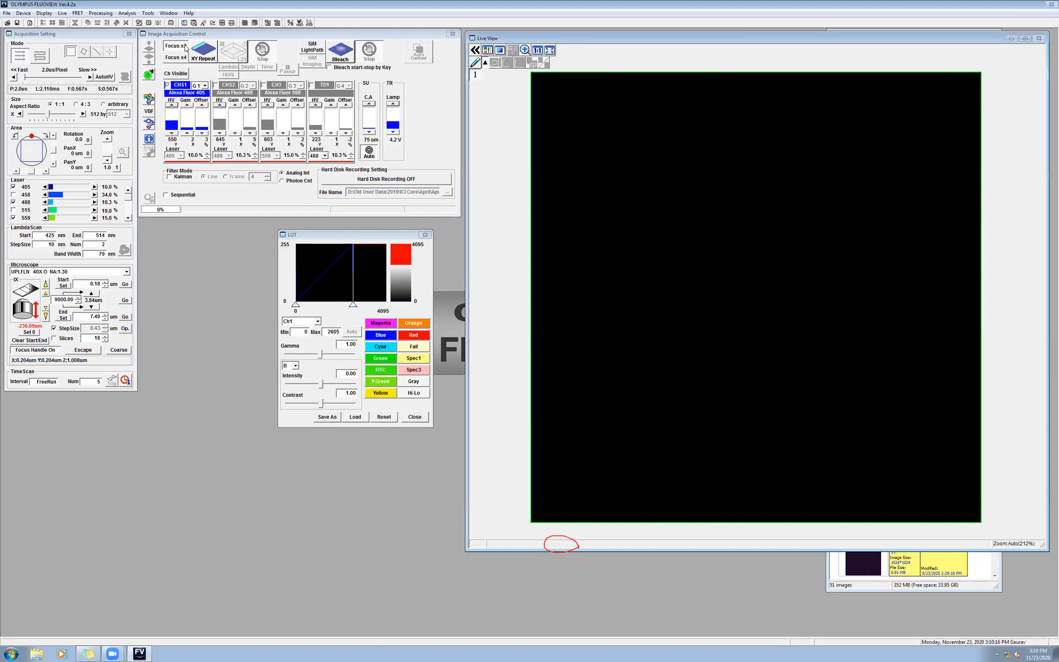
left_click(271, 59)
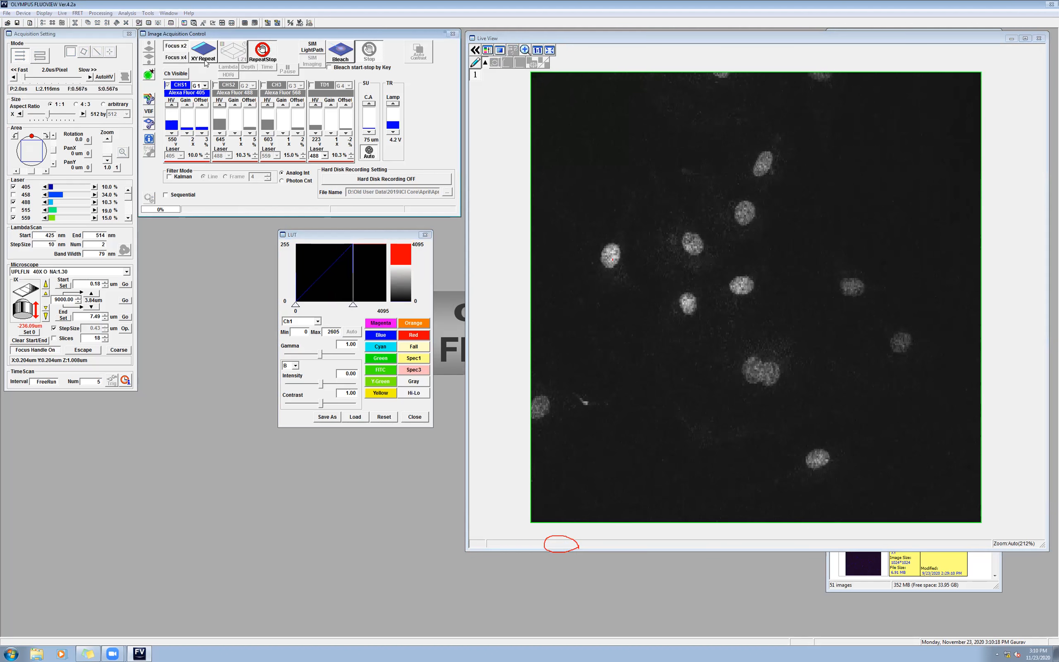
left_click(202, 61)
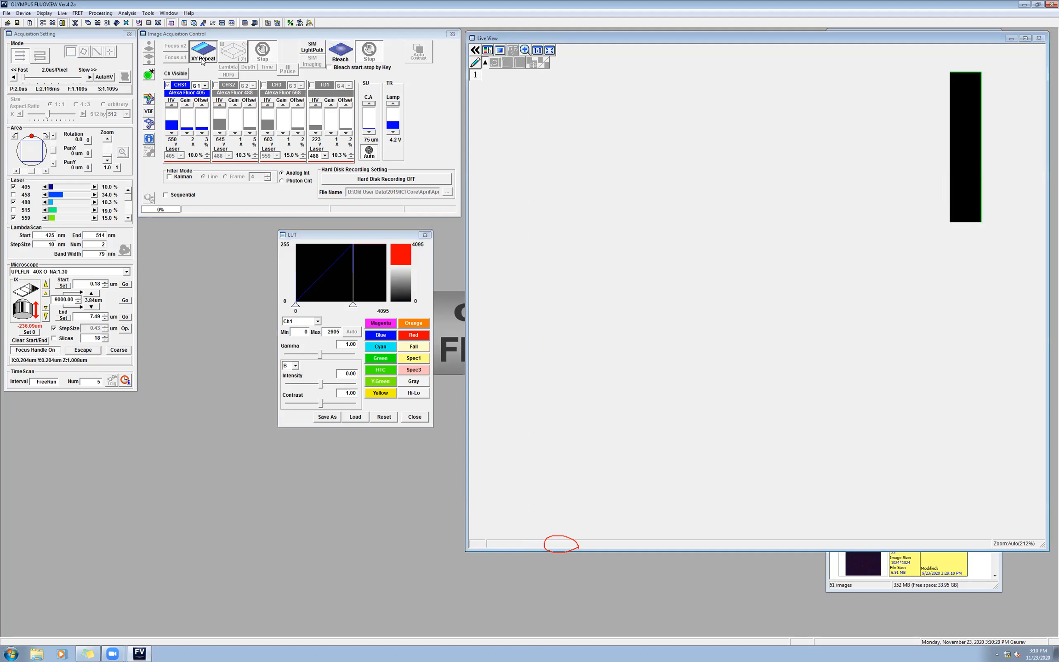
left_click(265, 51)
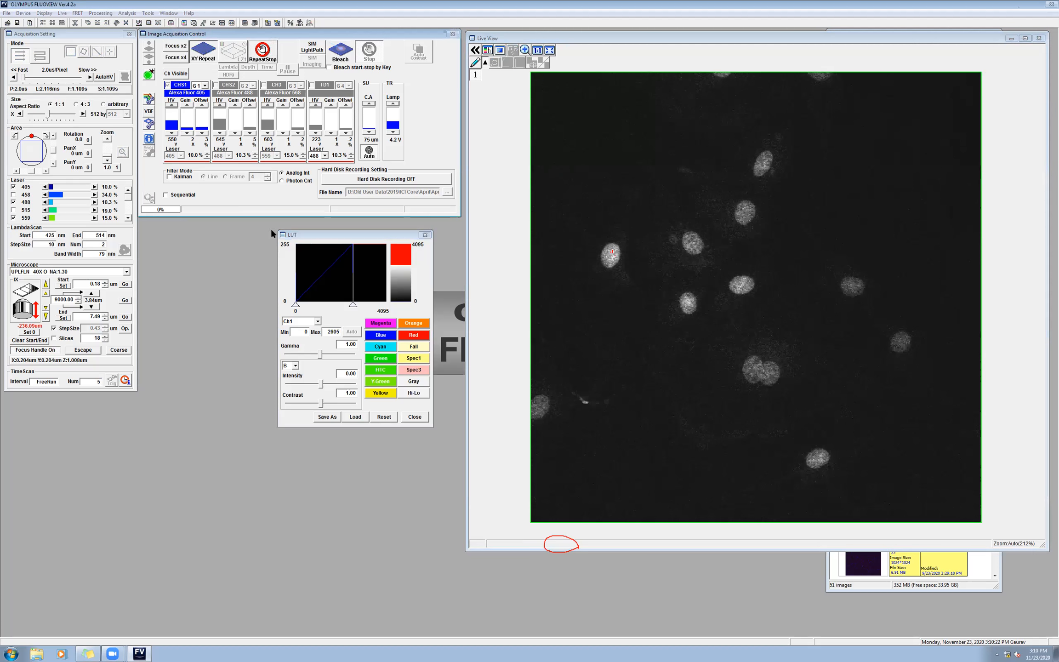
left_click_drag(355, 307, 387, 306)
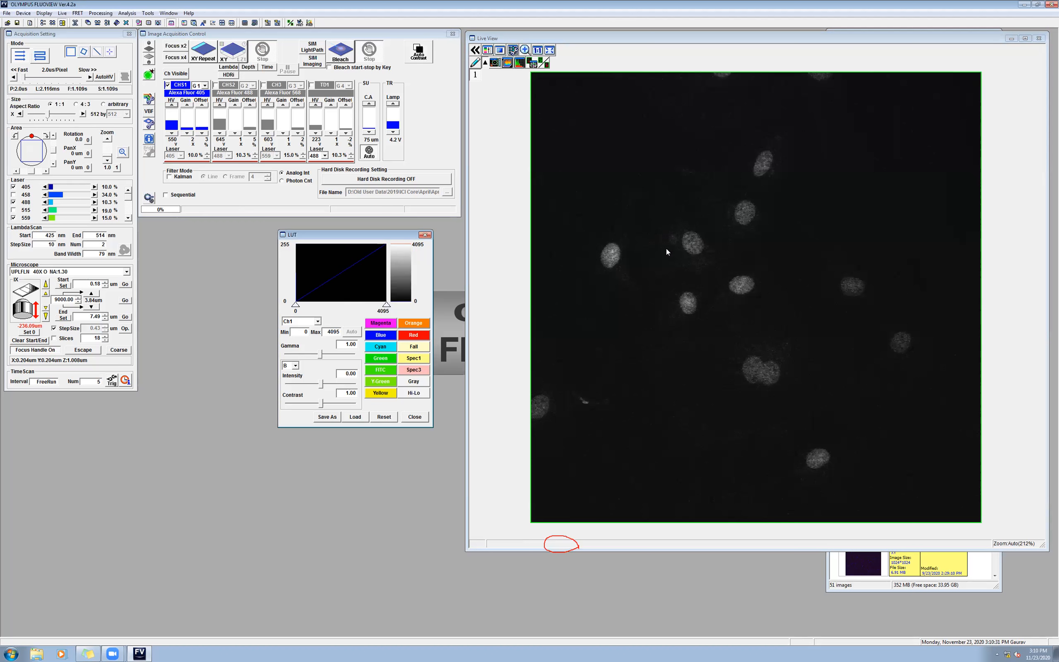
Replace the Alexa Fluor 405 channel with Alexa Fluor 488 and scan it with Focus x4 at HV 600 V and 9.3% laser power
left_click(215, 85)
left_click(168, 85)
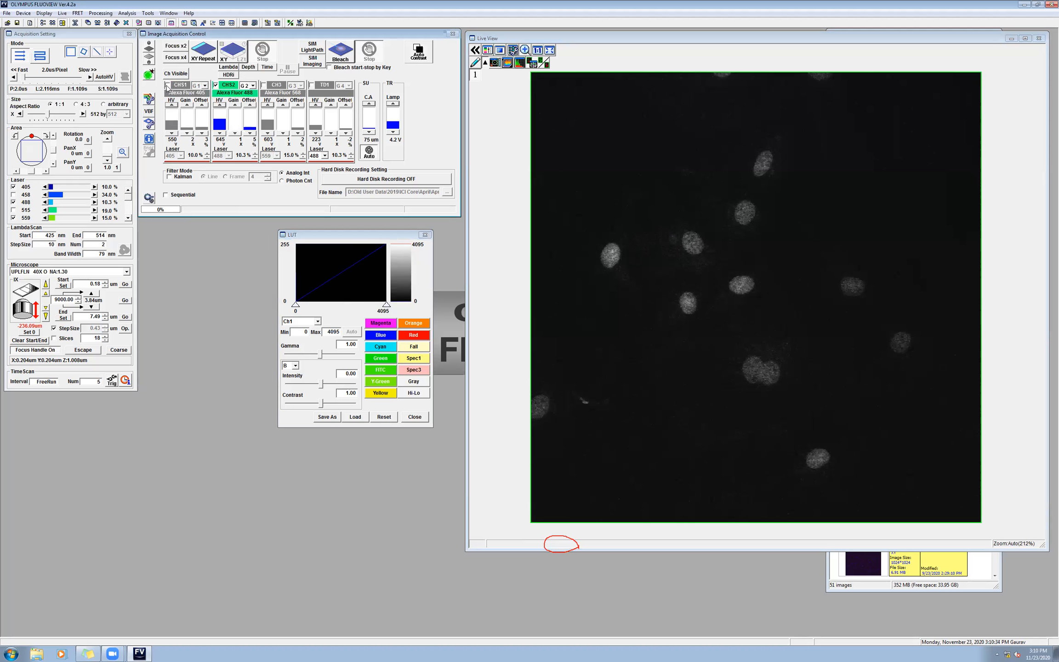
left_click(219, 133)
scroll(54, 204, "down", 1)
left_click(176, 58)
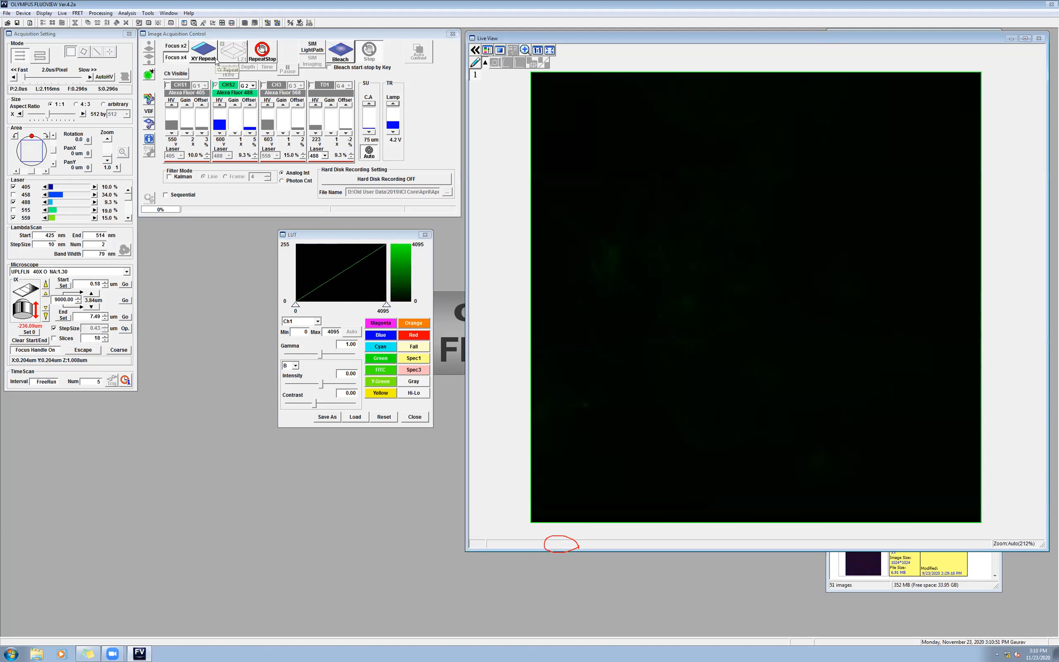
left_click(264, 56)
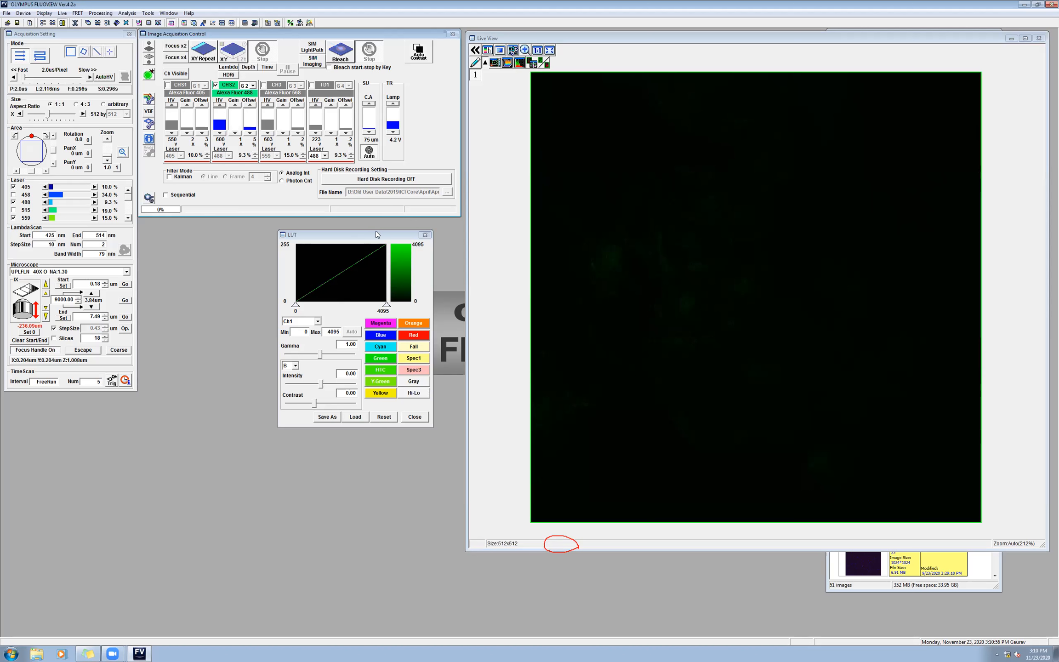
Display the Alexa Fluor 488 image in Gray and lower its display maximum to about 967
left_click(413, 381)
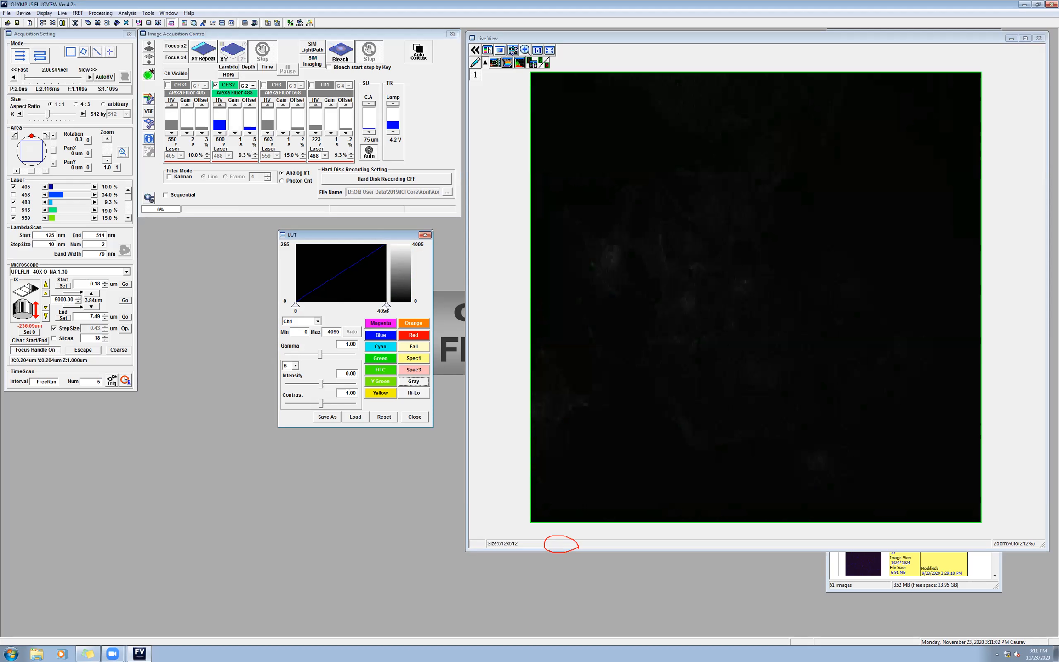
left_click_drag(378, 311, 316, 305)
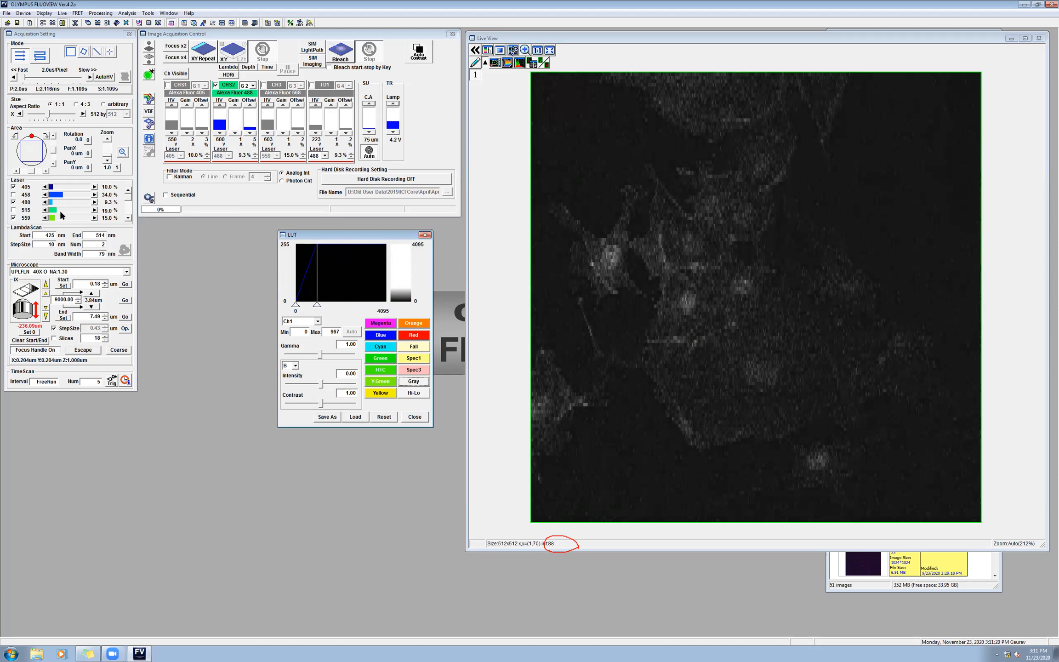
left_click(617, 278)
Rescan the Alexa Fluor 488 channel with Focus x4 at HV 650 V and set the display maximum to about 1247
left_click(185, 60)
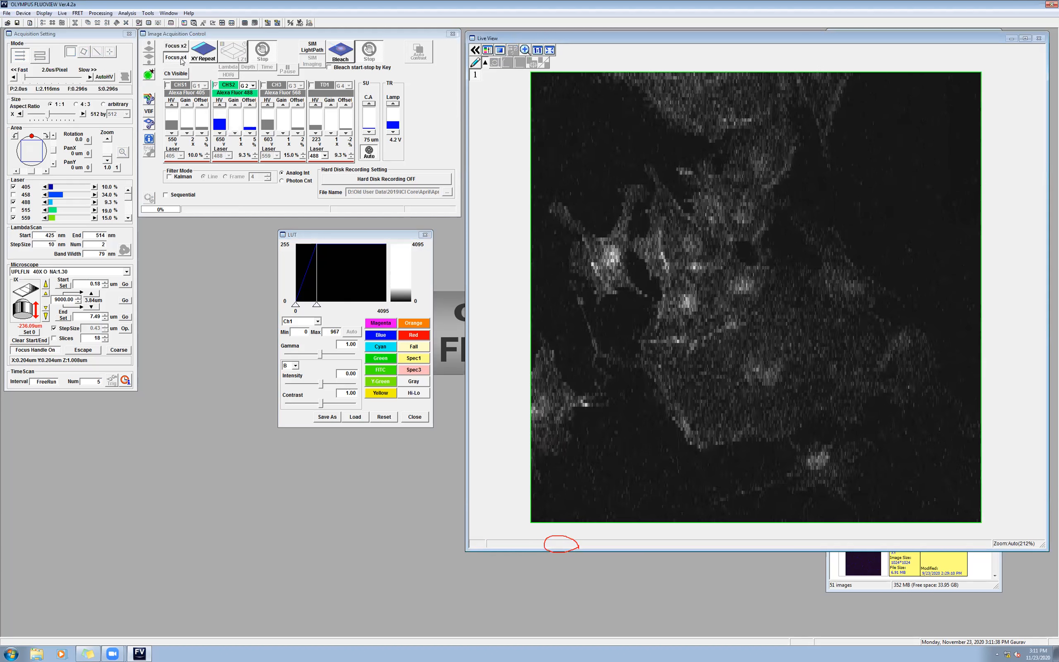
left_click_drag(316, 304, 323, 299)
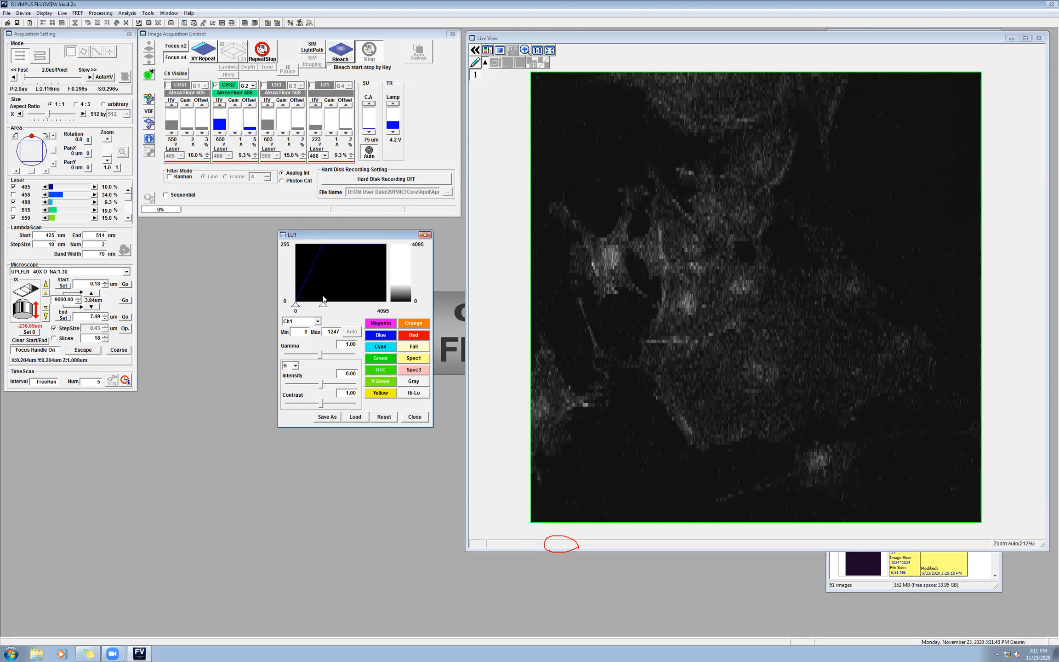
left_click(262, 48)
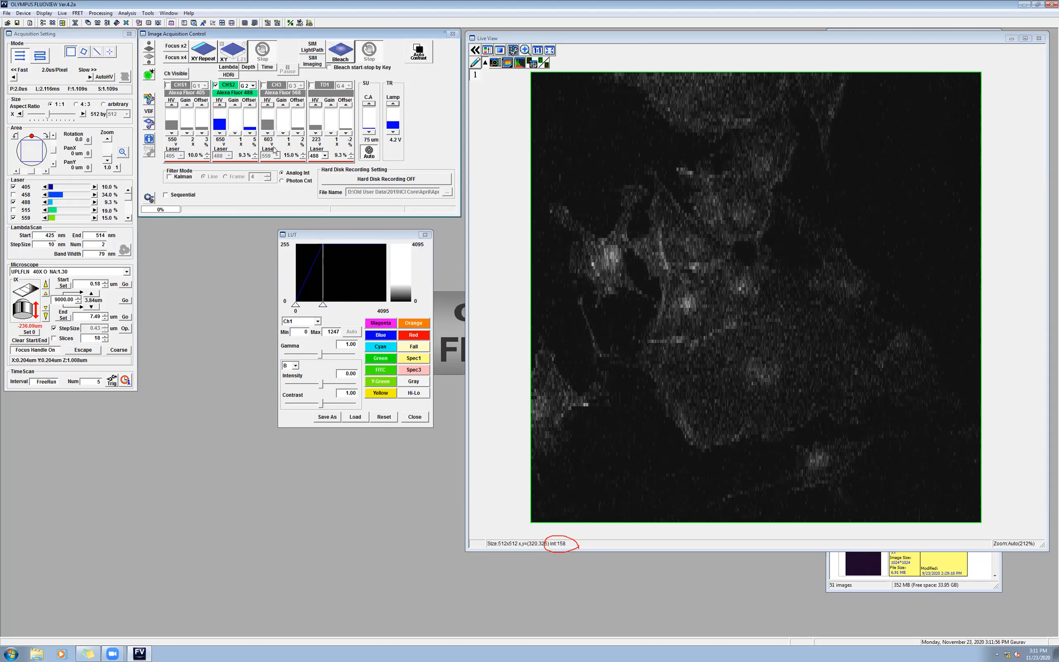
Raise the 488 laser power to 10.0% and scan the channel with Focus x2 and XY Repeat
left_click(95, 202)
left_click(94, 202)
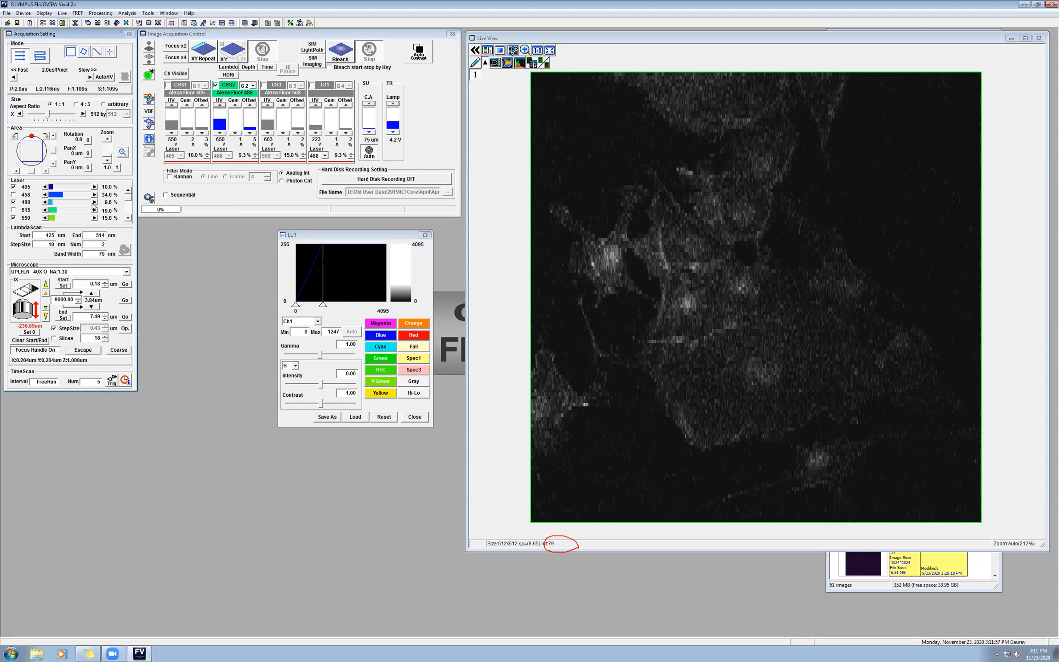
left_click(94, 202)
left_click(175, 47)
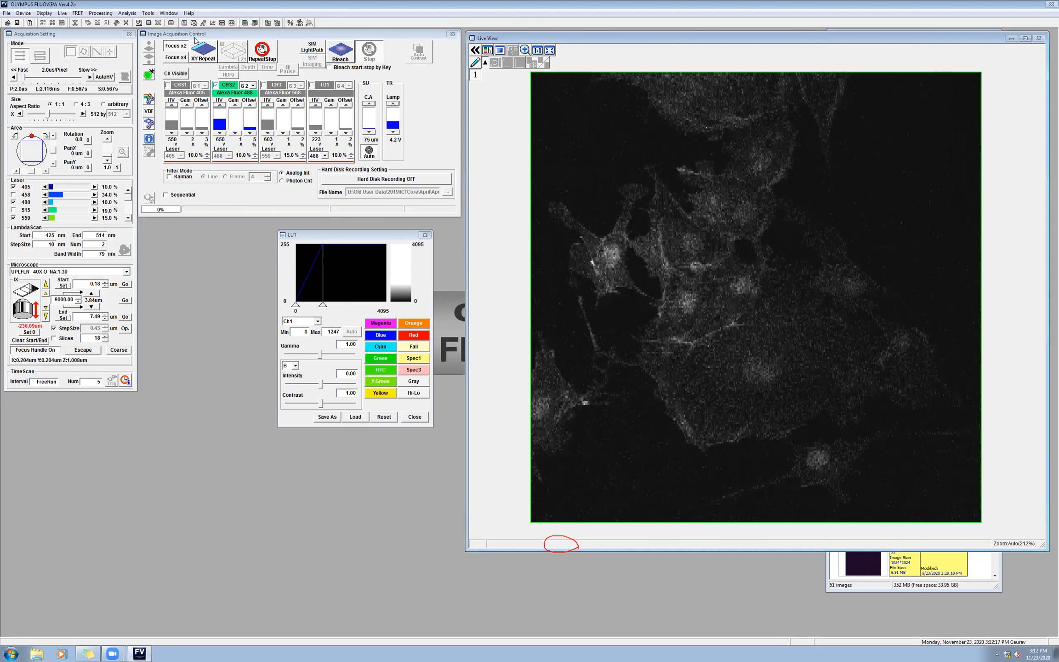
left_click(206, 51)
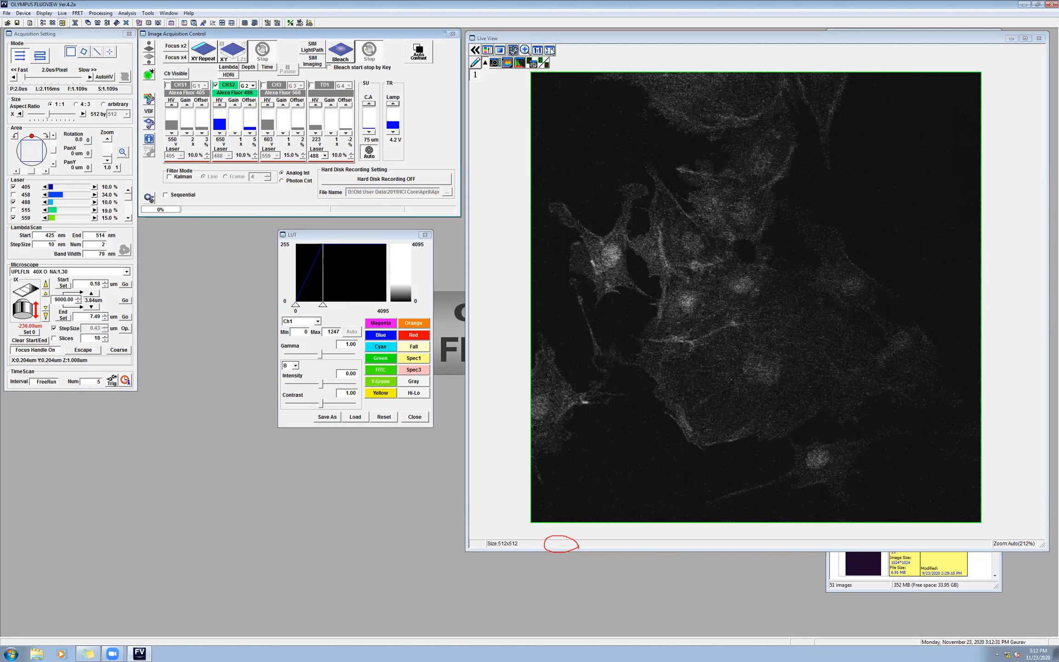
Switch the focus handle from Coarse to Fine and refocus the cells to about -234.27 µm during a Focus x4 scan
mouse_move(132, 343)
left_mouse_down()
mouse_move(118, 332)
mouse_move(99, 348)
mouse_move(123, 355)
left_mouse_up()
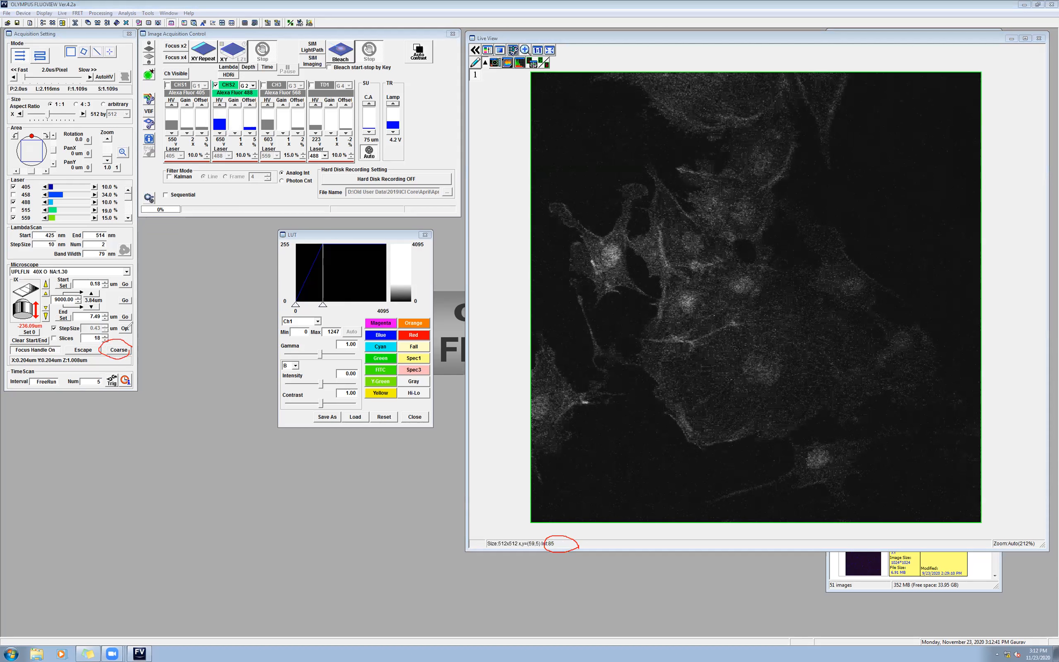
left_click(118, 349)
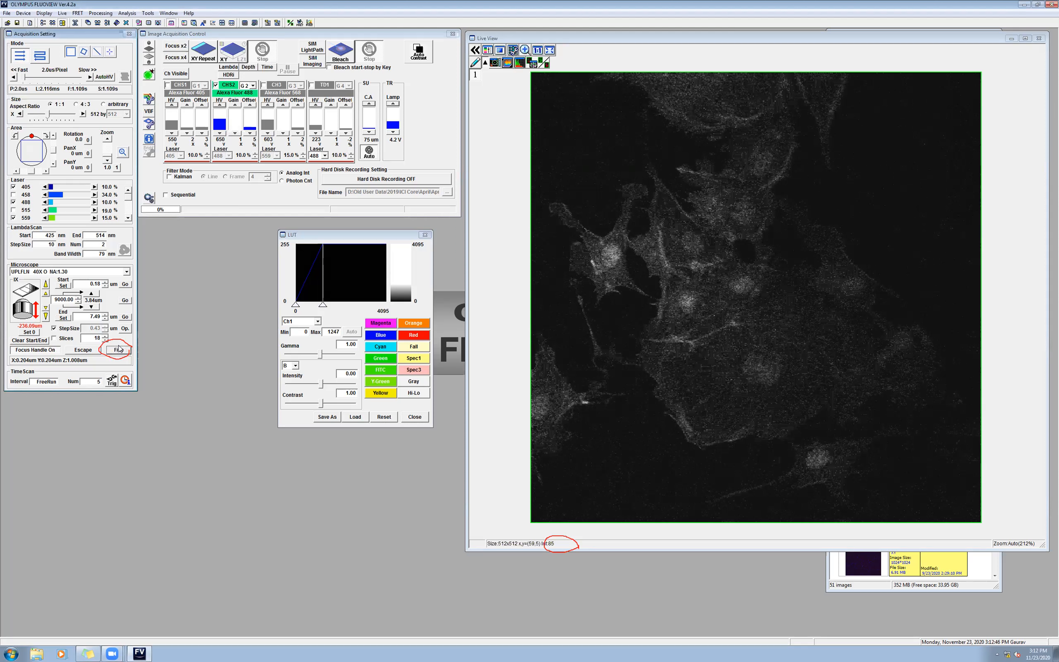
left_click(175, 58)
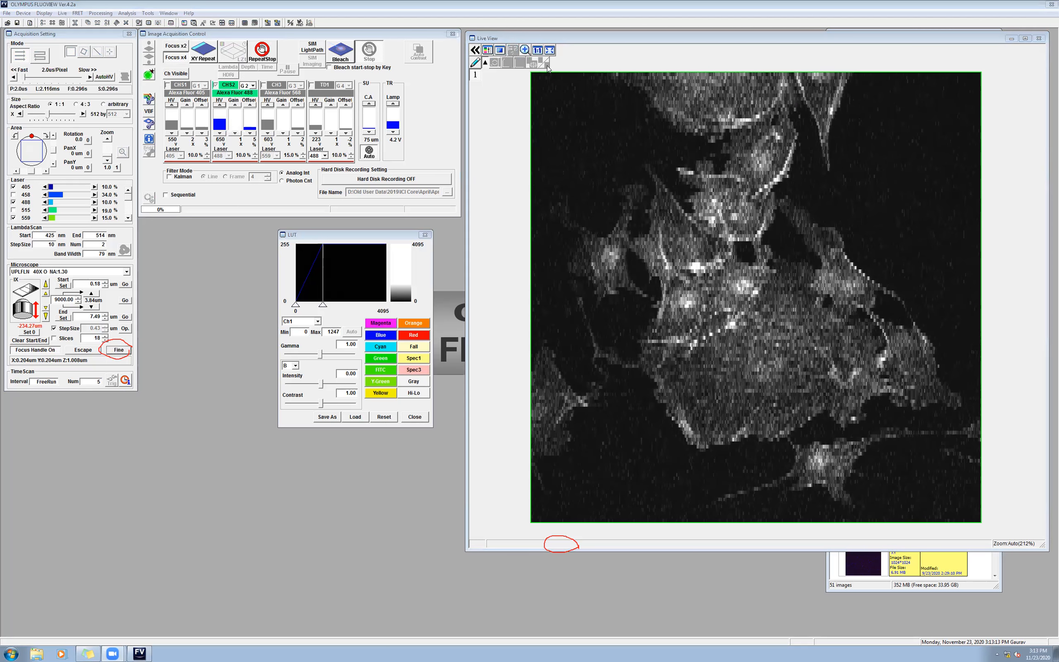
left_click(262, 50)
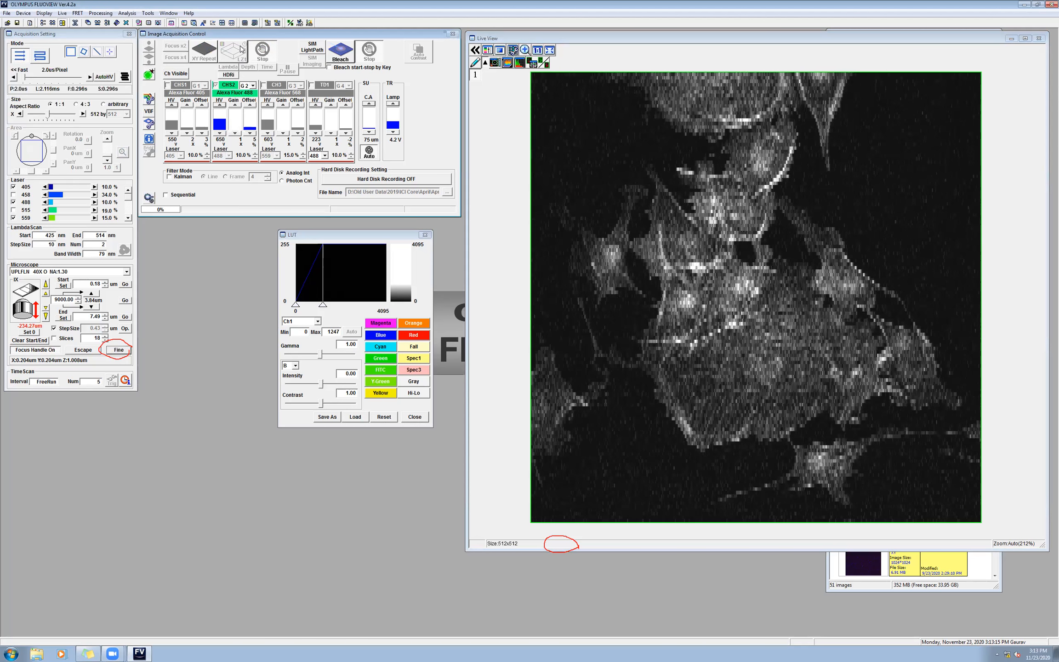
Scan the refocused Alexa Fluor 488 channel at full resolution with XY Repeat and stop the scan
left_click(205, 55)
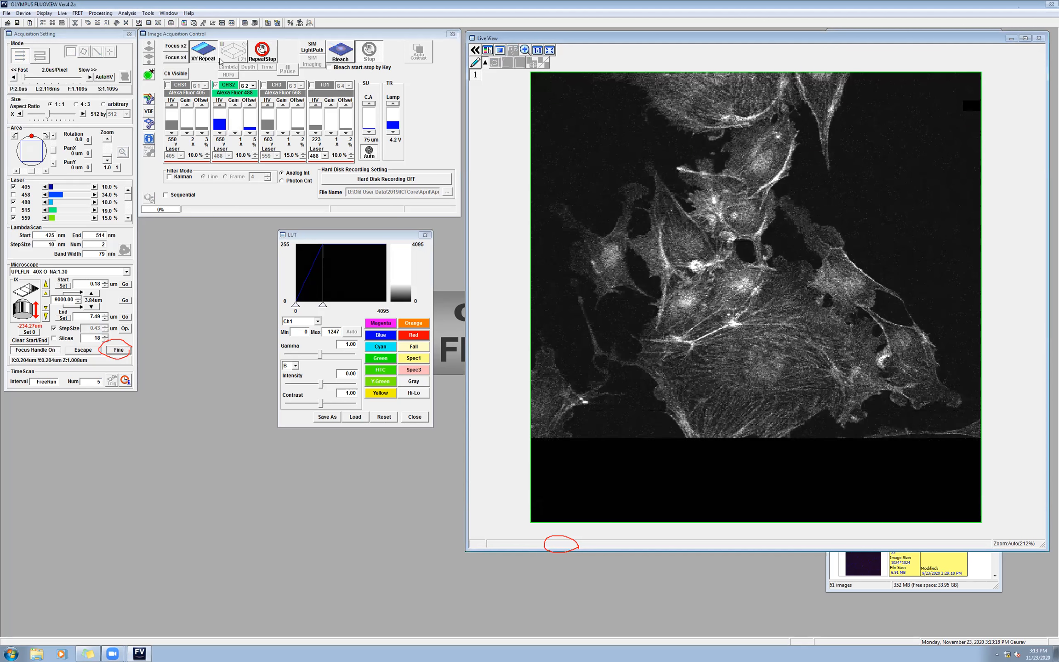
left_click(262, 48)
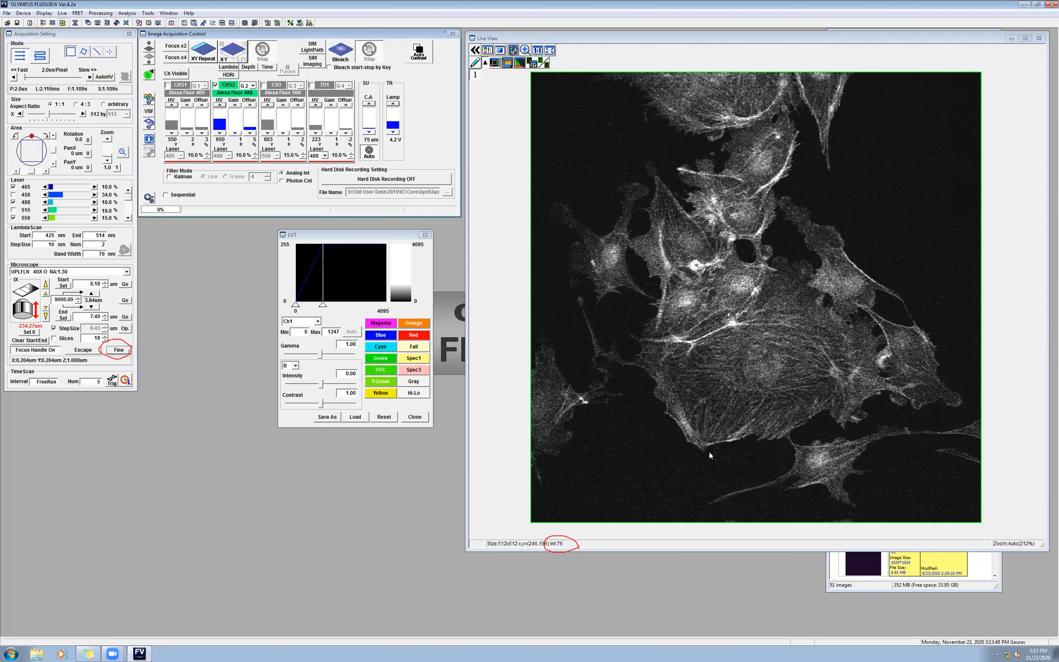
Magnify the Alexa Fluor 488 image in the Live View to 225%
left_click(518, 63)
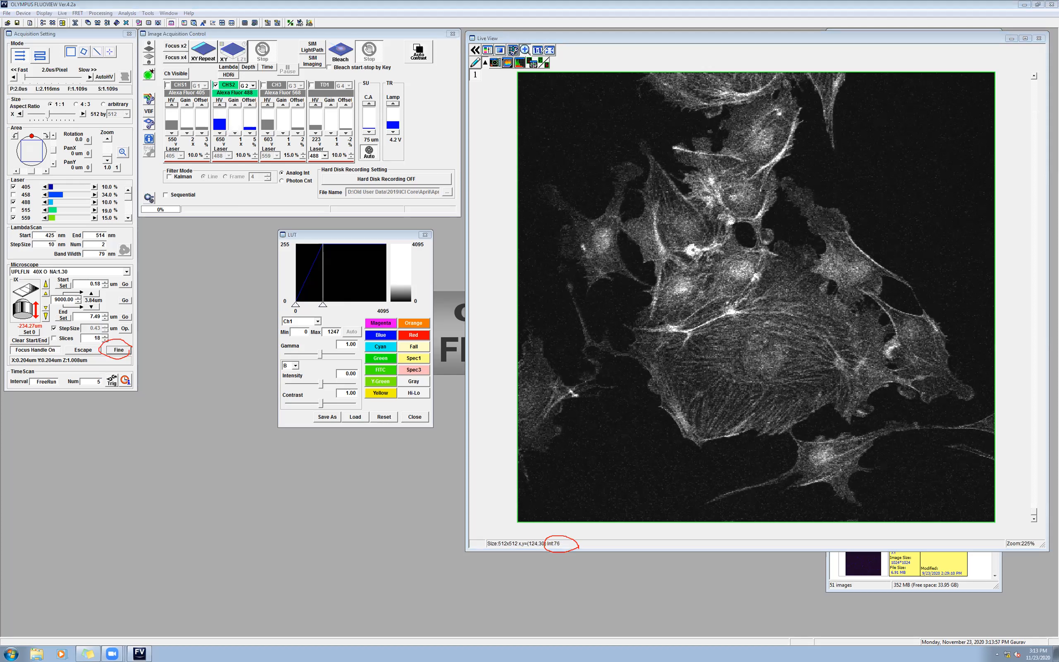
mouse_move(528, 36)
left_mouse_down()
mouse_move(545, 39)
mouse_move(550, 55)
mouse_move(527, 67)
mouse_move(518, 40)
left_mouse_up()
mouse_move(125, 130)
left_mouse_down()
mouse_move(105, 128)
mouse_move(94, 171)
mouse_move(120, 174)
mouse_move(127, 147)
left_mouse_up()
left_click_drag(86, 117, 106, 131)
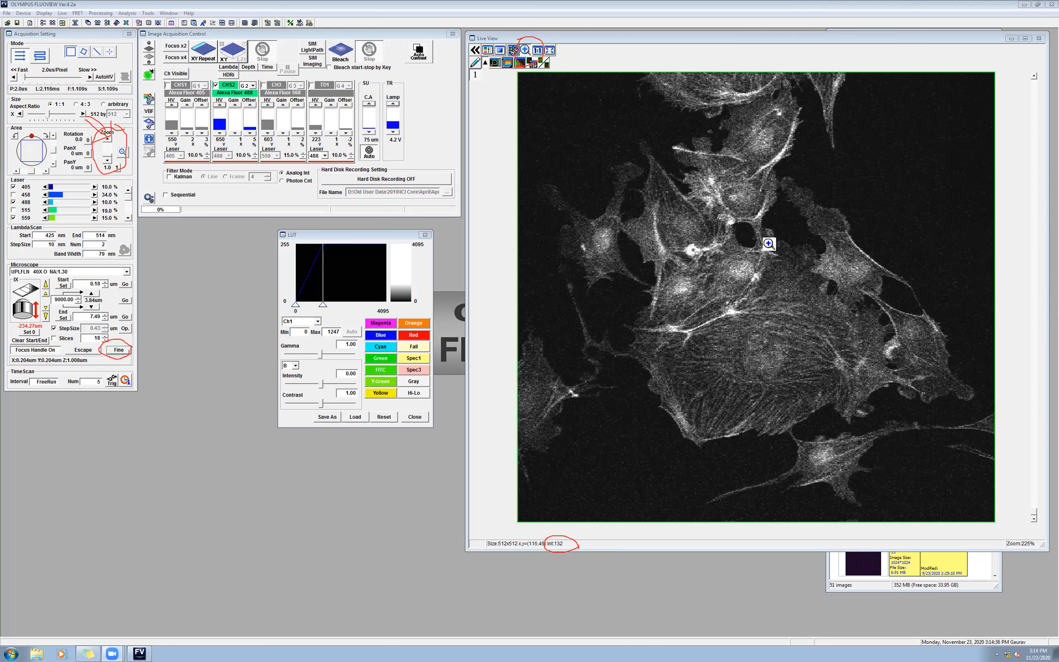
Magnify the lower cells in the Live View to 433% and fit the whole image back into the view
left_click_drag(613, 205, 879, 456)
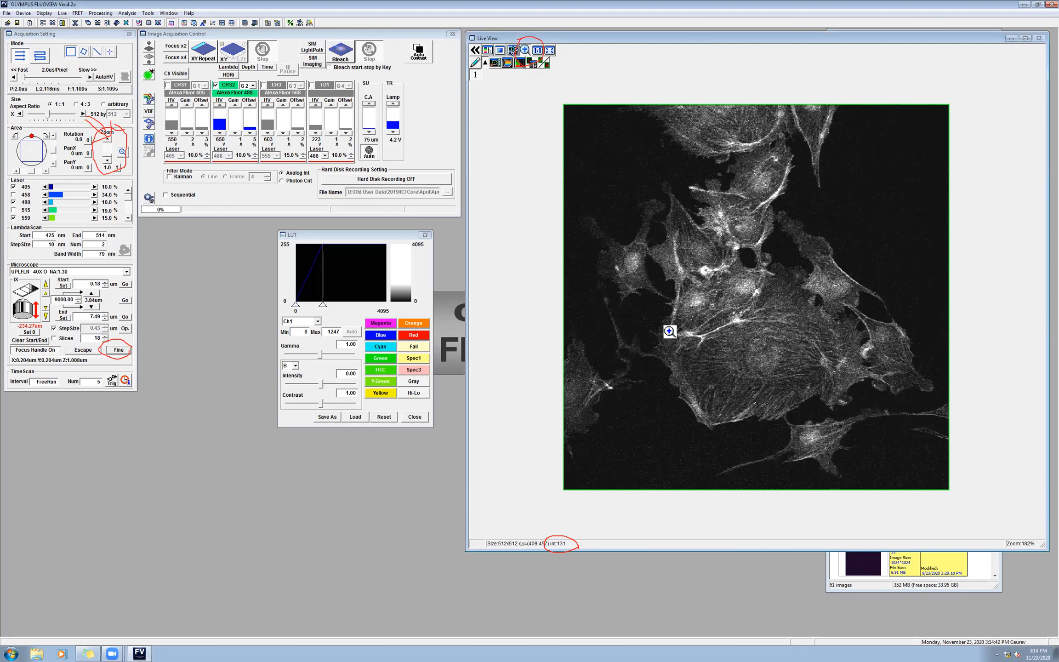
mouse_move(627, 188)
left_mouse_down()
mouse_move(838, 390)
mouse_move(835, 374)
mouse_move(837, 389)
left_mouse_up()
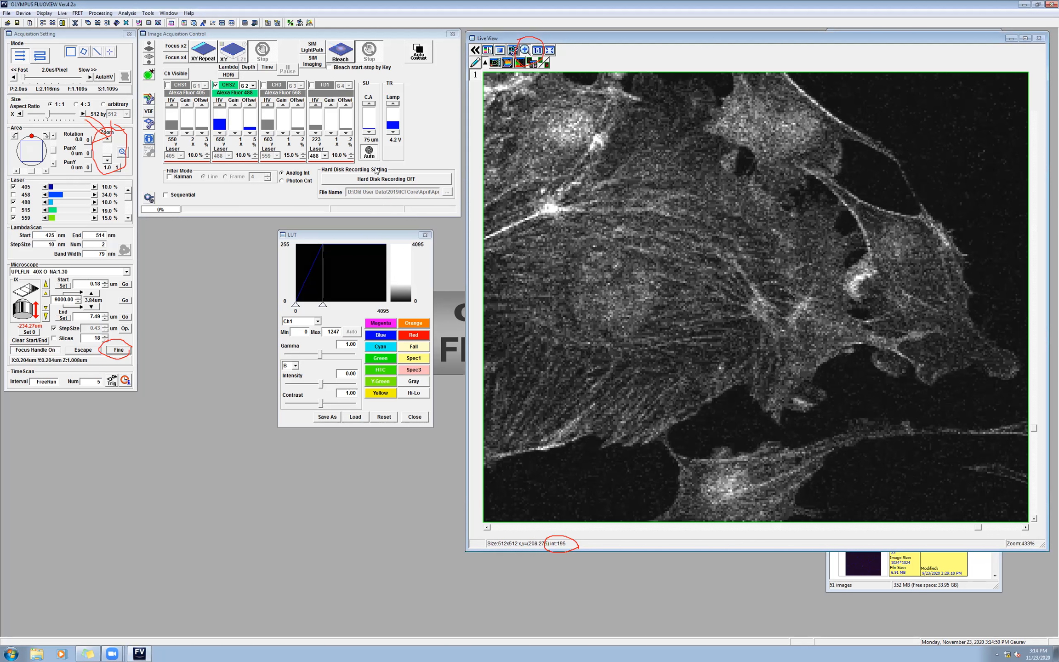
left_click(550, 50)
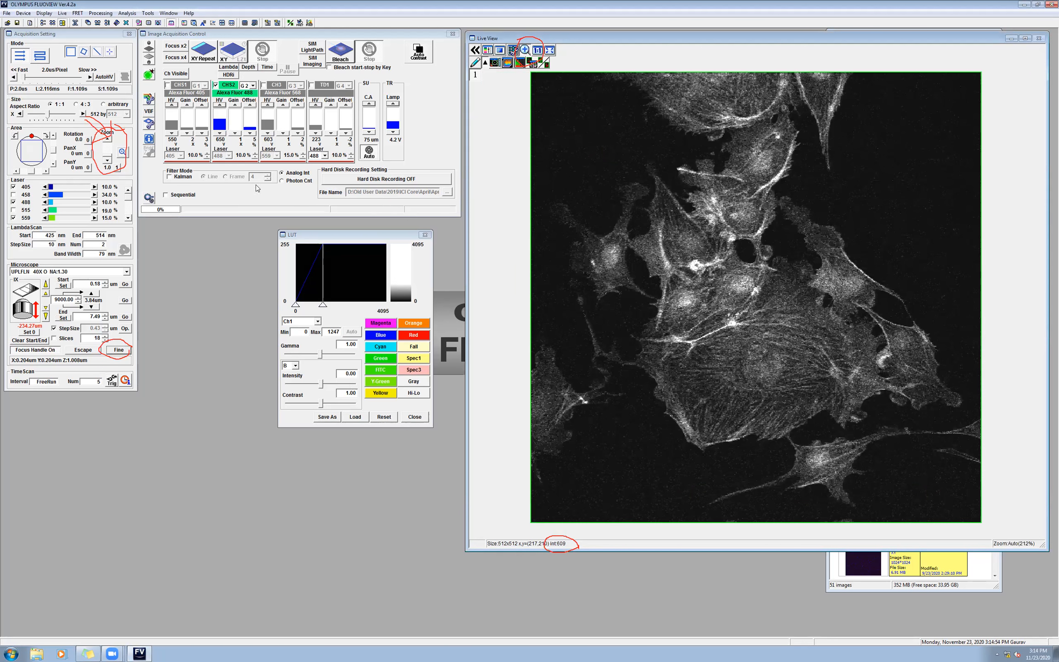
Enable the Kalman filter by Line with a count of 4 and scan the Alexa Fluor 488 channel with XY Repeat
left_click(170, 178)
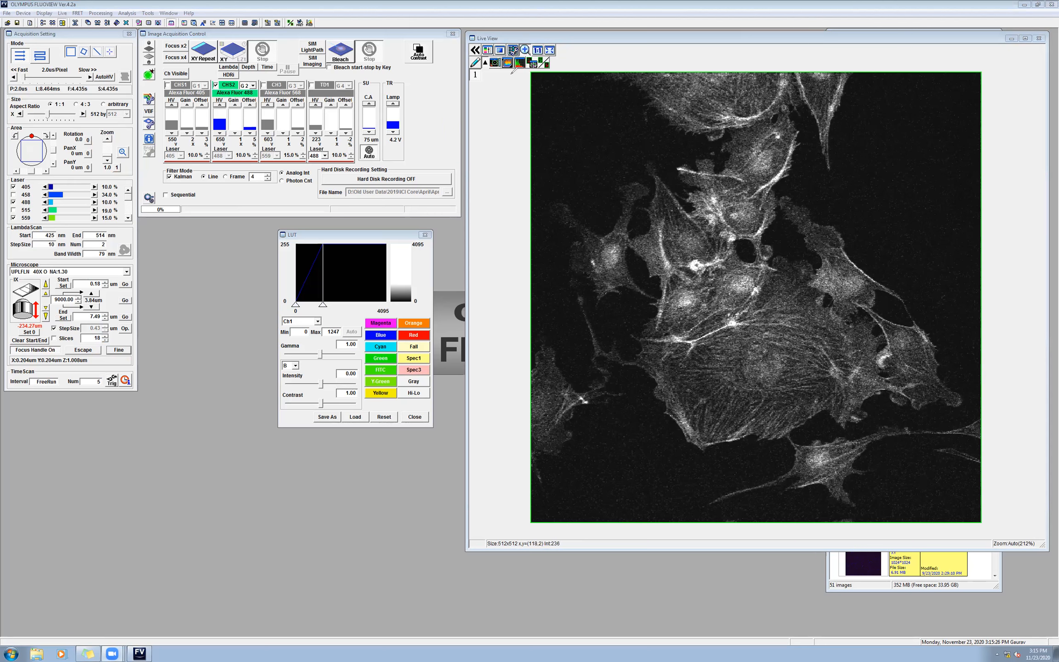
left_click_drag(515, 74, 526, 82)
left_click(625, 77)
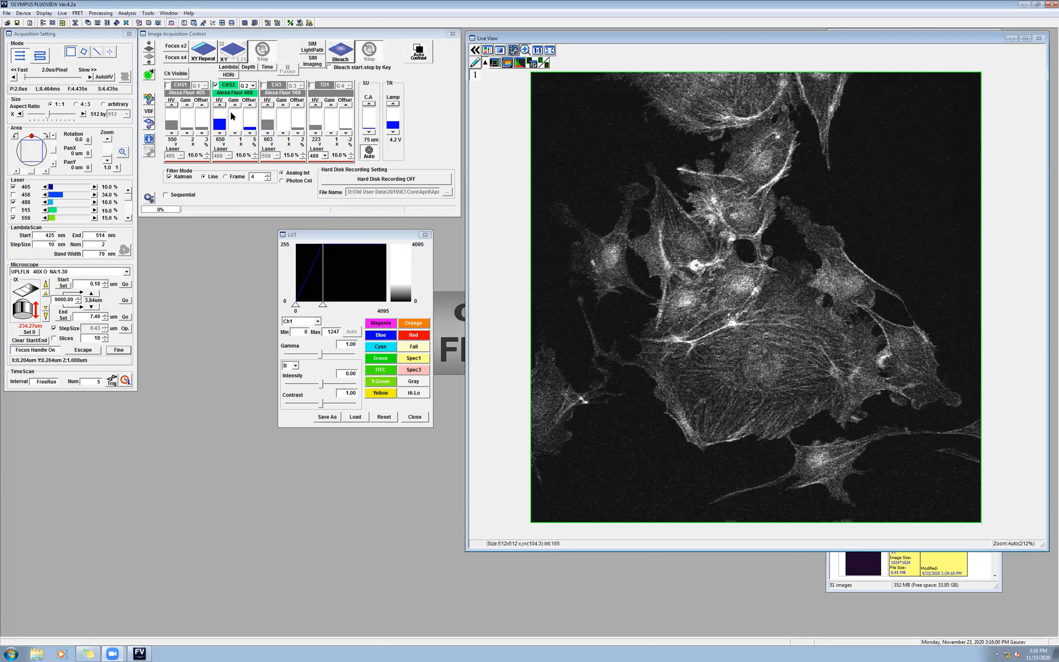
left_click(200, 55)
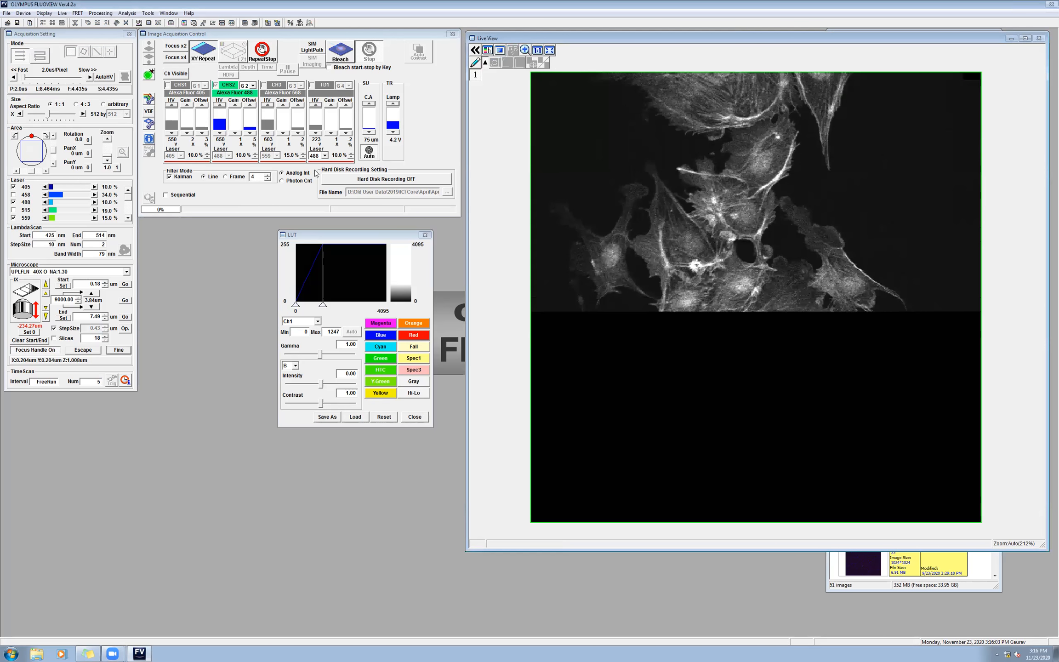
left_click(263, 51)
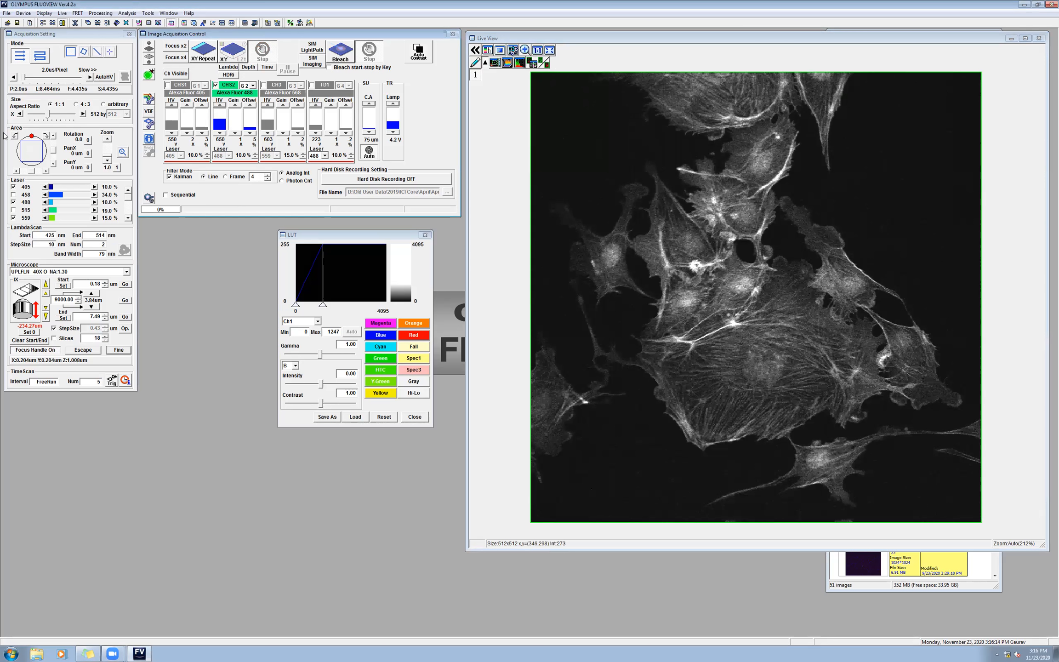
Turn off Kalman filtering and rescan the same field with XY Repeat for comparison, stopping after a full frame
left_click(178, 177)
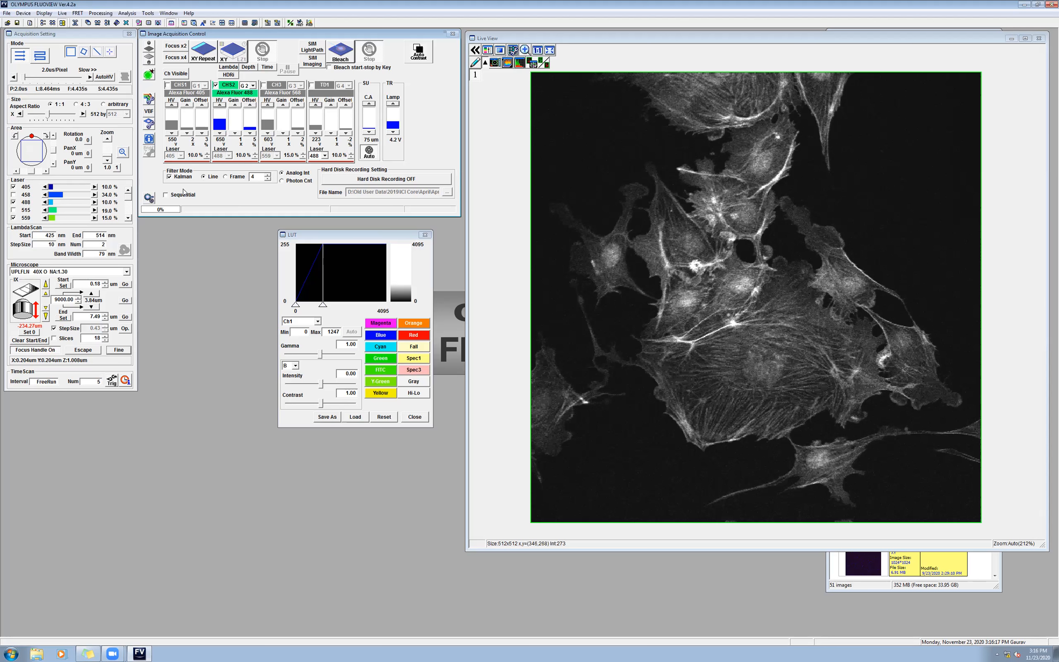
left_click(206, 57)
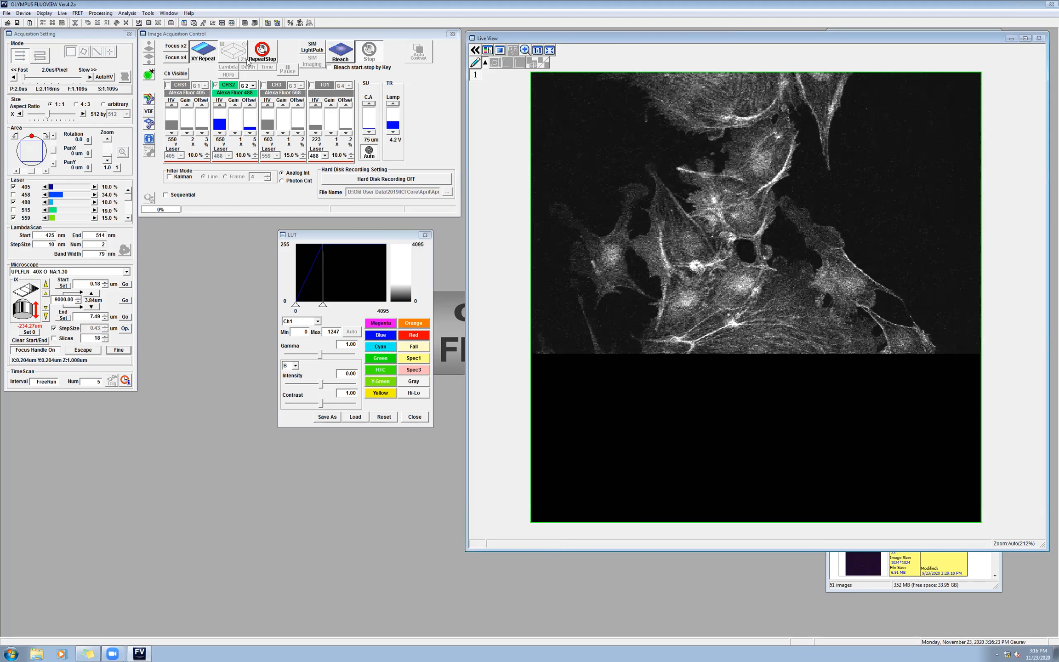
left_click(262, 53)
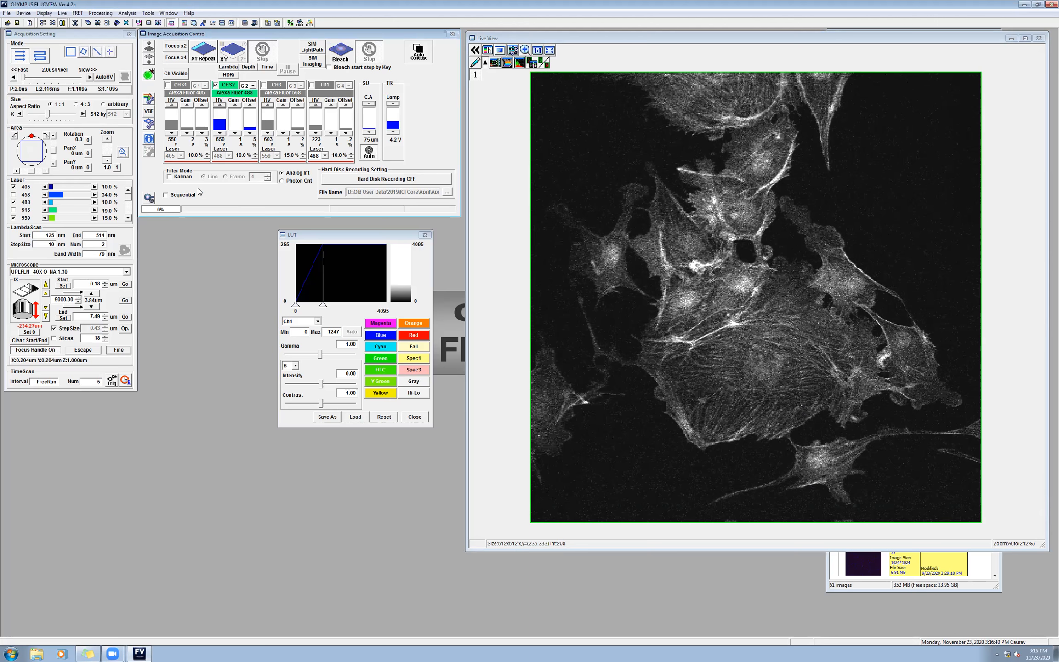
Set the scan zoom to 1.7, move the scan area towards the lower cells and scan it with XY Repeat
left_click(109, 140)
left_click(109, 140)
left_click(109, 141)
left_click(109, 140)
left_click(109, 140)
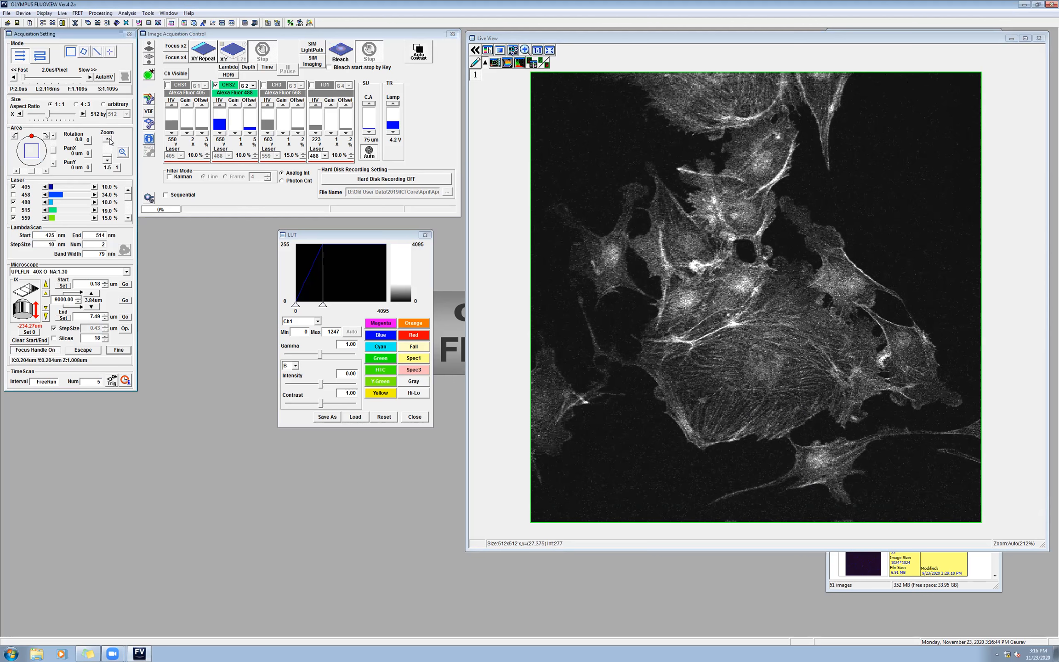
left_click(109, 140)
left_click(109, 141)
left_click_drag(31, 151, 36, 156)
left_click(211, 55)
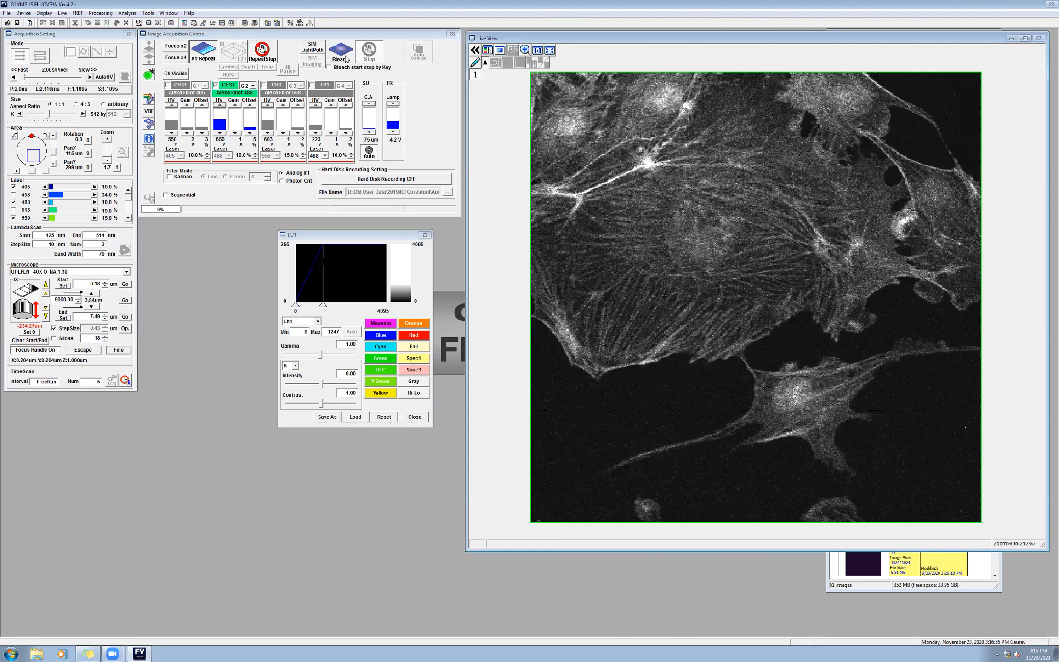
Rescan the zoomed area with Kalman Line averaging of 4 and set the LUT maximum for Ch1 to 1302
left_click(172, 177)
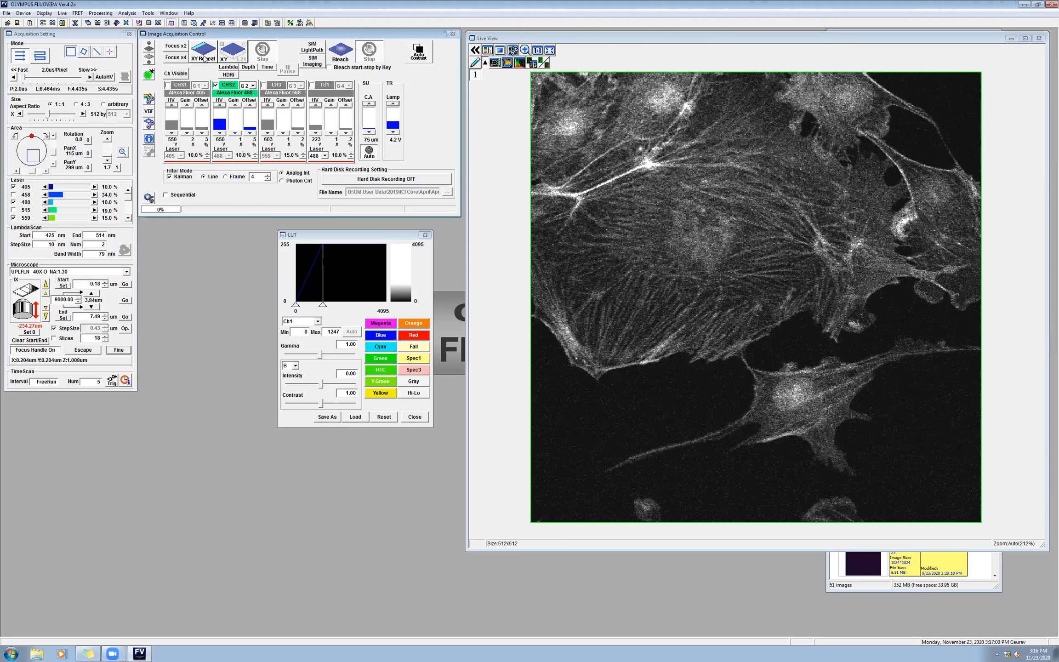
left_click(225, 53)
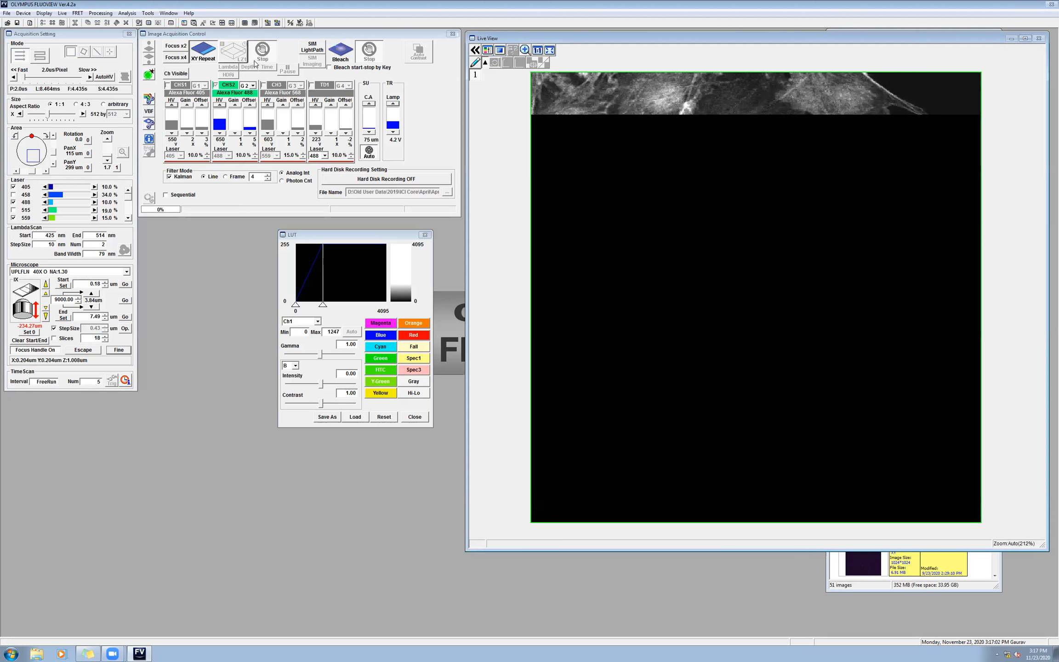
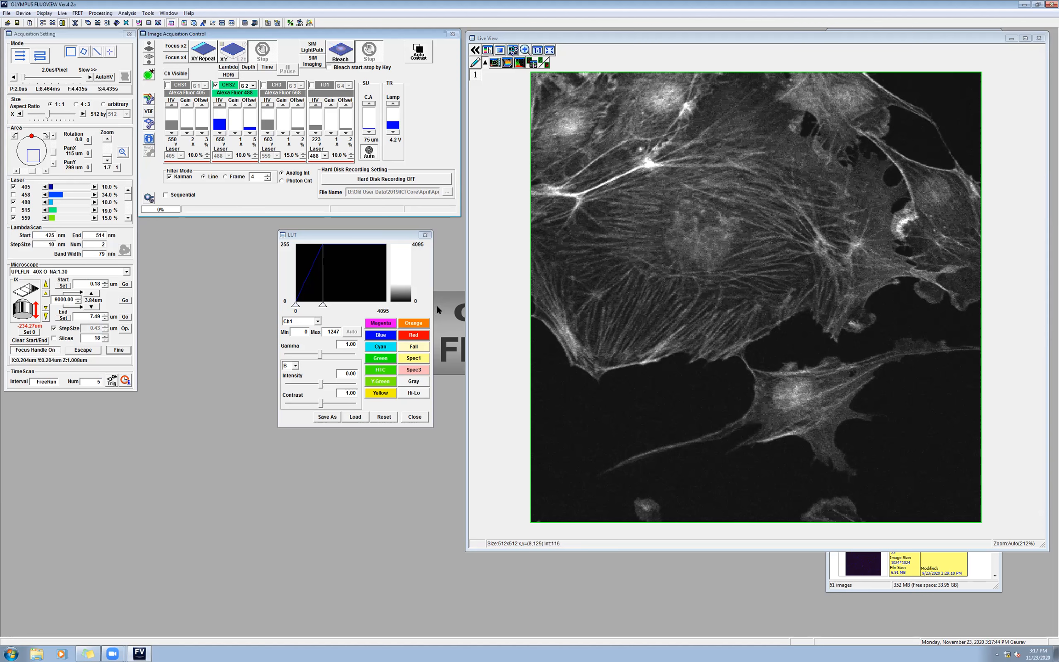
mouse_move(324, 307)
left_mouse_down()
mouse_move(357, 306)
mouse_move(325, 306)
left_mouse_up()
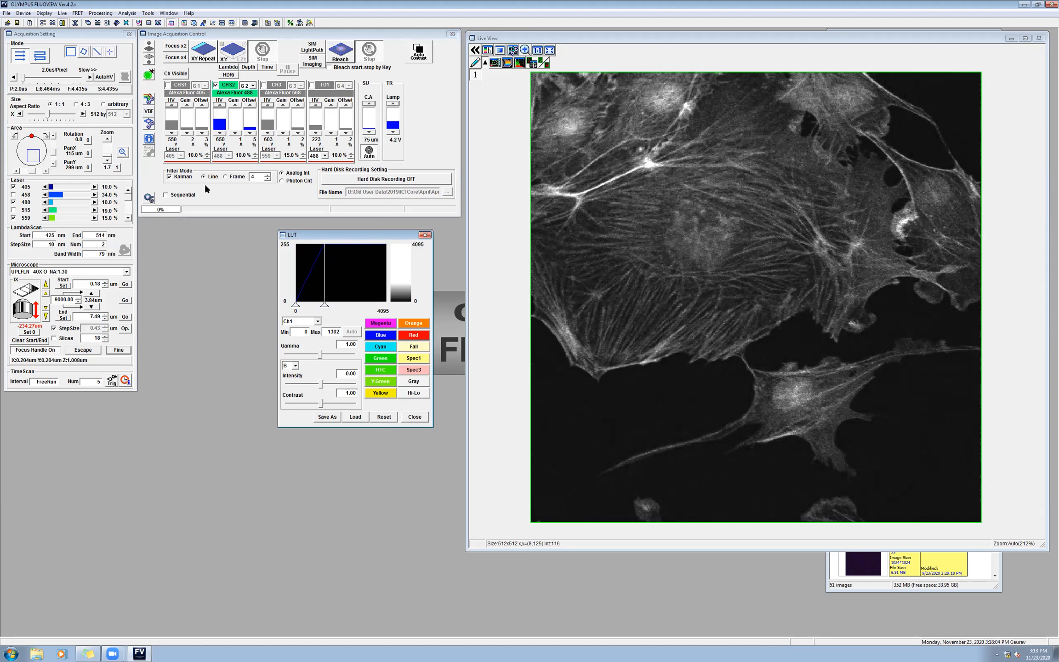
Turn off Kalman filtering, open the scan Information window and rearrange it and the LUT window so the scan details are readable
left_click(180, 176)
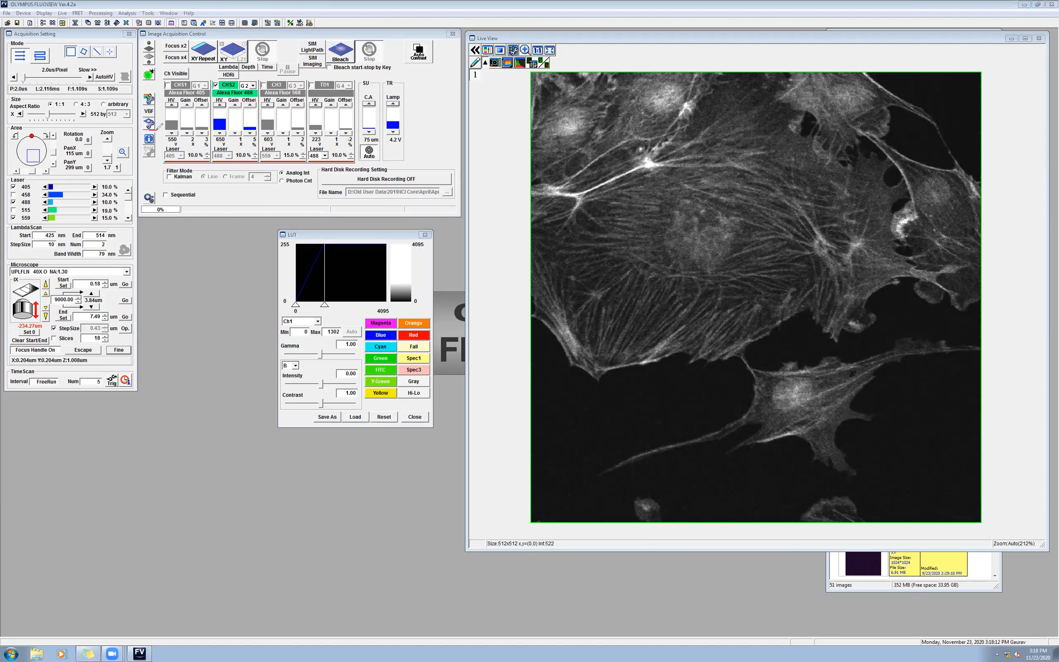
mouse_move(142, 138)
left_mouse_down()
mouse_move(152, 147)
mouse_move(155, 128)
left_mouse_up()
left_click(148, 139)
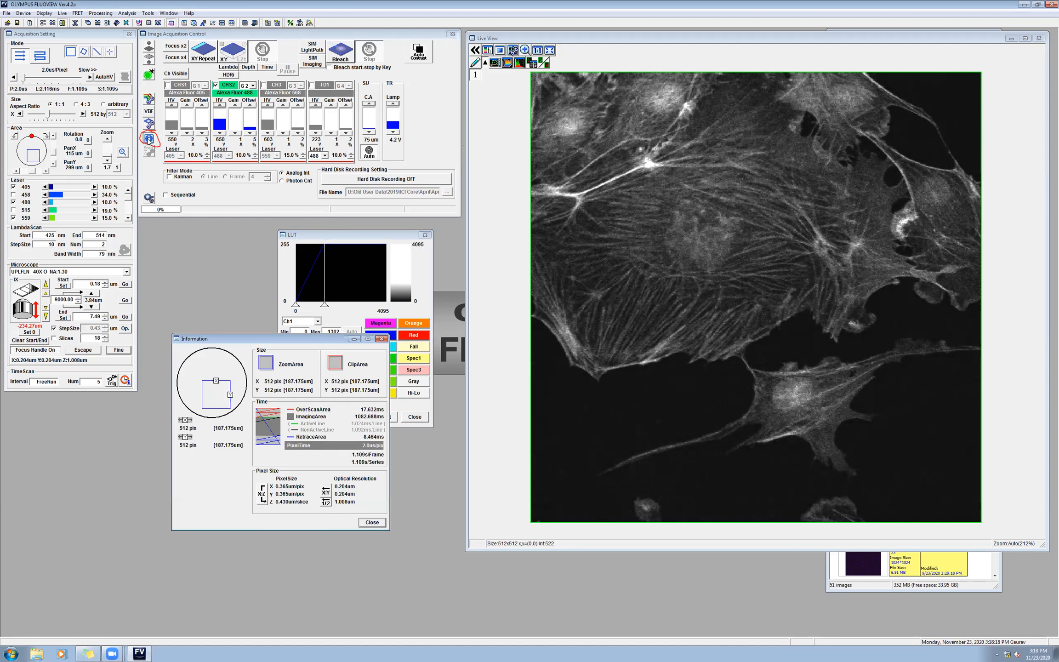
left_click_drag(350, 235, 366, 223)
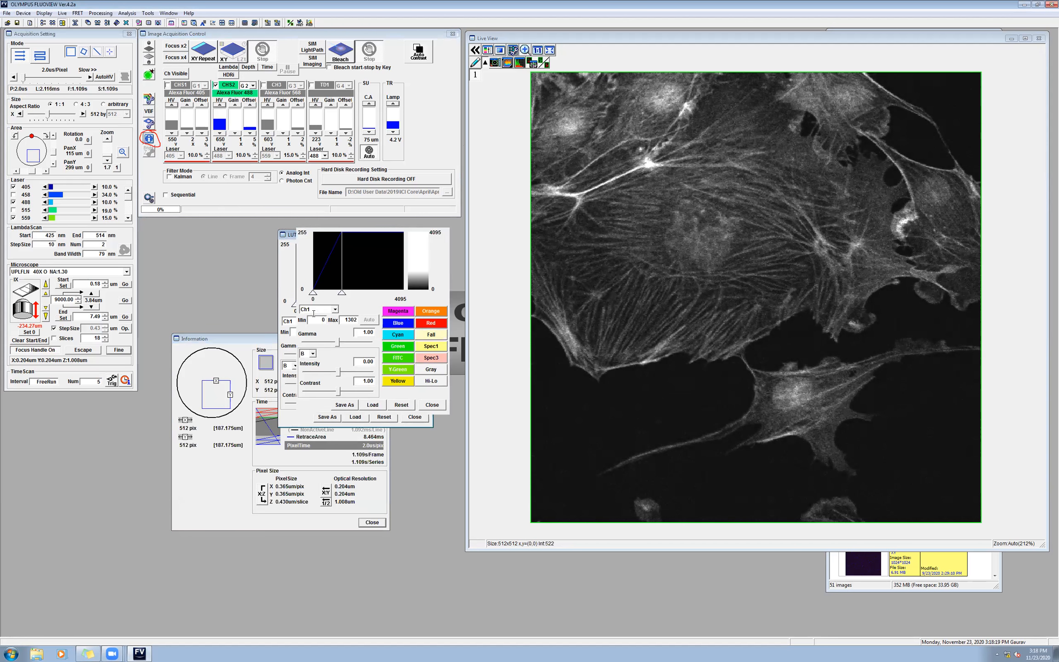
left_click_drag(269, 340, 248, 246)
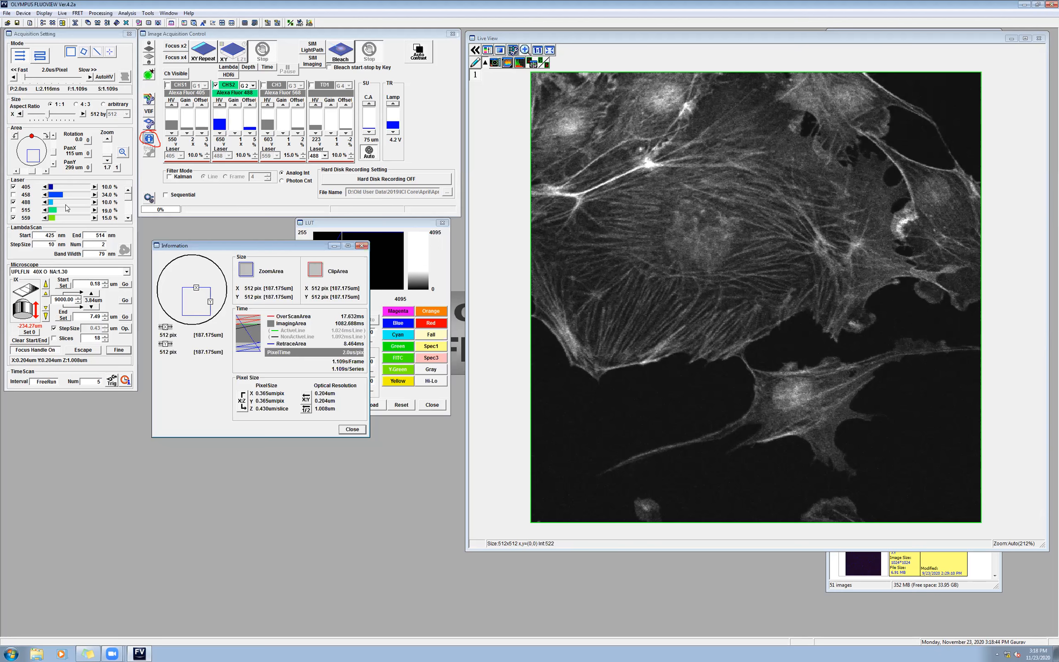
Reset the scan zoom and pan to 1.0, raise the zoom to 1.4 and compare the field size in the Information window
left_click(118, 168)
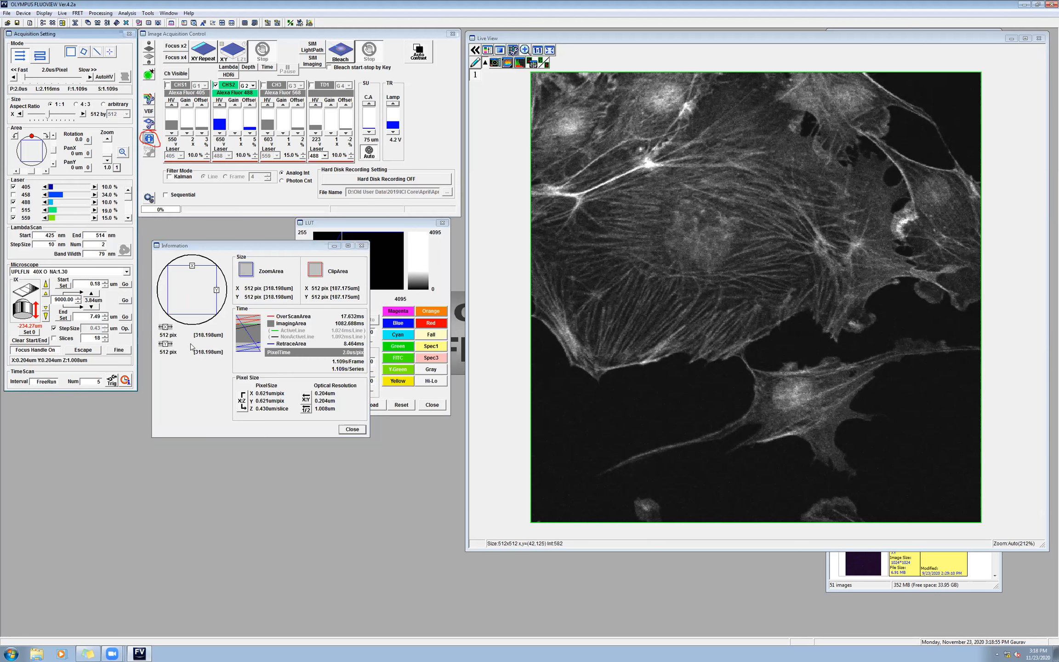
left_click(653, 97)
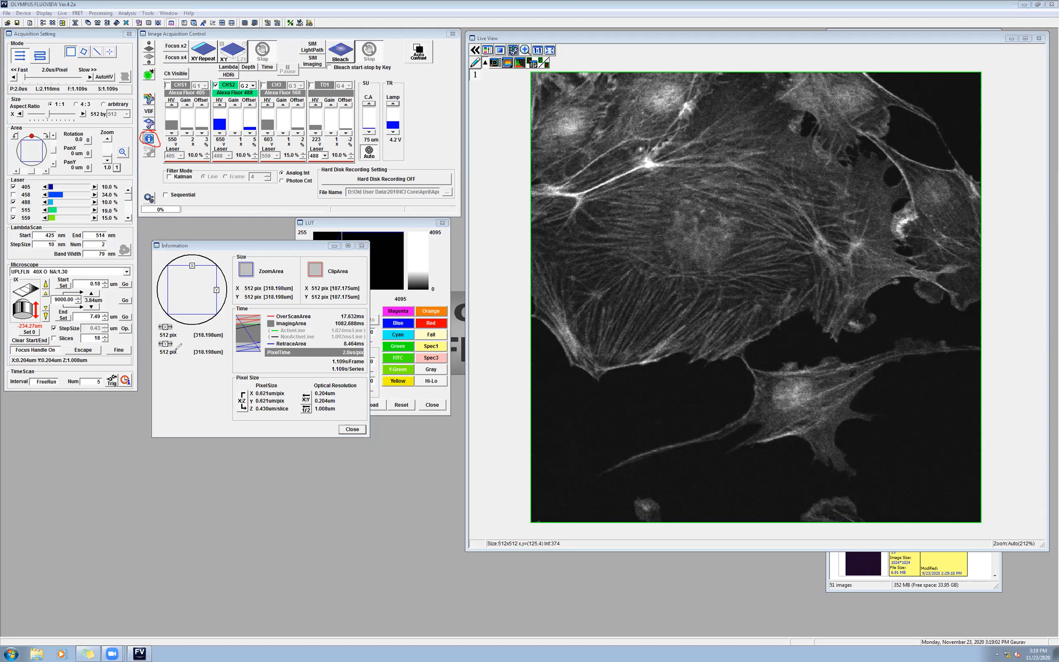
mouse_move(191, 328)
left_mouse_down()
mouse_move(229, 333)
mouse_move(211, 367)
mouse_move(203, 345)
left_mouse_up()
left_click(449, 118)
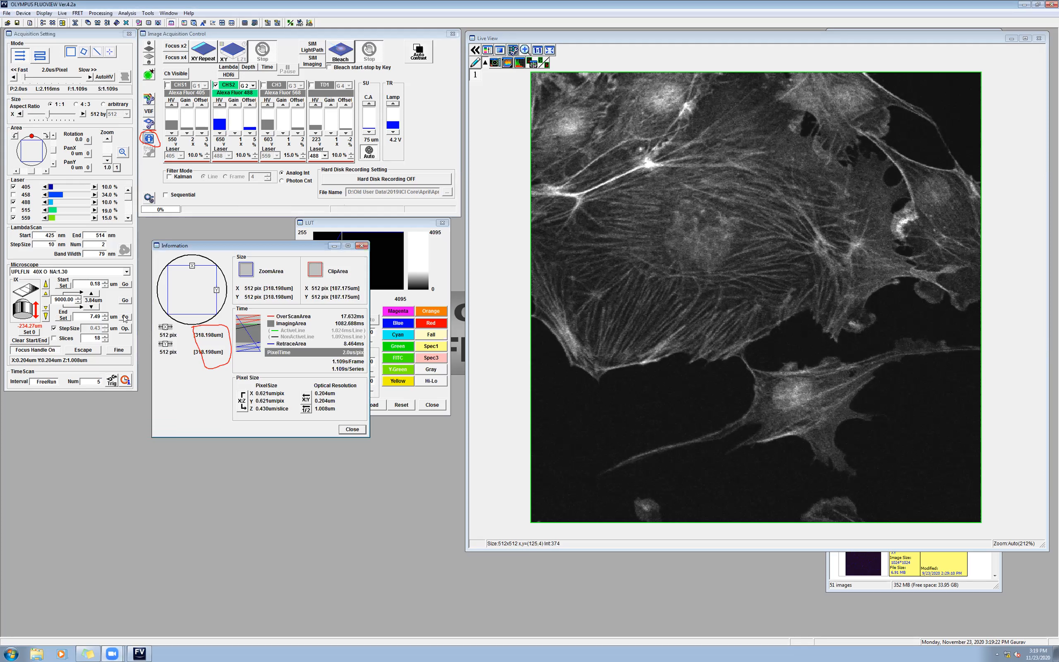
left_click(106, 140)
left_click(107, 141)
left_click(106, 140)
left_click(107, 141)
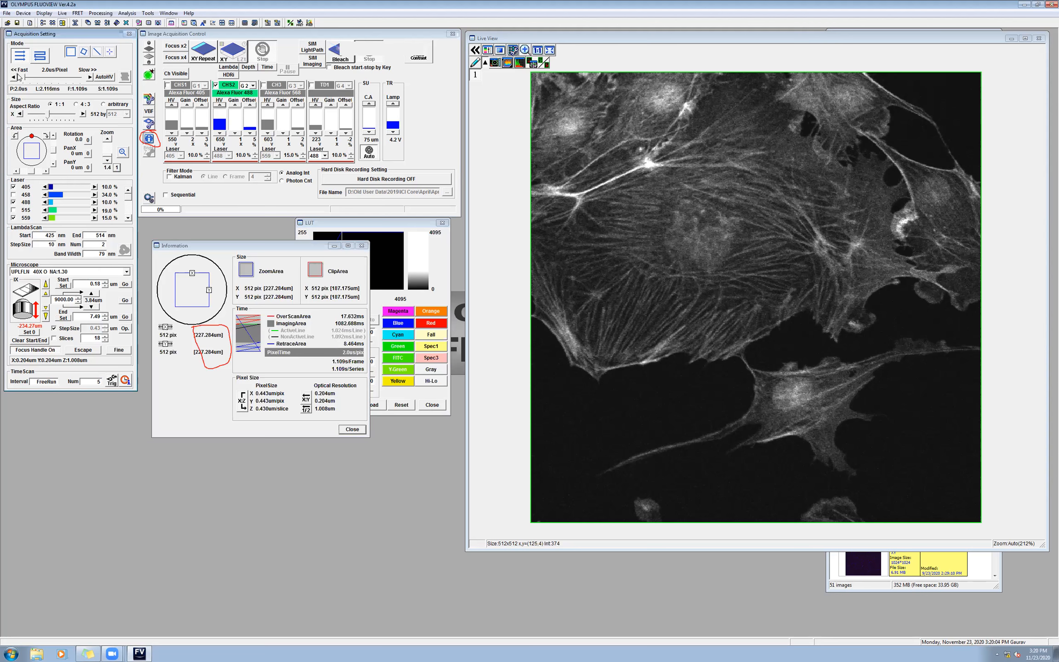
Step through slower scan speeds and return the speed to 2.0 µs per pixel
left_click(89, 77)
left_click(90, 77)
left_click(90, 77)
left_click(13, 77)
left_click(89, 77)
left_click(13, 78)
Enable the Kalman filter by Line and set its averaging count to 5
left_click(169, 177)
left_click(266, 175)
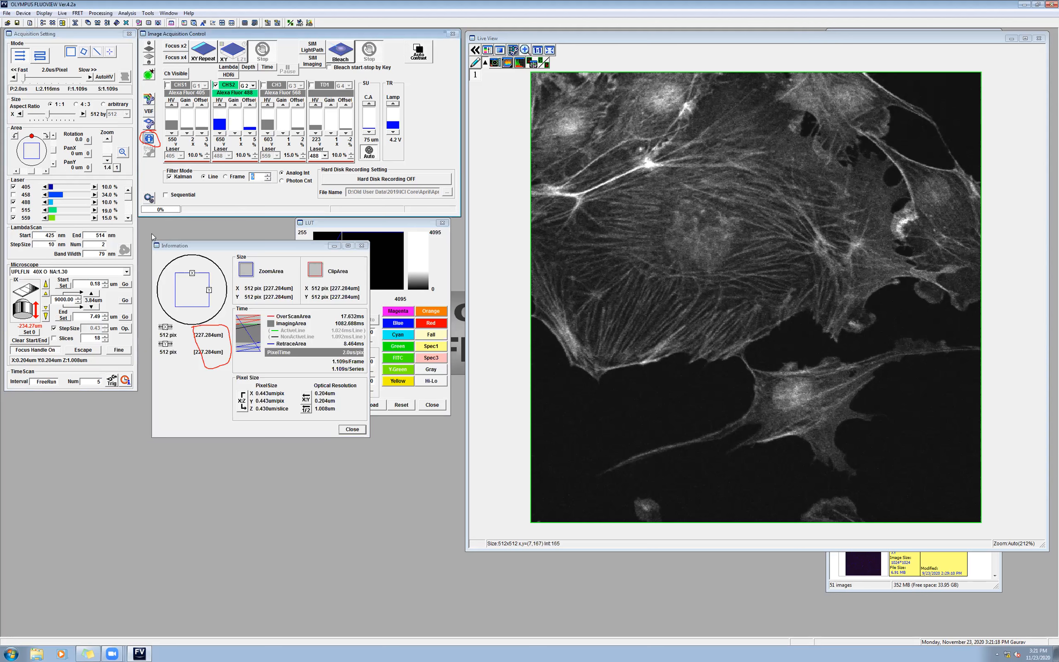
left_click(169, 177)
left_click(170, 178)
Reset the scan zoom to 1.0 and raise it to 1.8 to compare the pixel size in the Information window
left_click(117, 168)
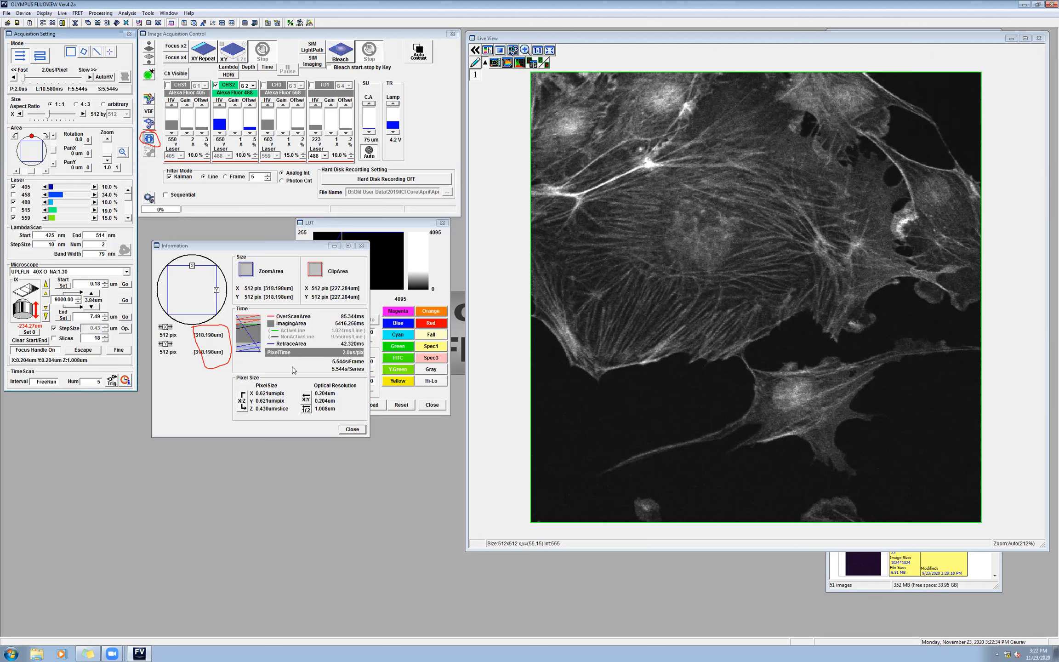
left_click(107, 139)
left_click(107, 138)
left_click(107, 139)
left_click(107, 138)
left_click(107, 139)
left_click(107, 139)
left_click(107, 139)
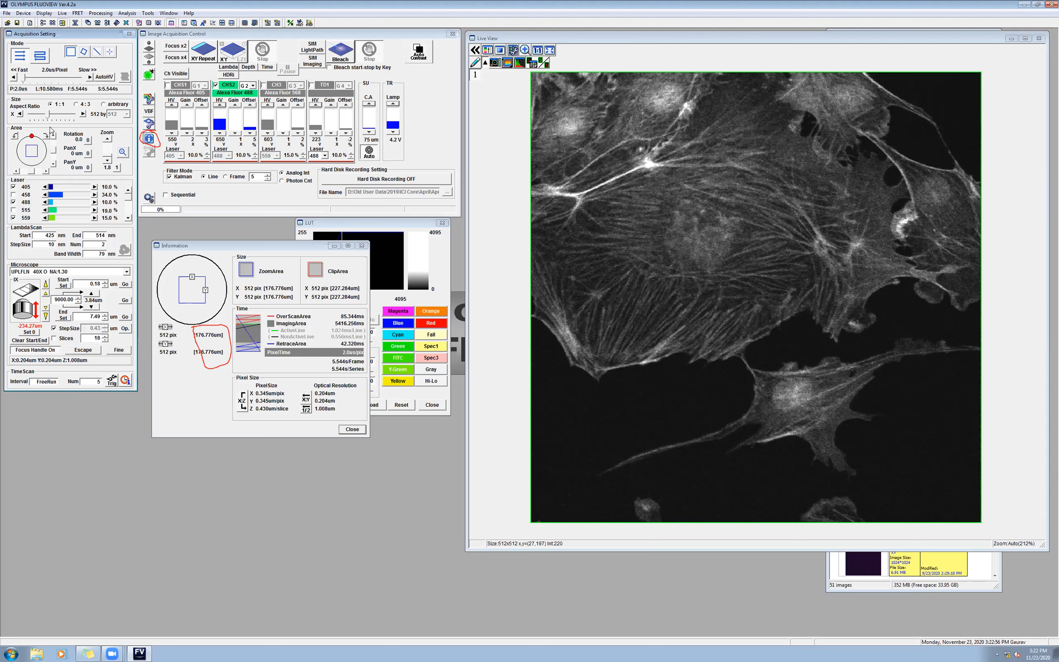
Raise the image size to 1024 by 1024 and reset the scan zoom to 1.0
left_click(83, 115)
left_click(83, 115)
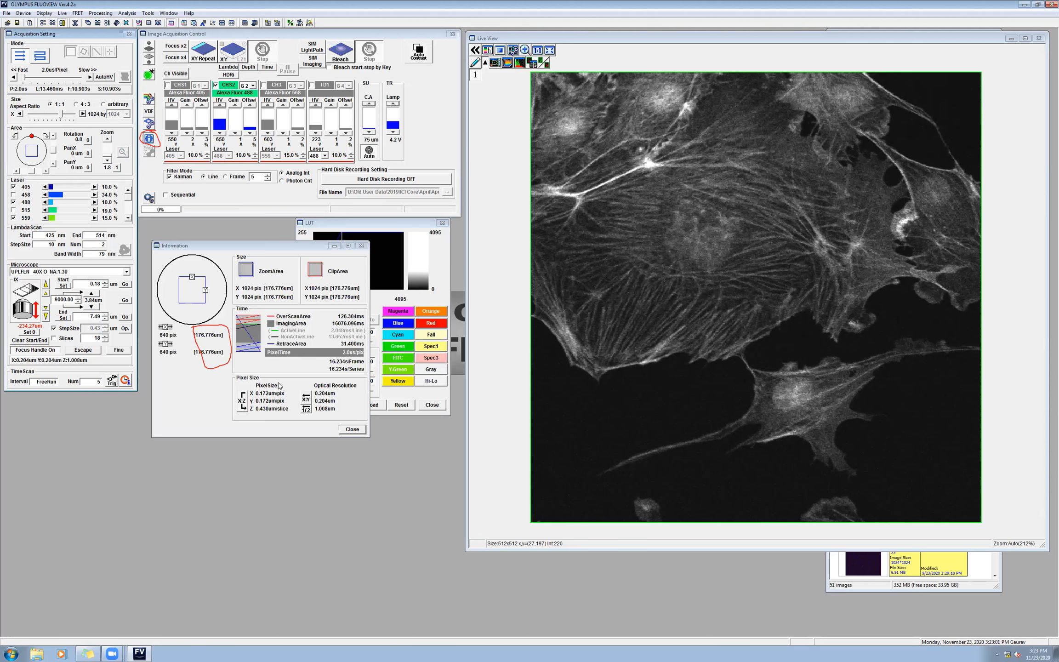
left_click(117, 169)
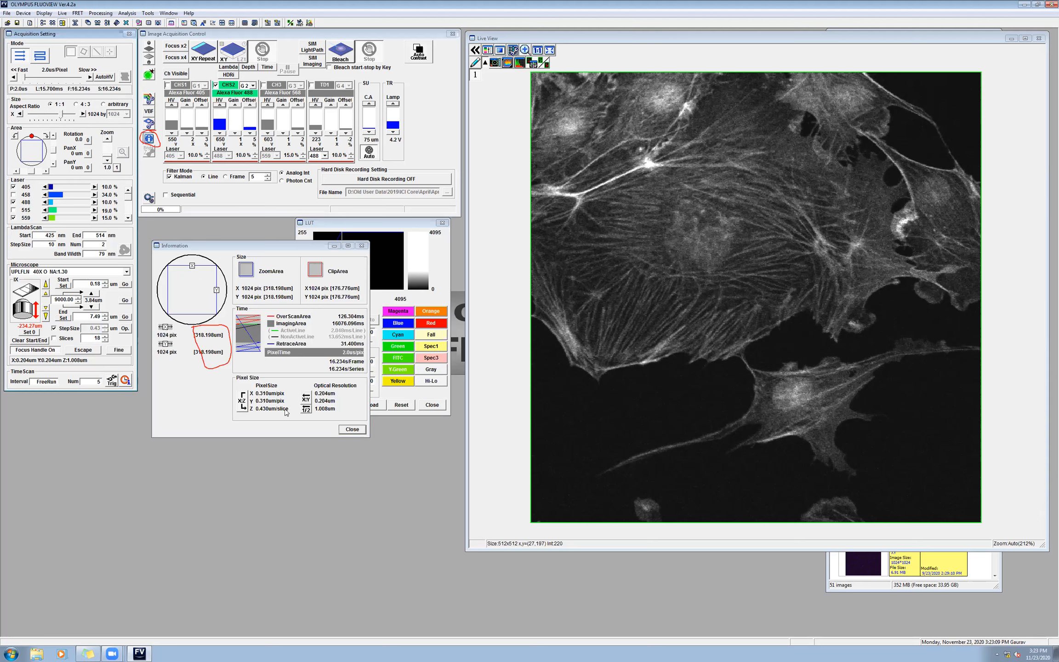
Set the image size to 512 by 512 and scan the full field with XY Repeat, stopping after a full frame
left_click_drag(62, 114, 50, 120)
left_click_drag(49, 118, 61, 117)
left_click_drag(63, 117, 53, 121)
left_click(202, 56)
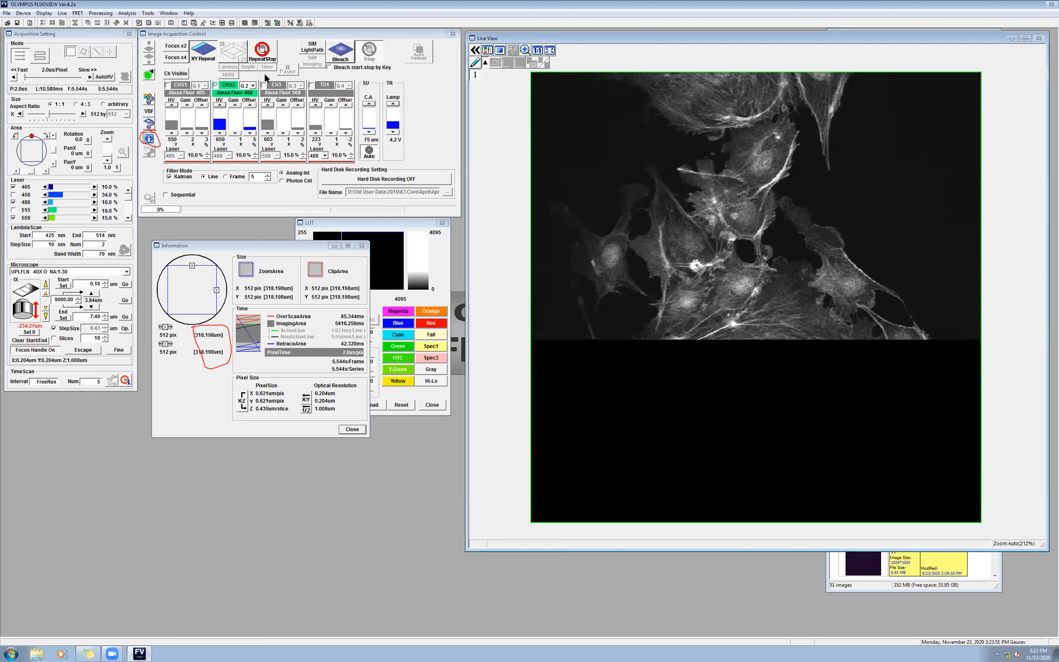
left_click(264, 52)
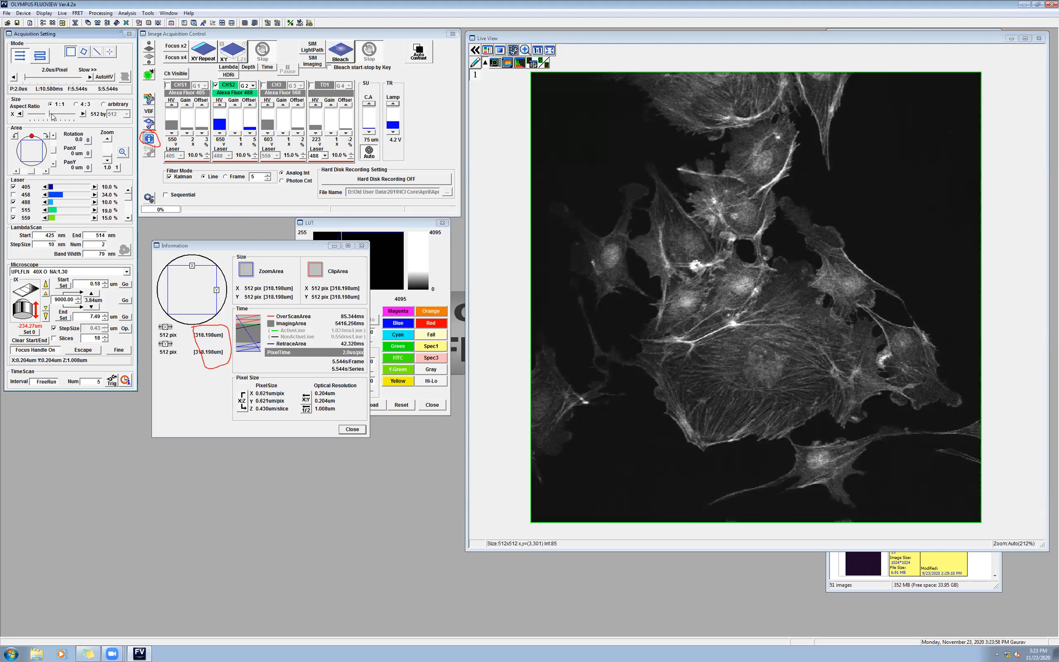
Scan the full field at 1024 by 1024 with XY Repeat and magnify the lower cells in the Live View to 278%
left_click_drag(60, 115, 68, 115)
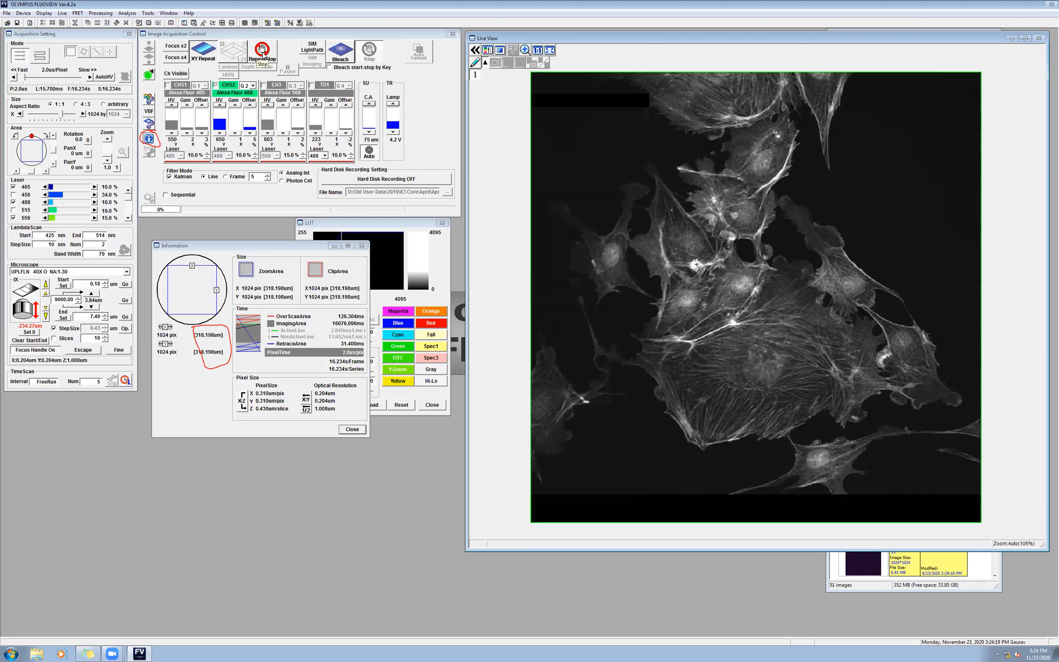
left_click(262, 50)
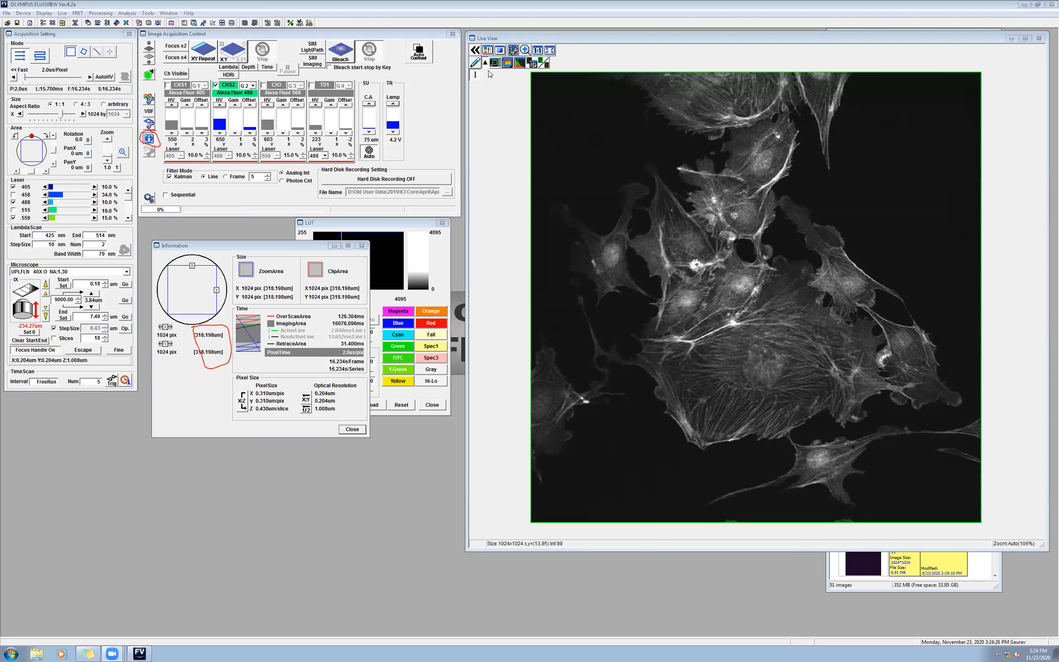
left_click(525, 50)
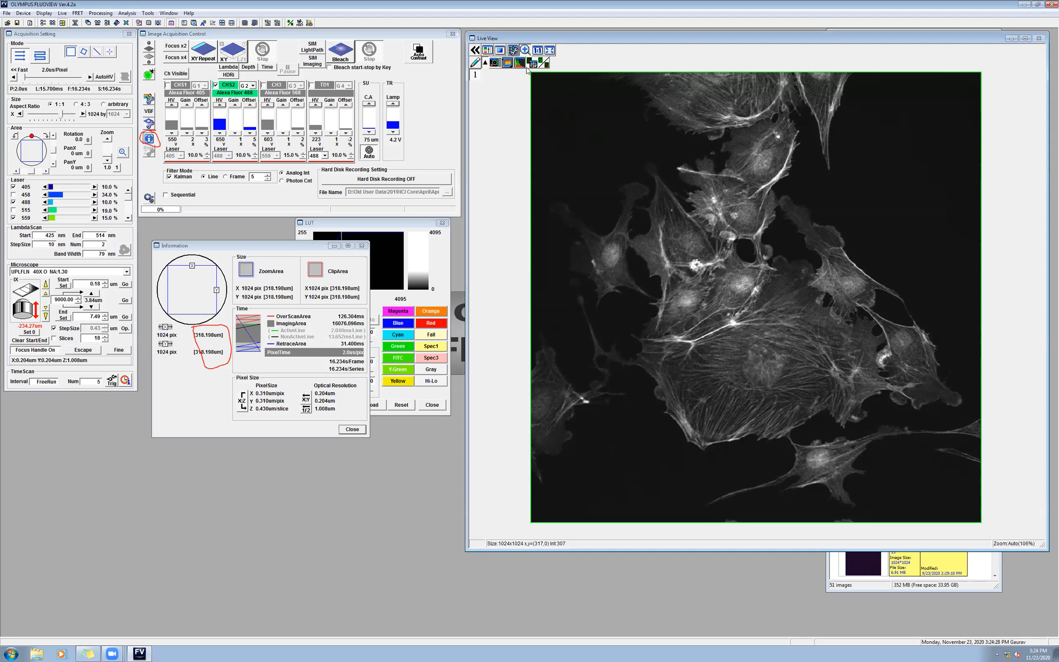
left_click_drag(690, 313, 859, 469)
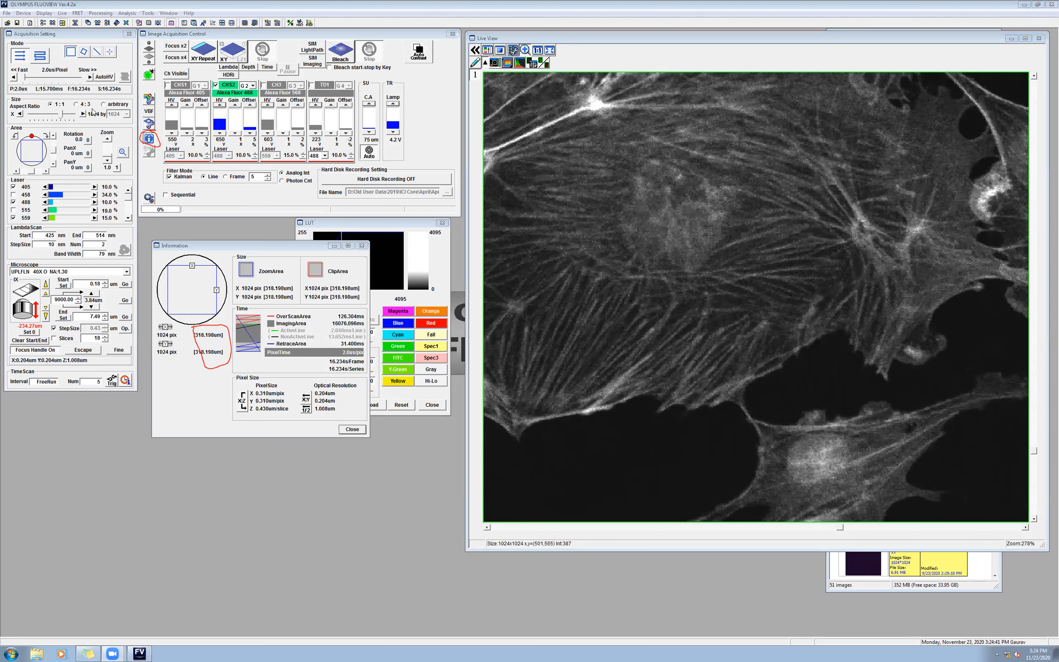
Set the image size to 512 by 512, scan with XY Repeat, and fit the resulting frame to the Live View
left_click_drag(62, 116, 46, 120)
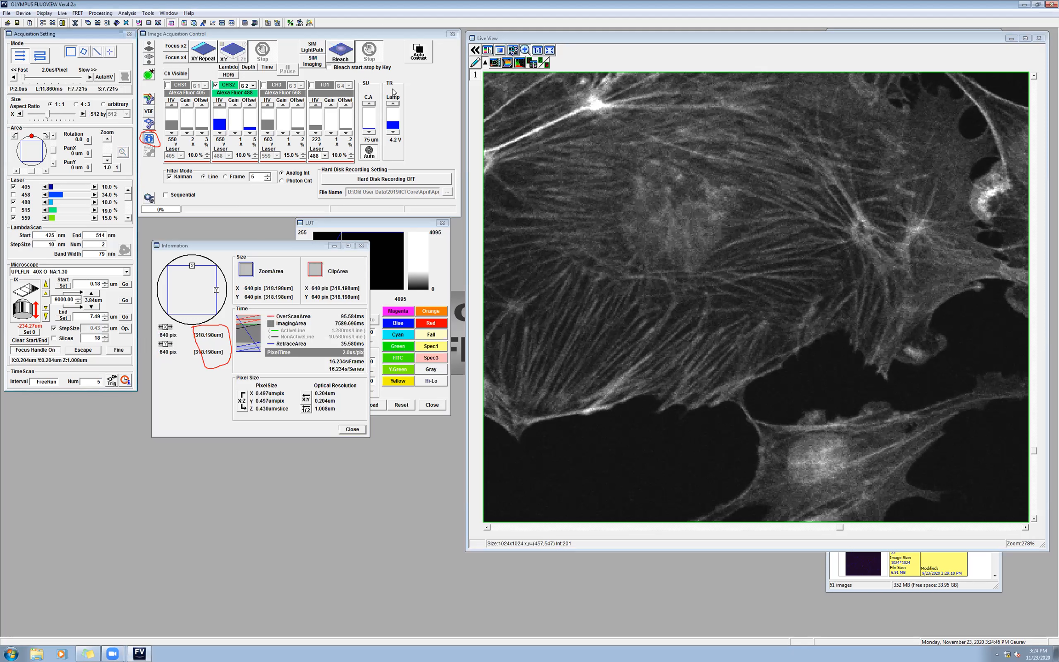
left_click(205, 51)
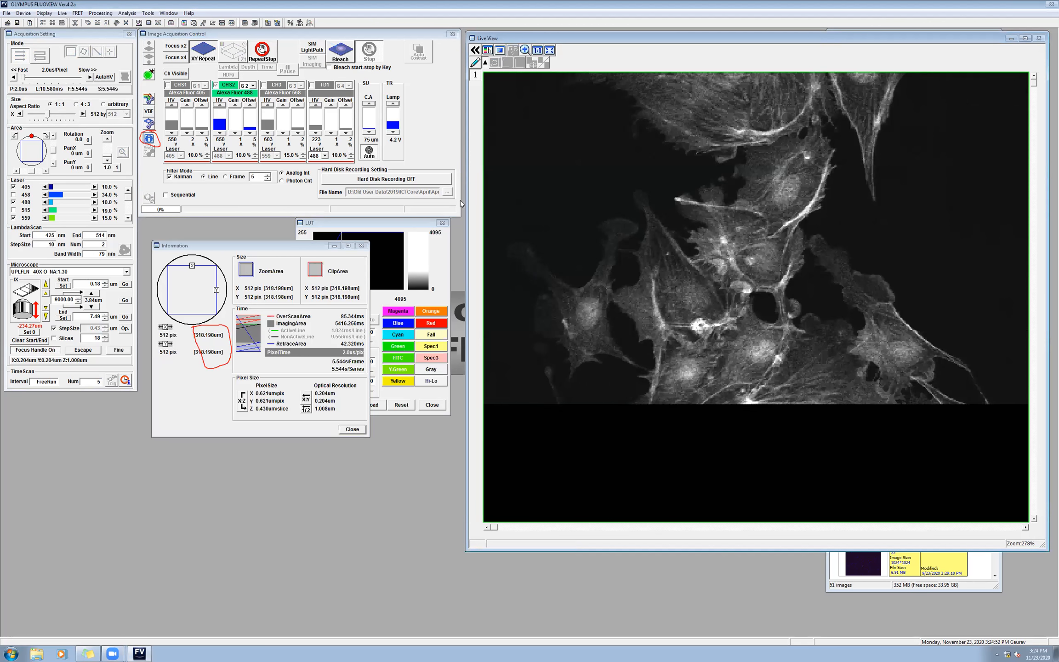
left_click(549, 49)
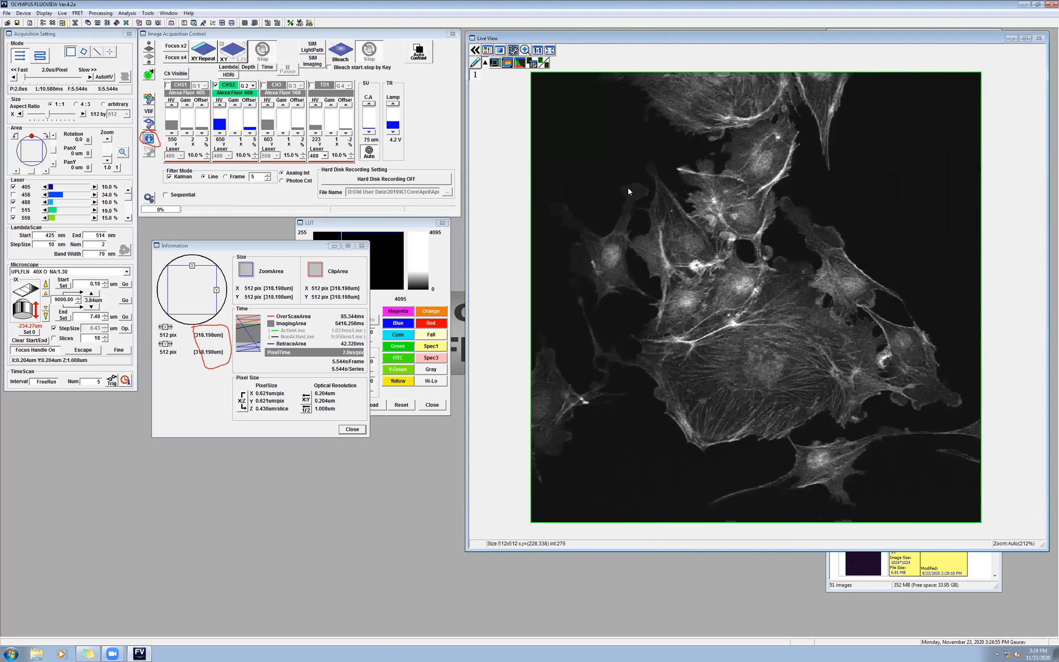
Magnify the lower cells of the 512 by 512 image in the Live View to 270%
left_click(525, 49)
left_click(830, 423)
left_click_drag(631, 219, 886, 461)
left_click_drag(735, 391, 866, 483)
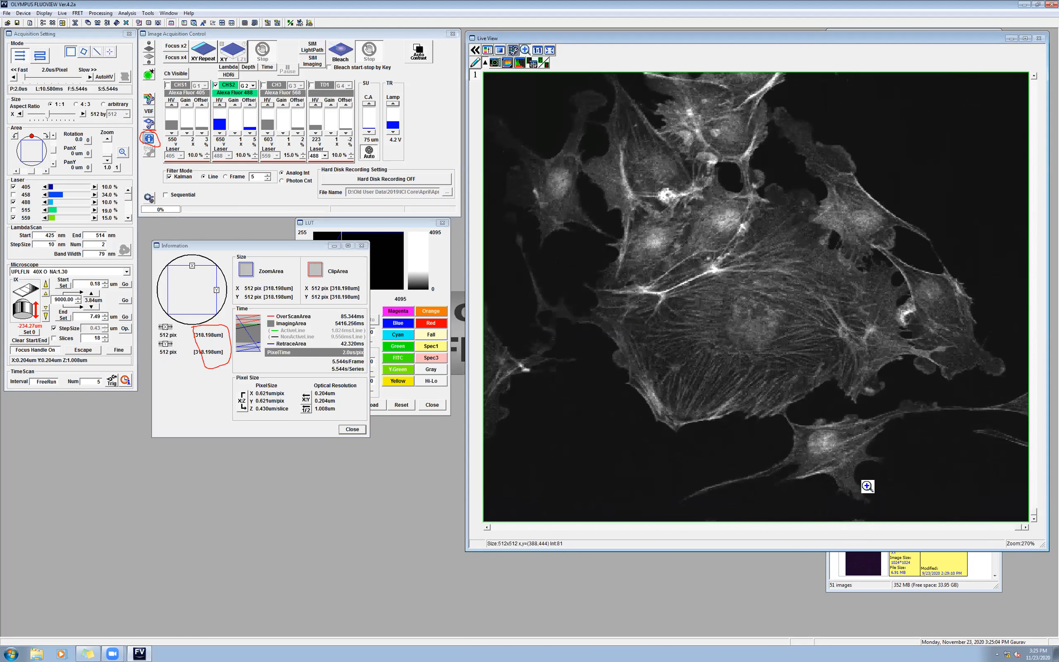
left_click(777, 365)
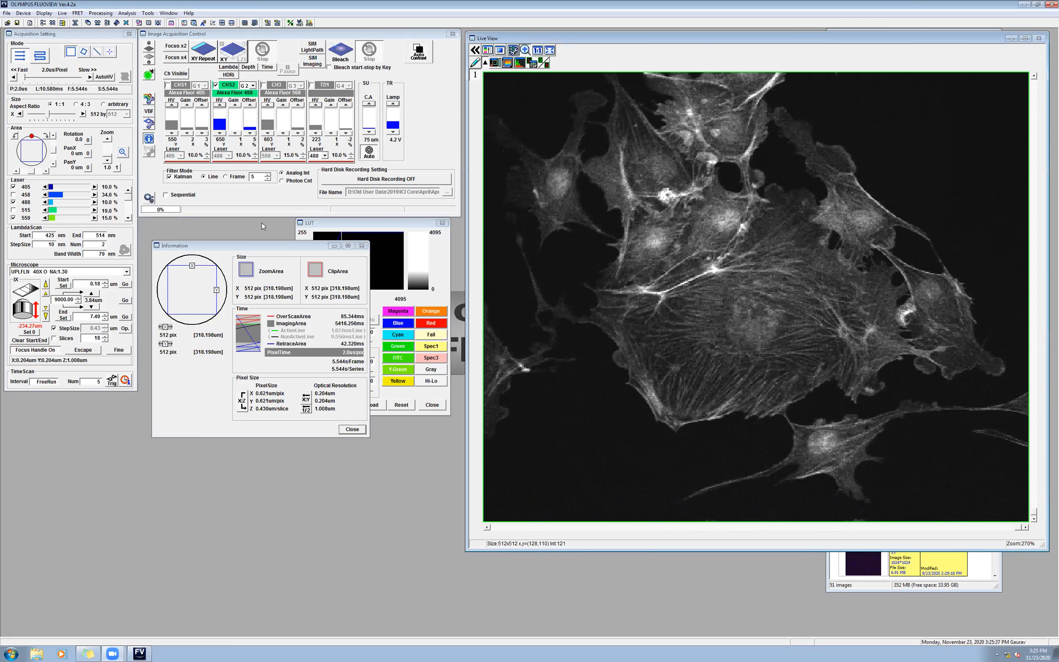
Close the Information window and switch the active detection channel from CHS2 to CH3 (Alexa Fluor 568)
left_click_drag(267, 245, 253, 364)
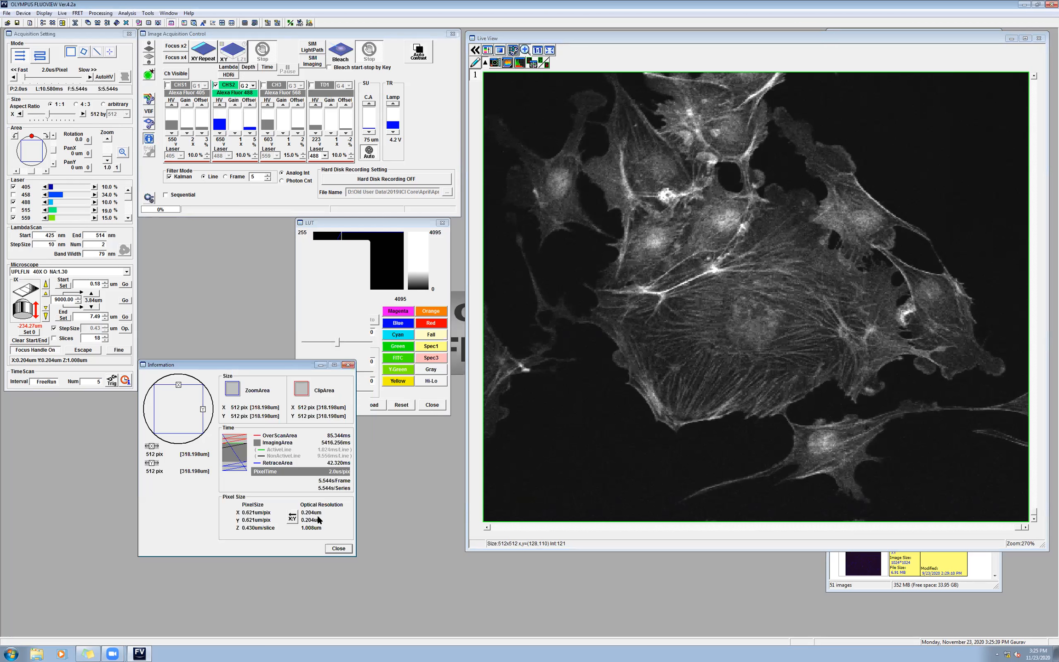
left_click(339, 550)
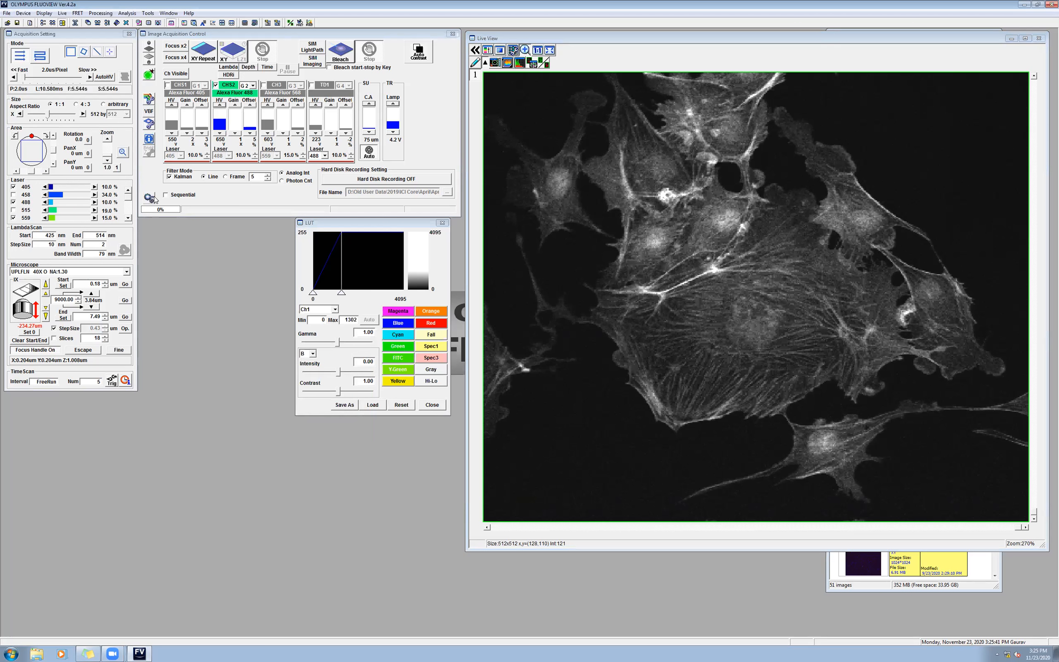
left_click(217, 86)
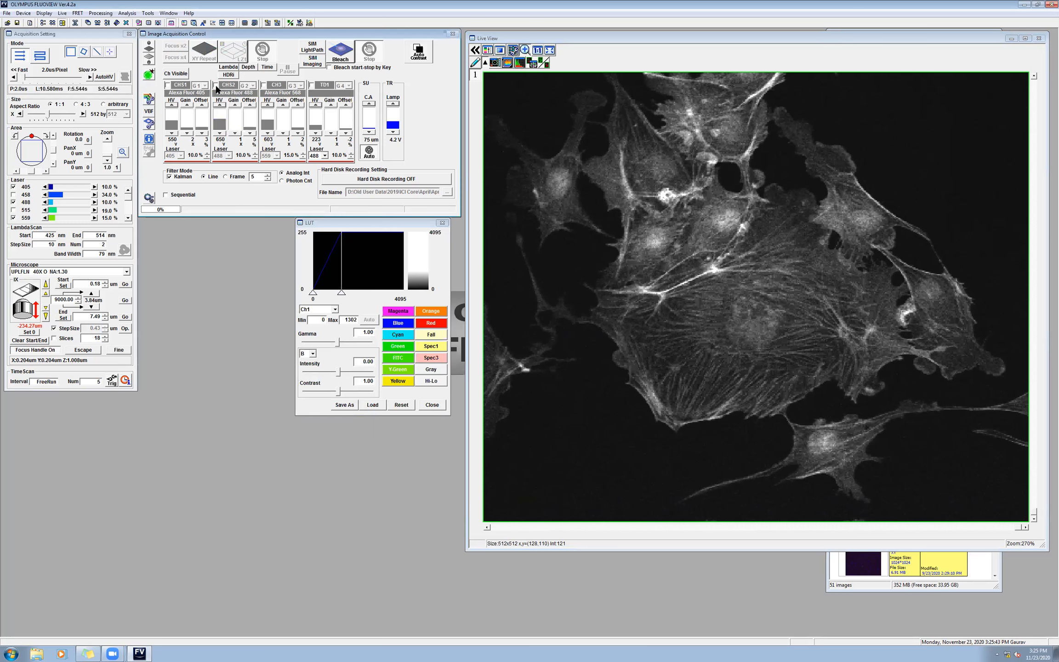
left_click(263, 86)
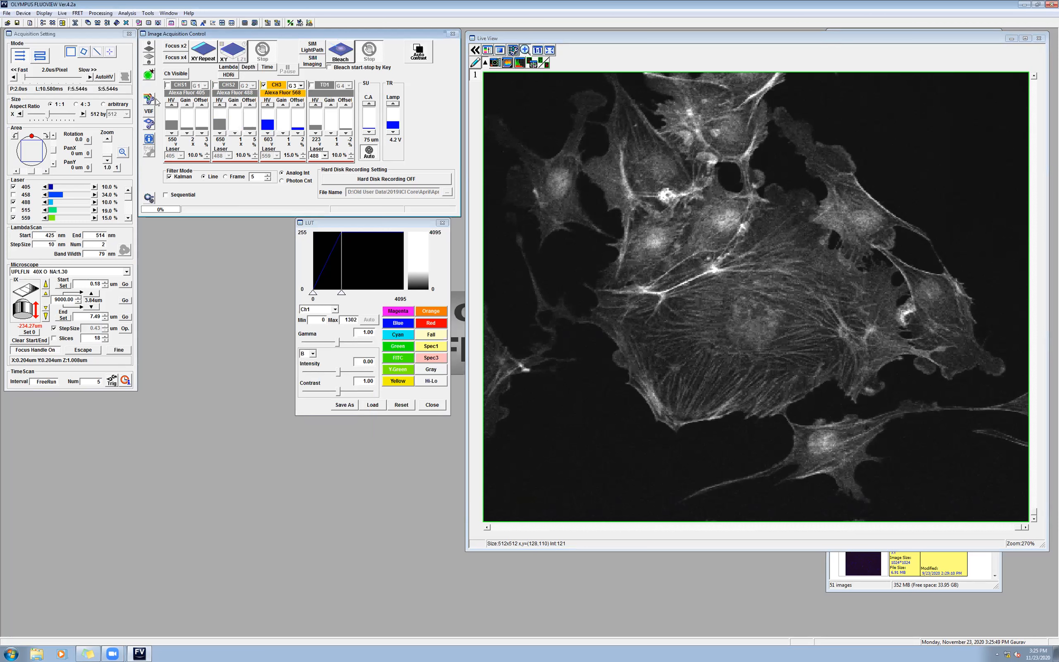
Set the 559 laser power to 10.0% during a Focus x4 scan of CH3 displayed in Gray
left_click(177, 58)
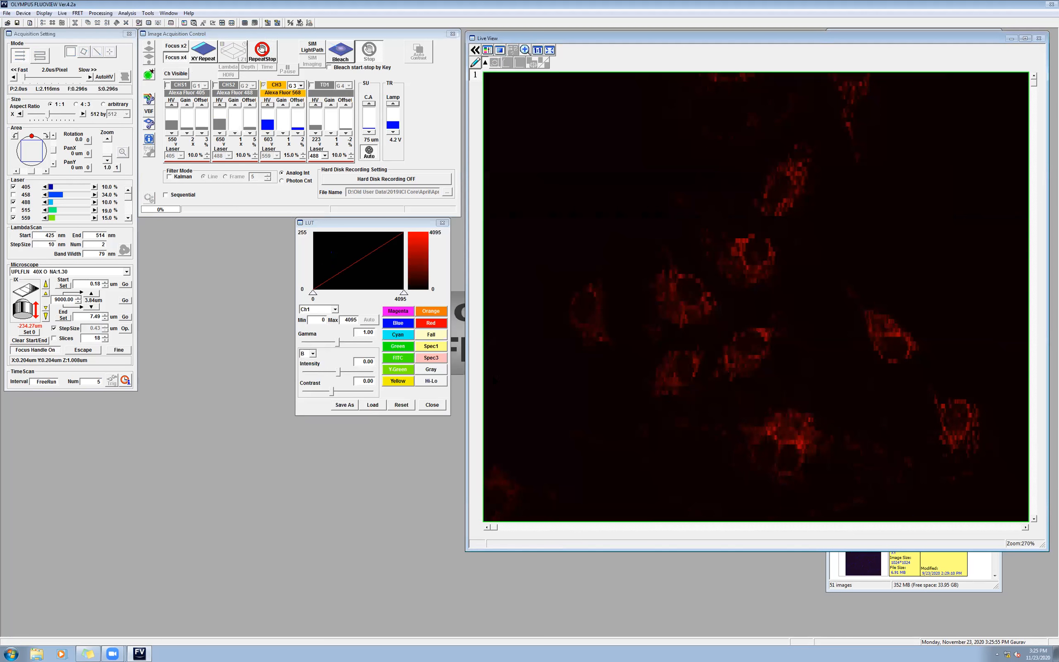
left_click(429, 369)
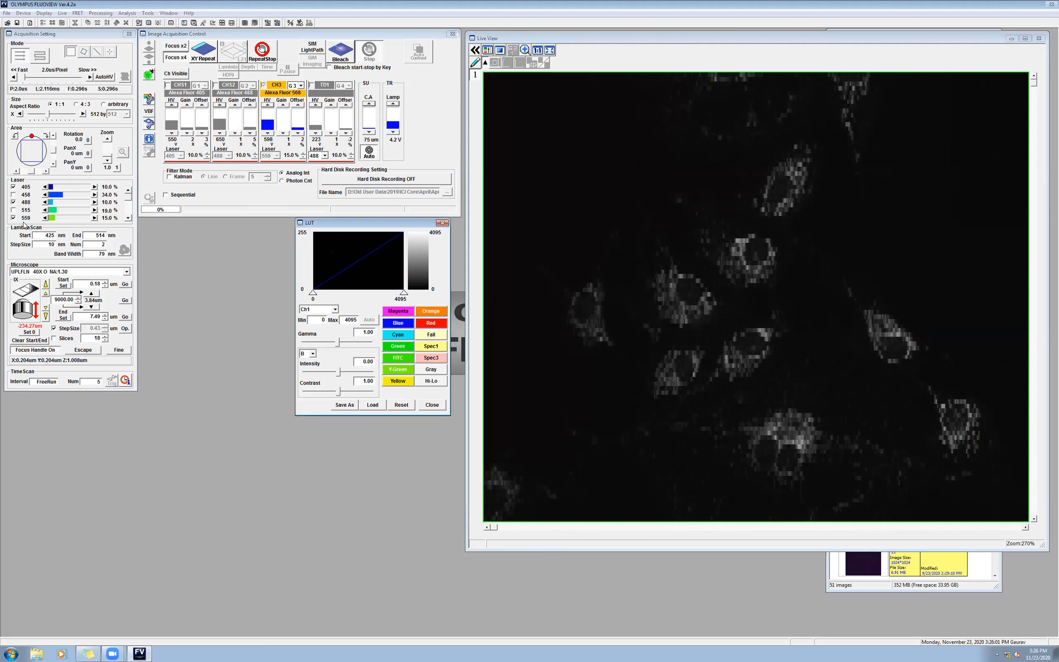
left_click(44, 218)
left_click(45, 218)
left_click(44, 218)
left_click(45, 218)
left_click(66, 217)
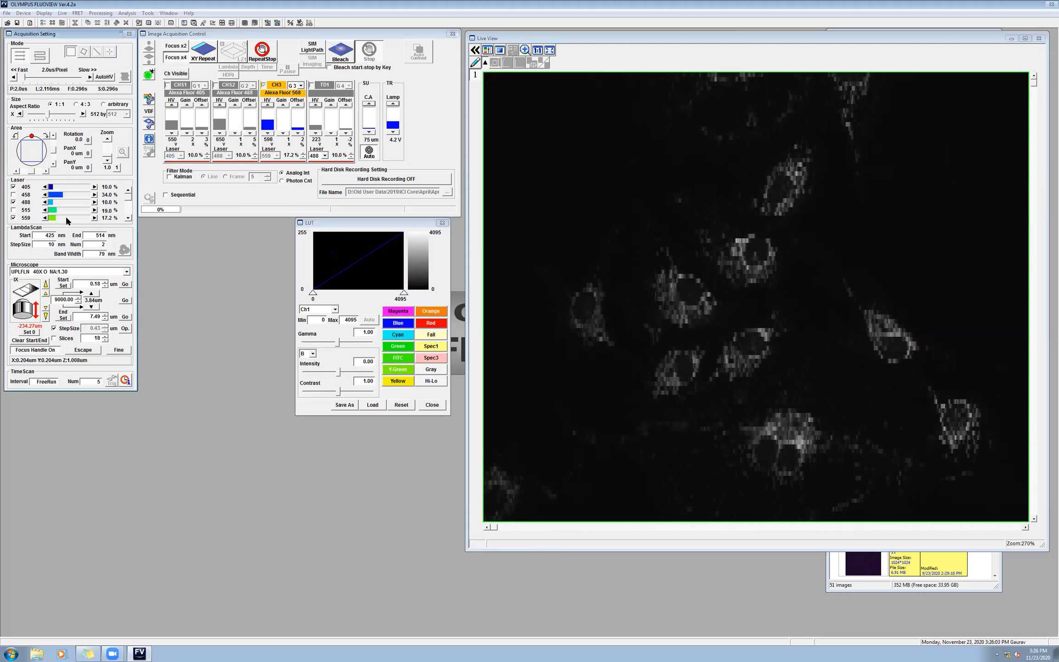
scroll(66, 218, "down", 5)
scroll(93, 218, "down", 1)
left_click(44, 218)
left_click(44, 218)
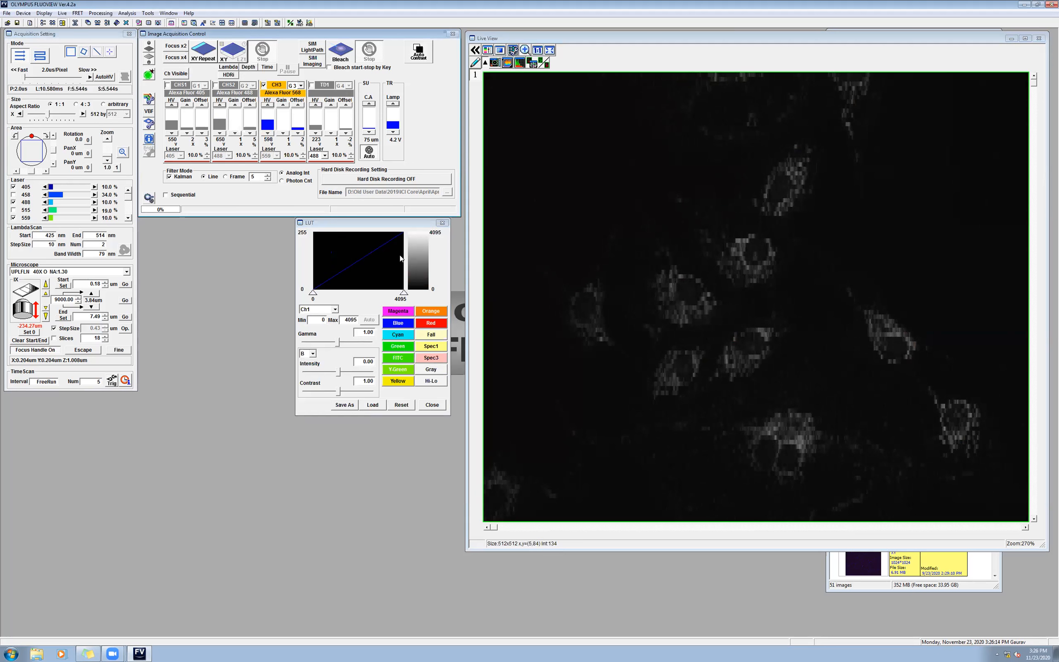
Display the CH3 image with the Hi-Lo lookup table at a maximum of 1563 and fit it to the Live View
left_click(418, 381)
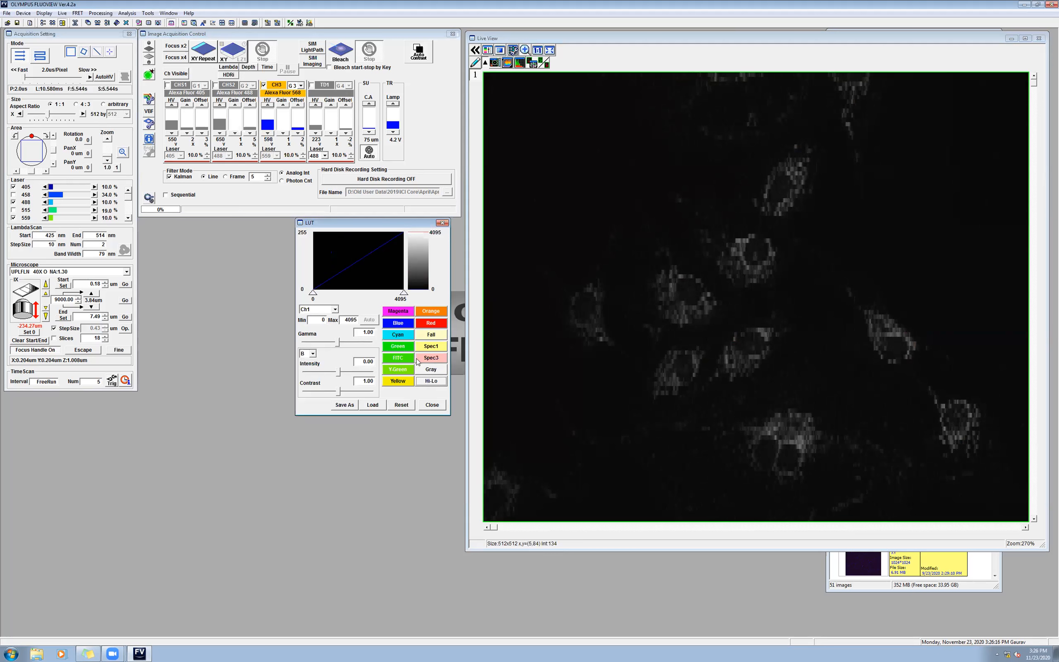
left_click_drag(400, 294, 349, 302)
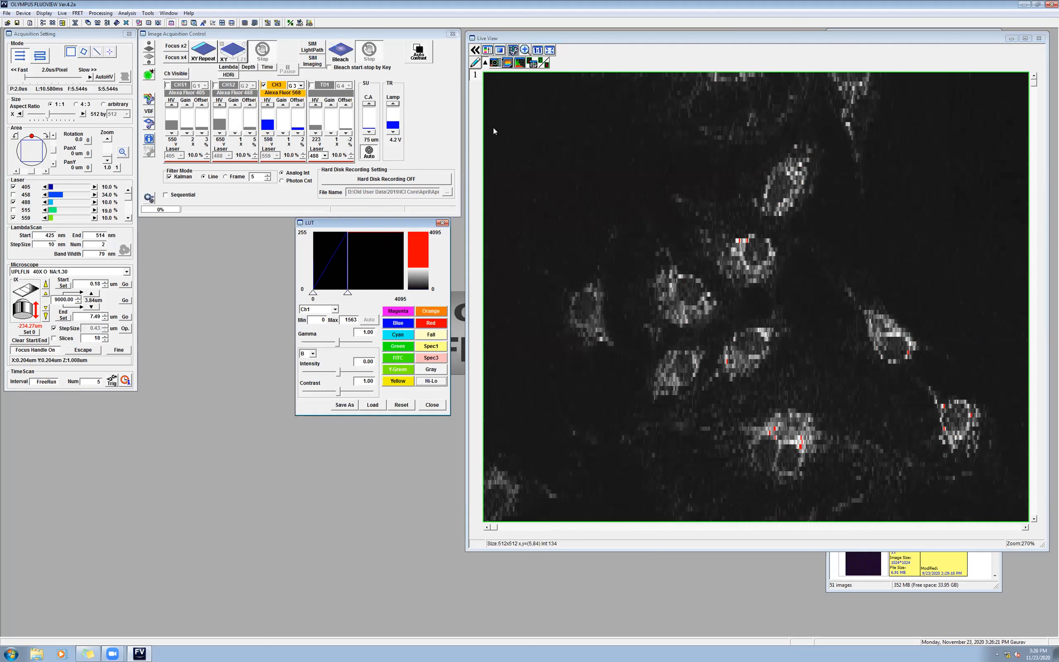
left_click(550, 50)
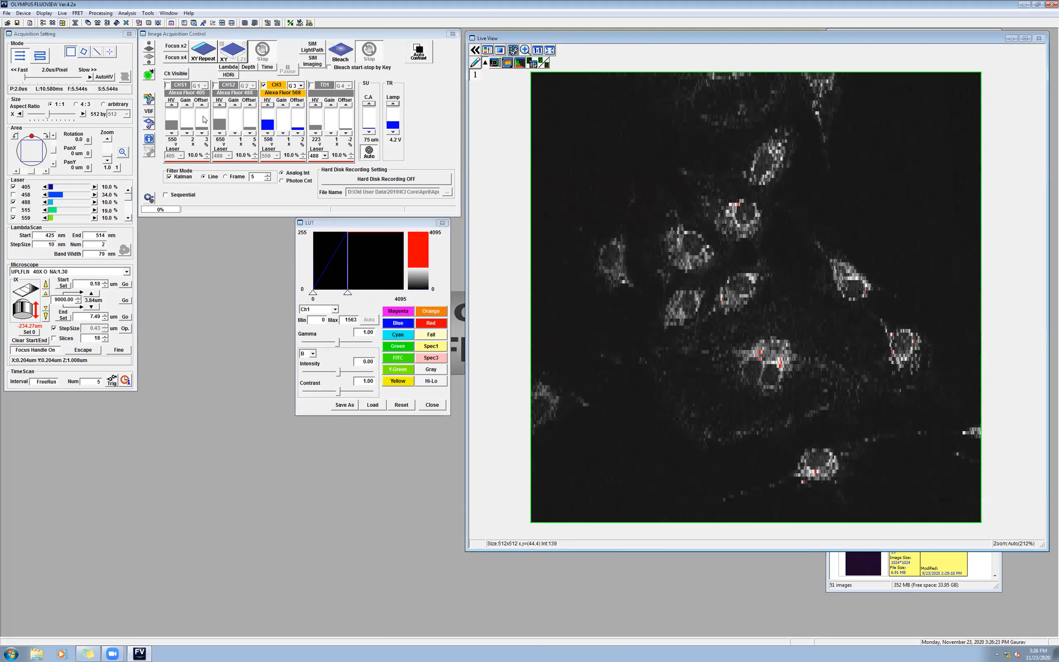
Preview CH3 with a Focus scan and acquire a full 512 by 512 frame with XY Repeat
left_click(171, 57)
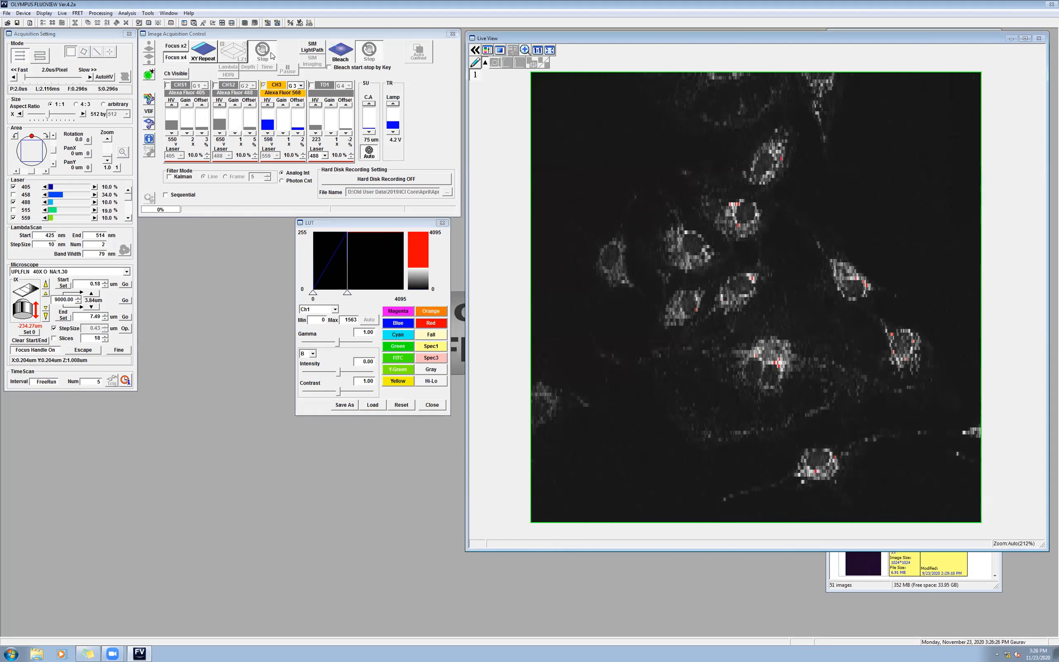
left_click(272, 55)
left_click(205, 52)
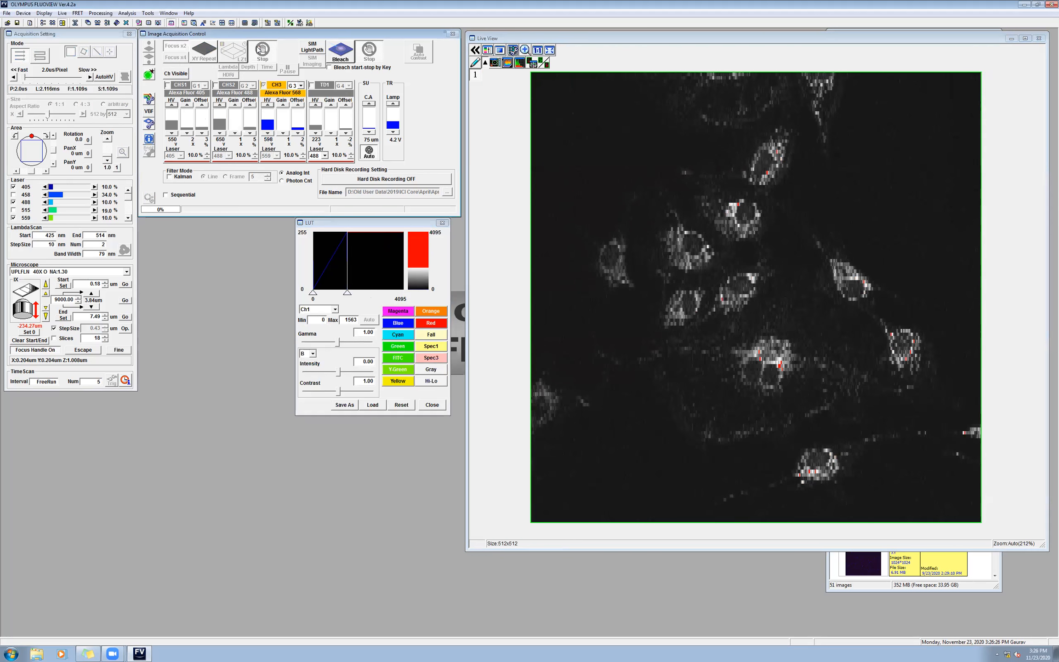
left_click(210, 53)
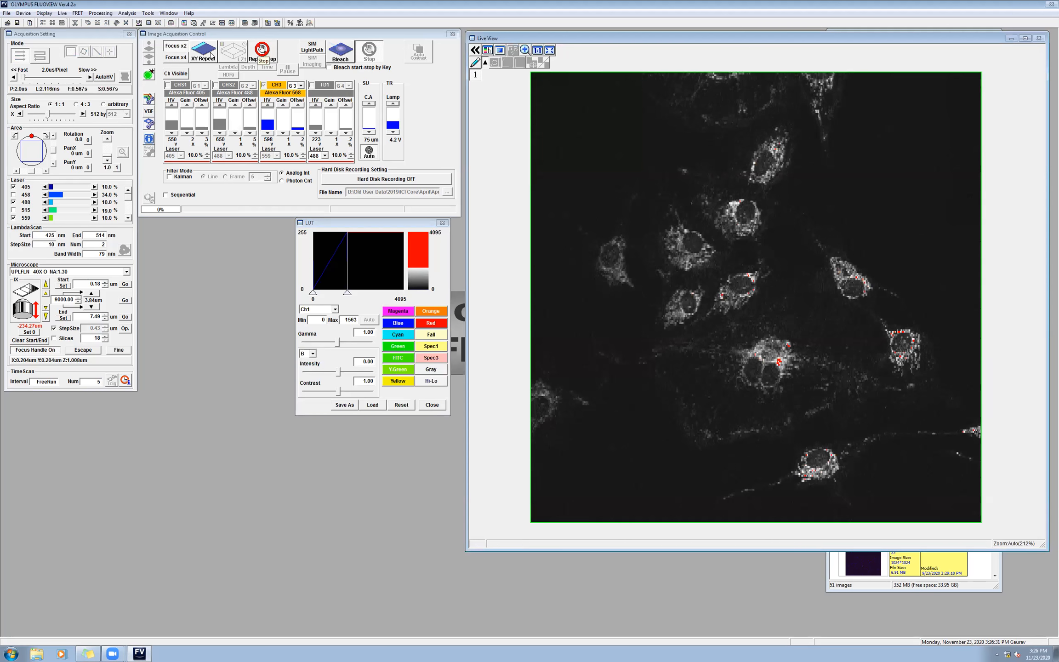
left_click(261, 50)
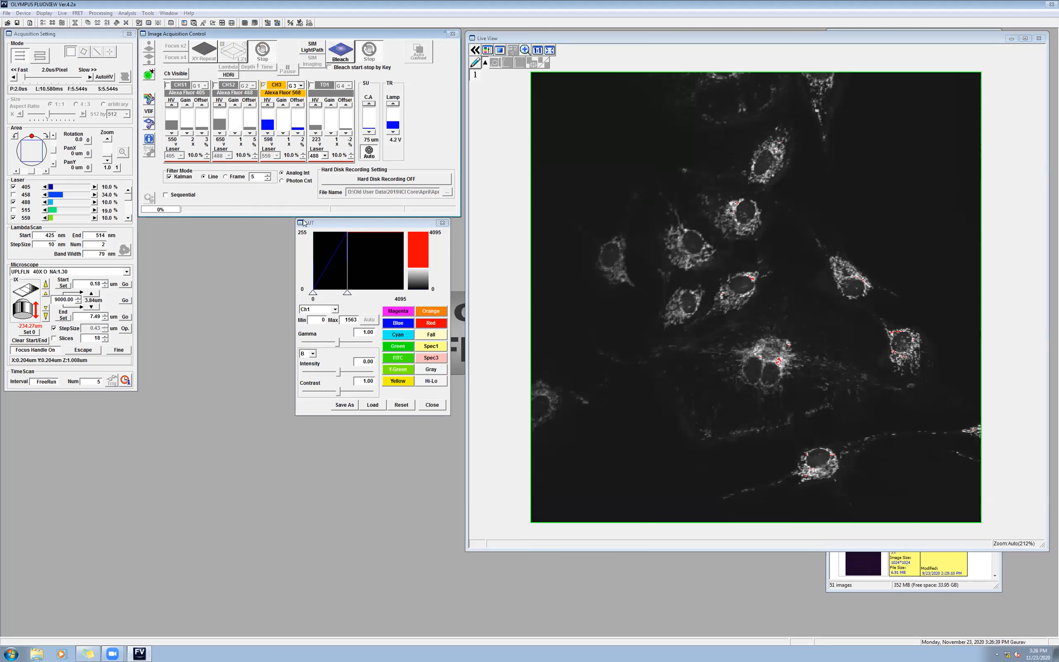
Set the CH3 lookup table to Gray with a maximum of 2121 and rescan a full frame with XY Repeat
mouse_move(348, 293)
left_mouse_down()
mouse_move(365, 285)
mouse_move(362, 294)
left_mouse_up()
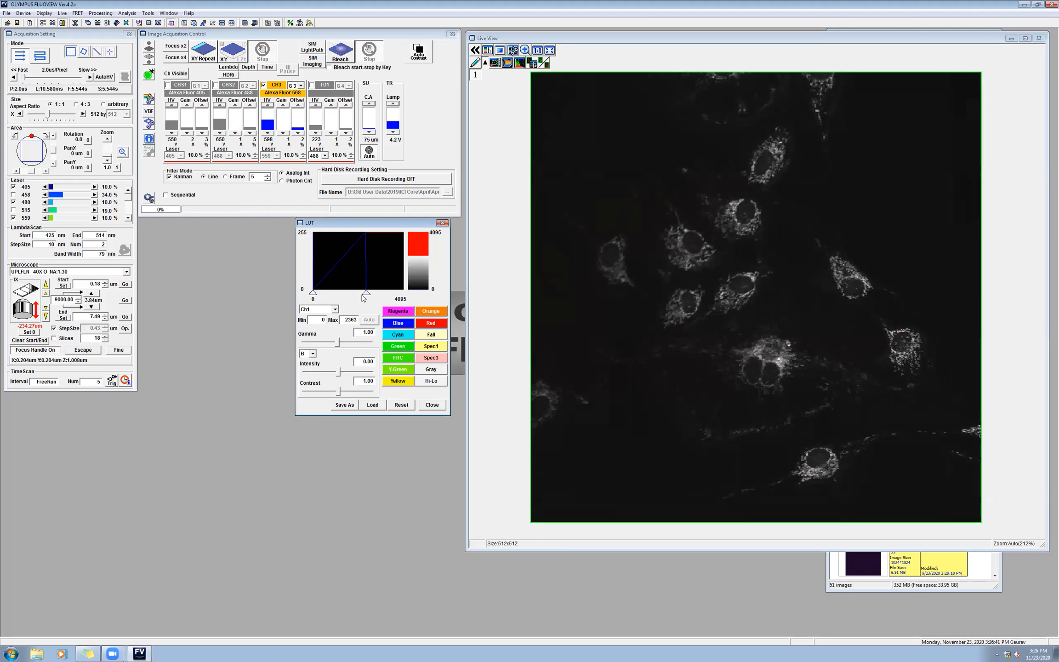
left_click(430, 370)
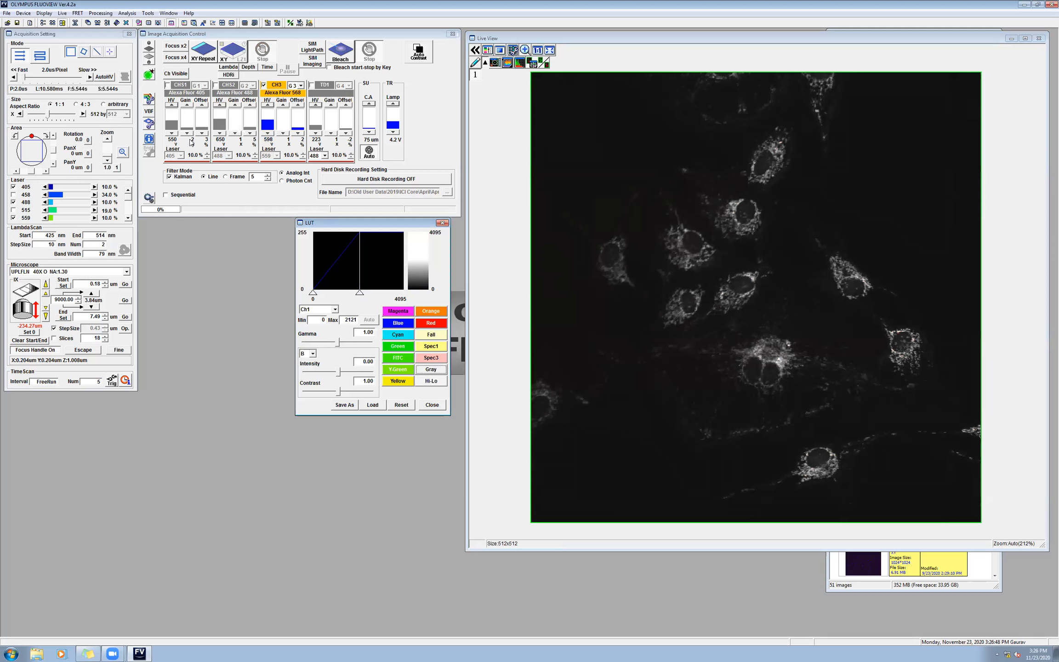
left_click(266, 194)
left_click(203, 54)
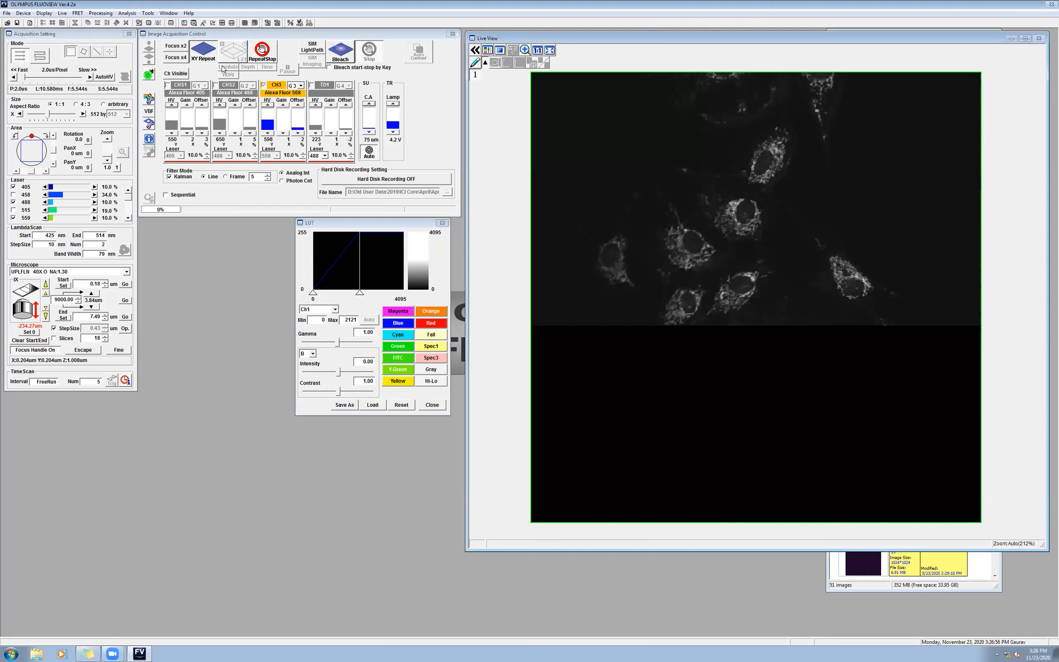
left_click(261, 51)
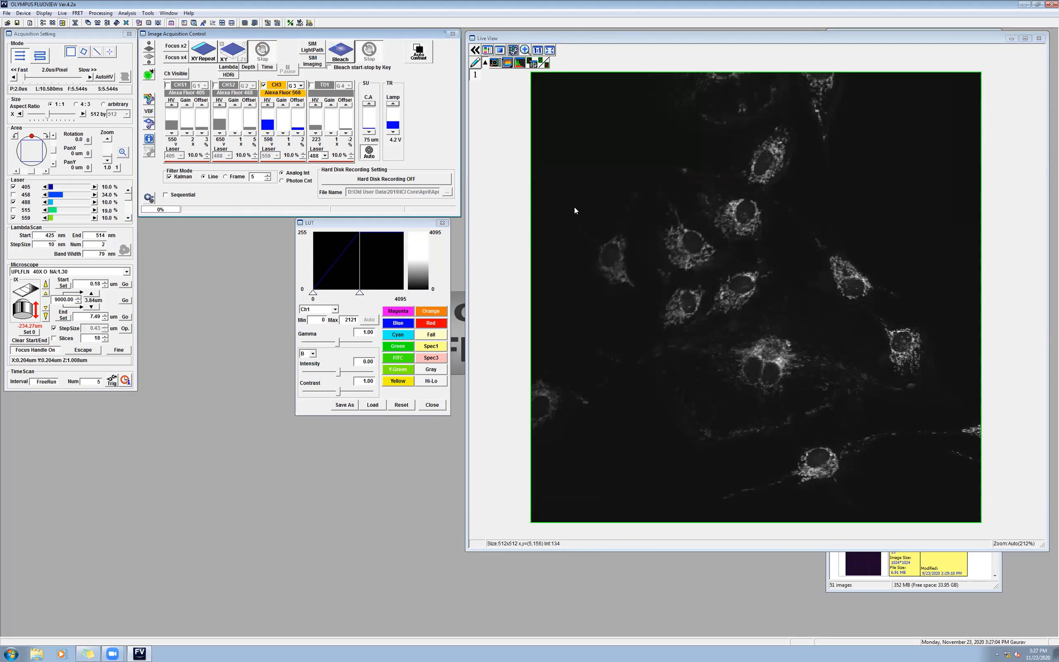
Raise the scan zoom to 1.8 and scan CH3 with XY Repeat, stopping after the frame
left_click(107, 139)
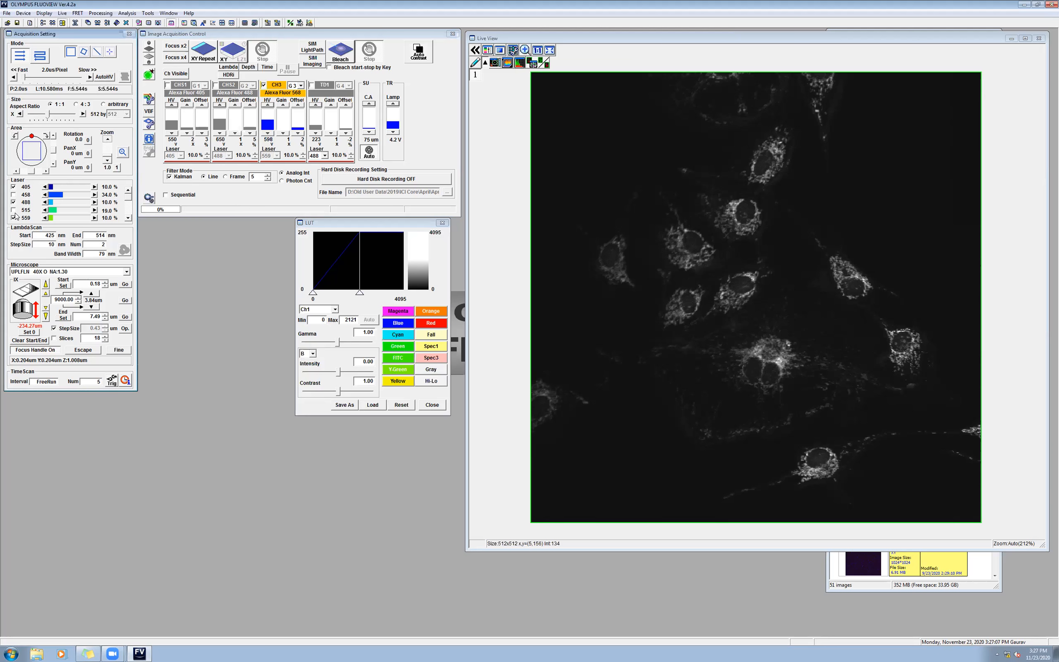
left_click(107, 138)
left_click(202, 52)
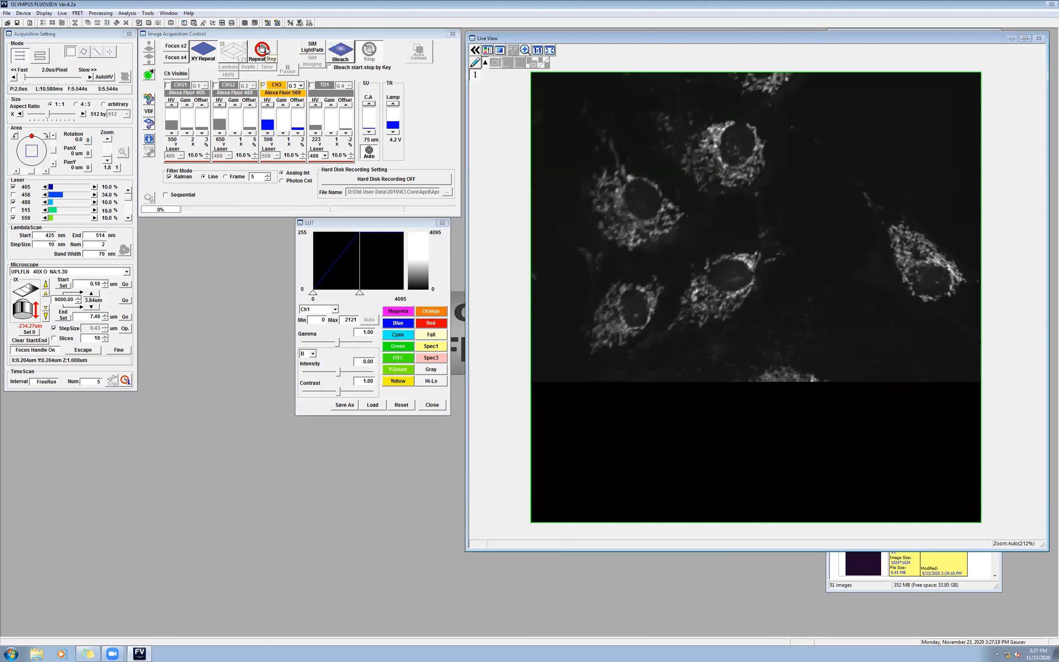
left_click(262, 49)
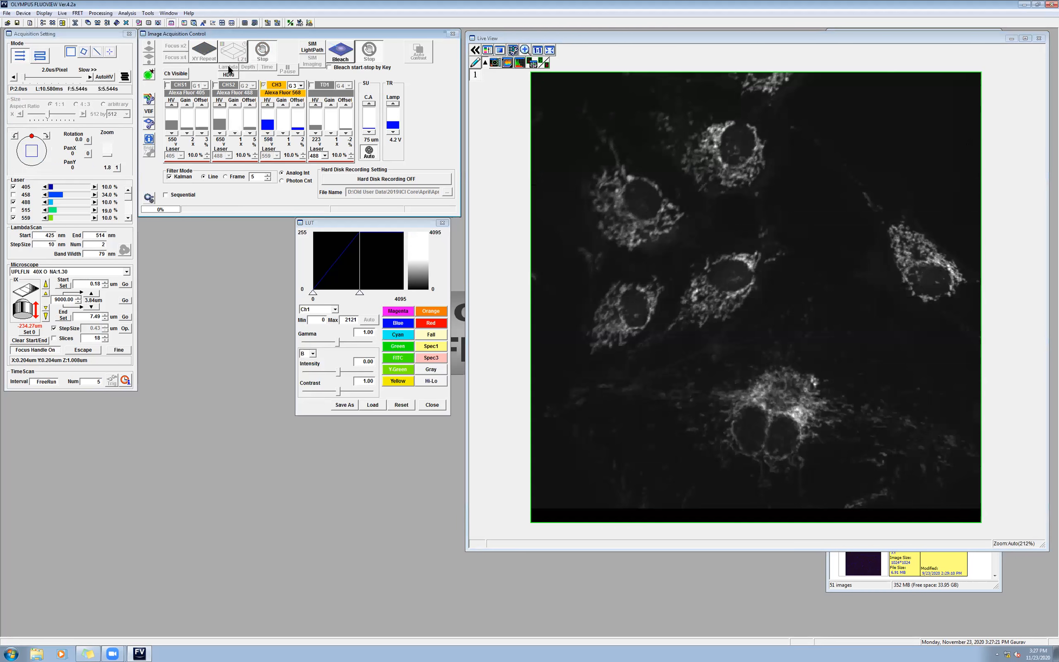
Shift the zoomed scan area to PanX -138 um and PanY -117 um and rescan it with XY Repeat
left_click_drag(29, 150, 31, 150)
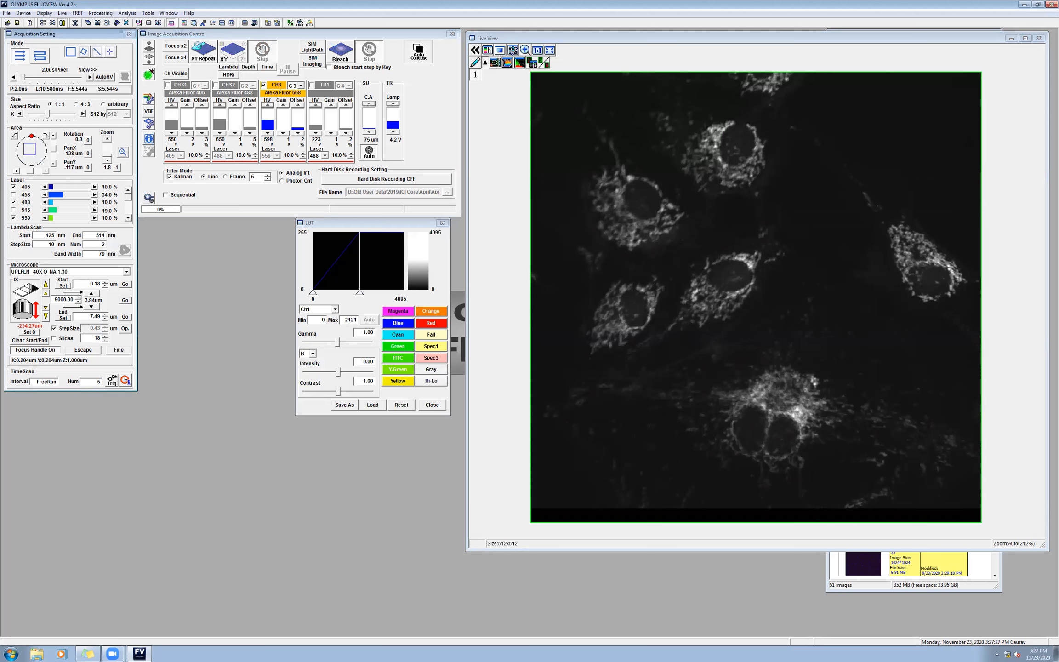
left_click(199, 48)
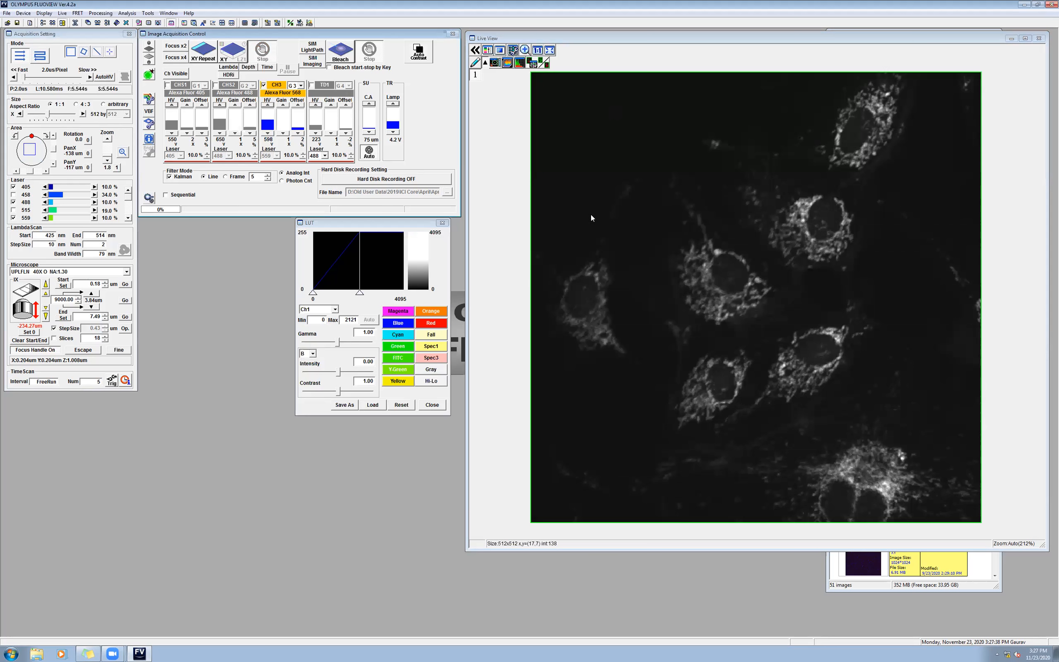
Magnify the lower cells of the panned CH3 image in the Live View to 538%
left_click(526, 50)
left_click(676, 249)
left_click_drag(658, 231, 864, 434)
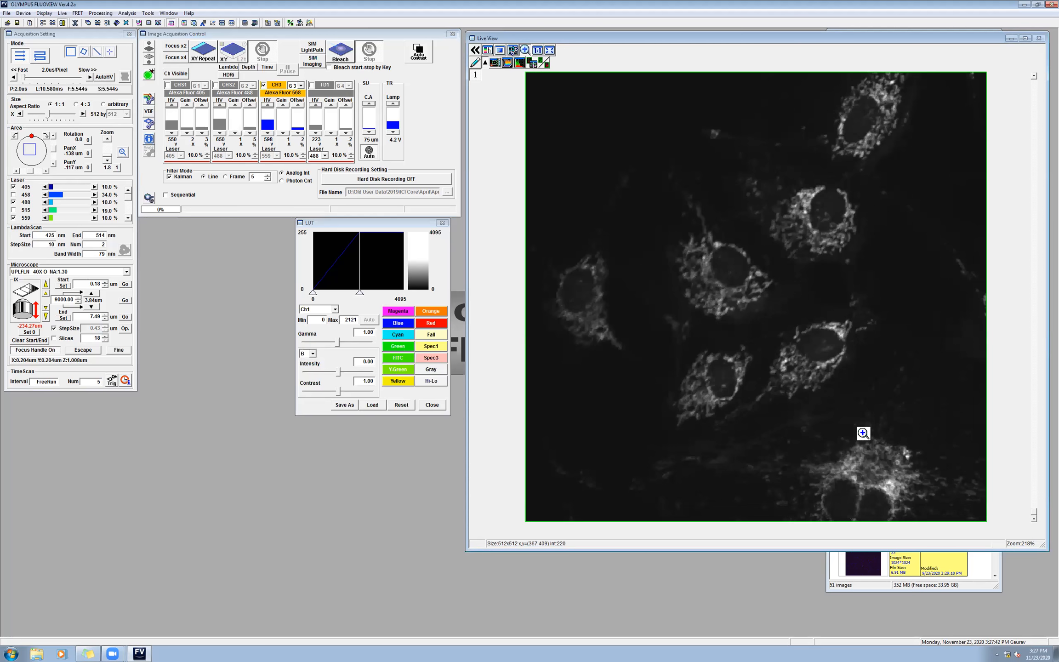
left_click_drag(687, 353, 771, 439)
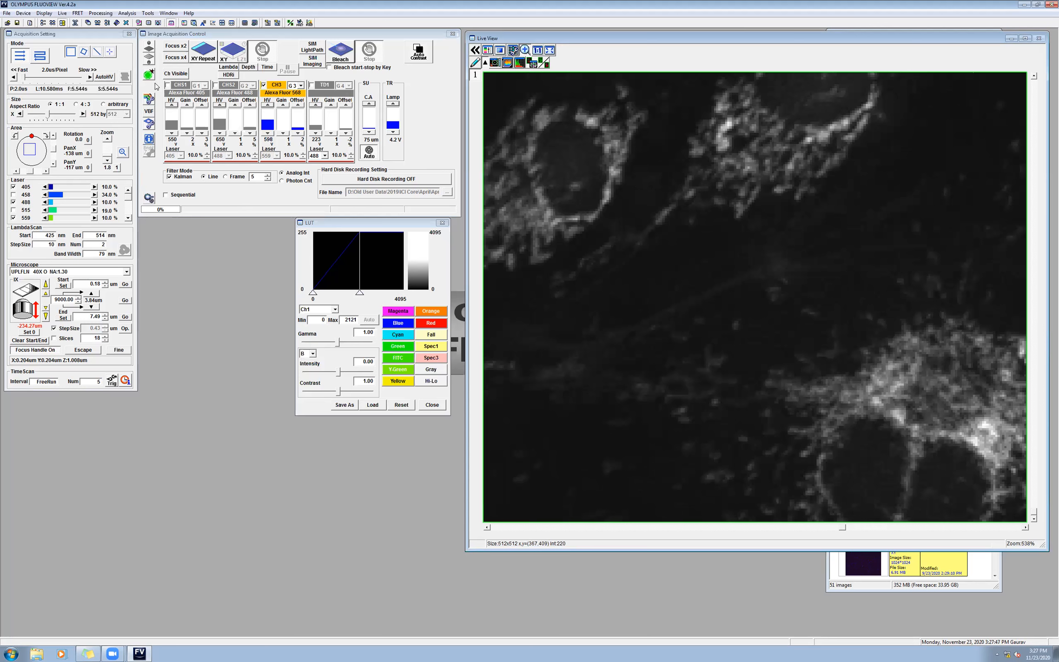
Set the scan size to 1024 by 1024 pixels and scan one full CH3 frame
left_click_drag(48, 115, 62, 116)
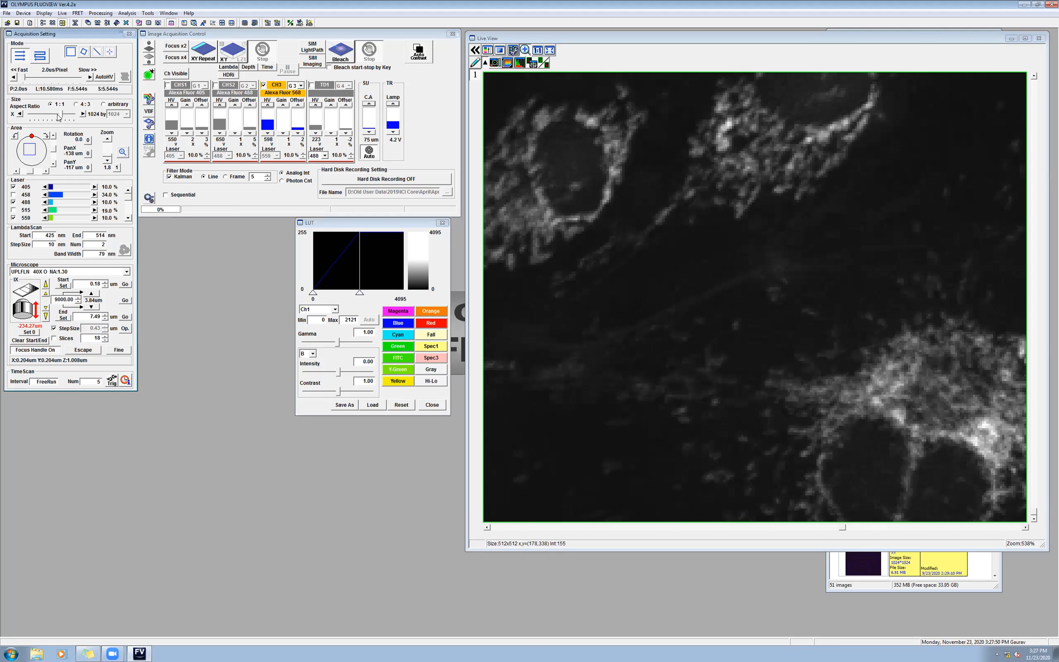
left_click(229, 59)
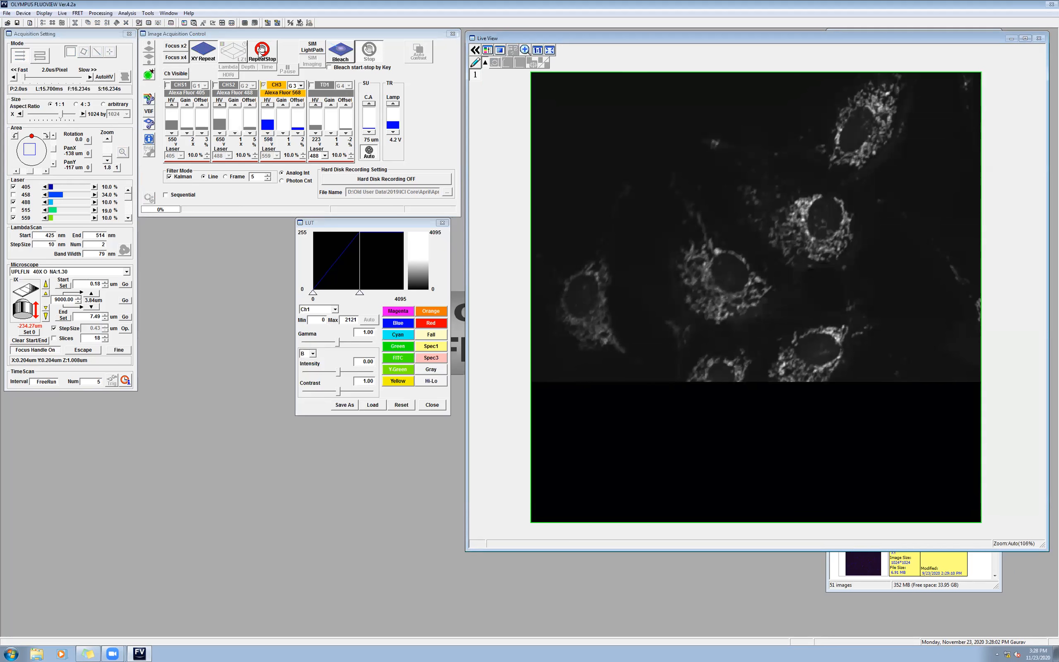
left_click(262, 56)
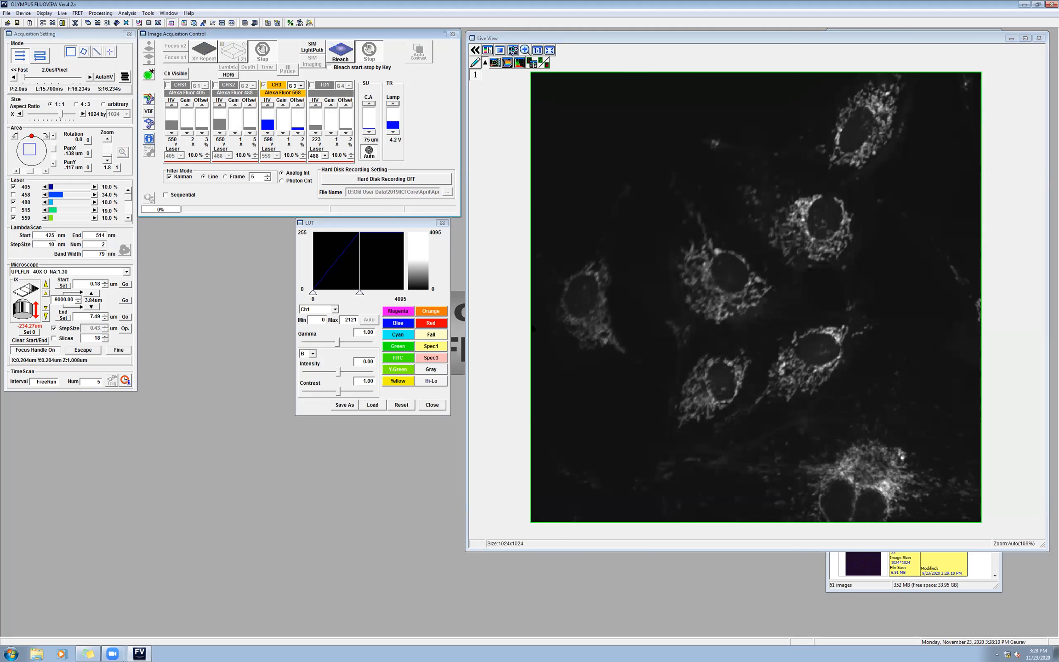
Magnify the central cells of the 1024 by 1024 CH3 image to 255% and fit the image back to the window
left_click(527, 51)
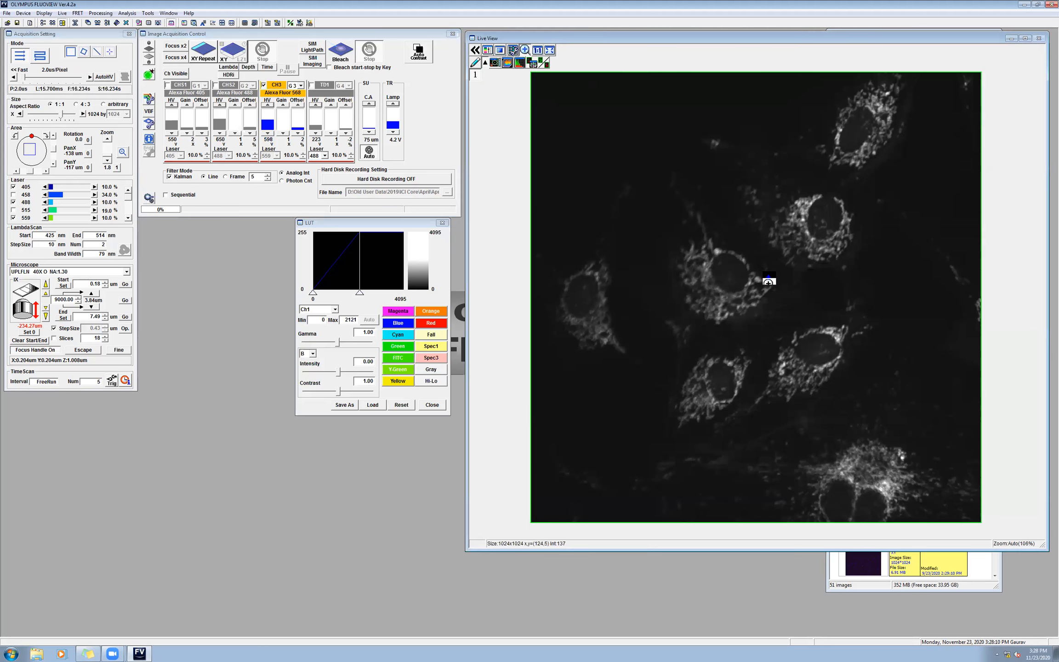
left_click_drag(666, 233, 838, 372)
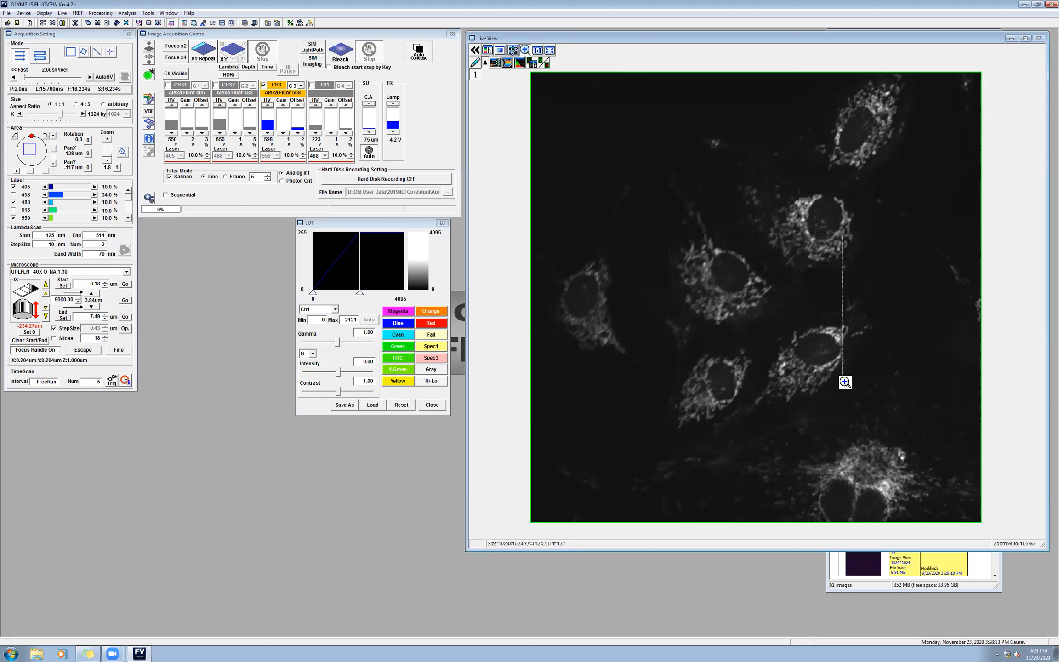
left_click(794, 363)
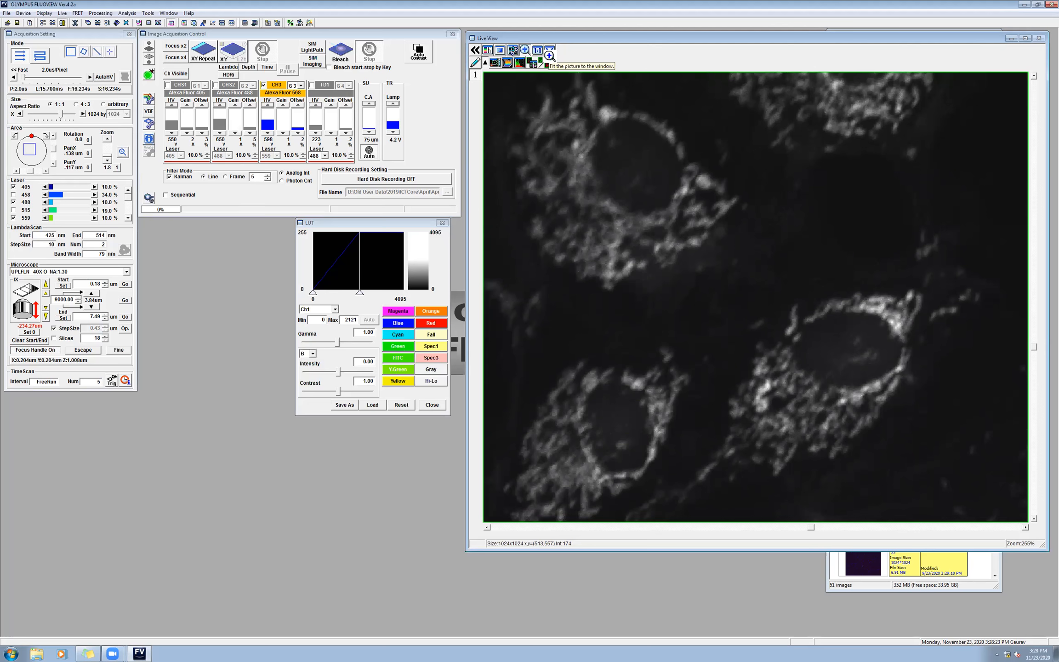
left_click(550, 55)
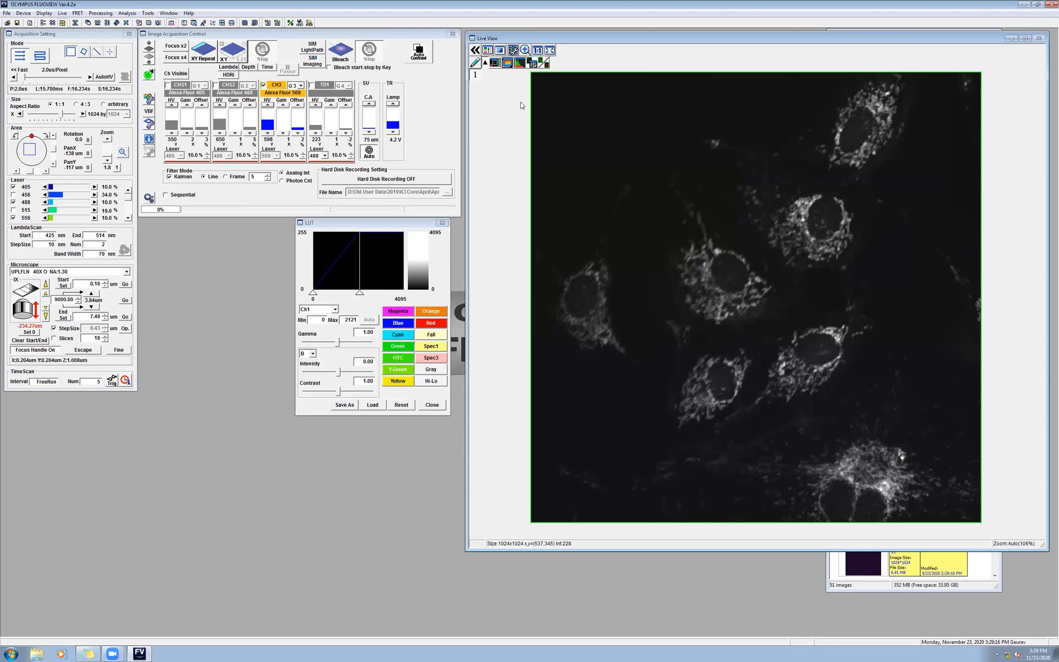
Enable the CHS1 (Alexa Fluor 405) and CHS2 (Alexa Fluor 488) channels alongside CH3
left_click(172, 87)
left_click(216, 86)
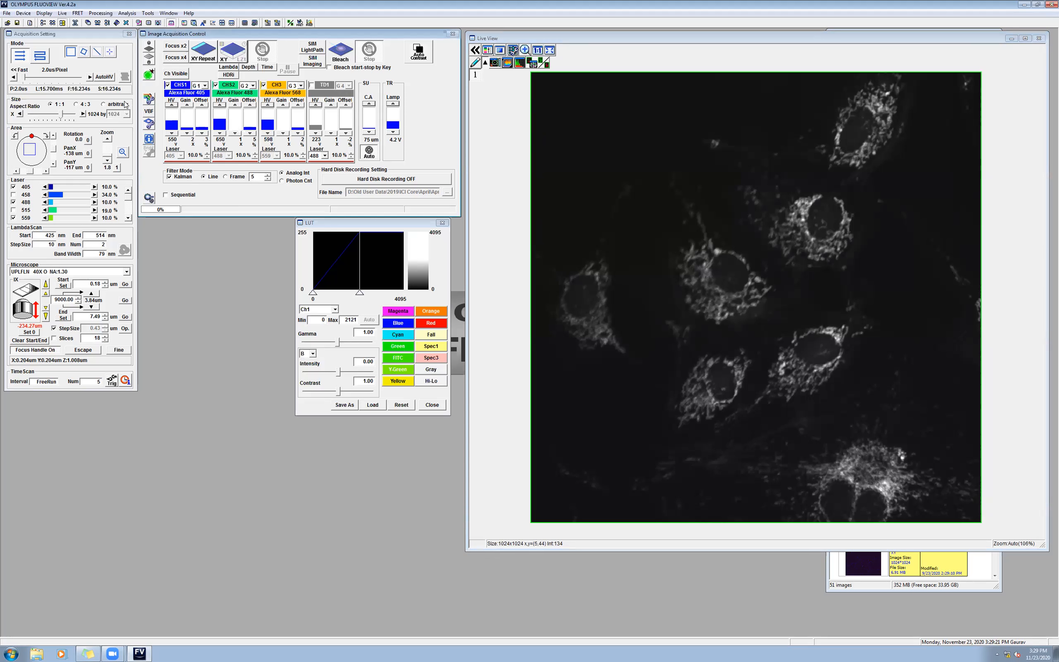
left_click(167, 85)
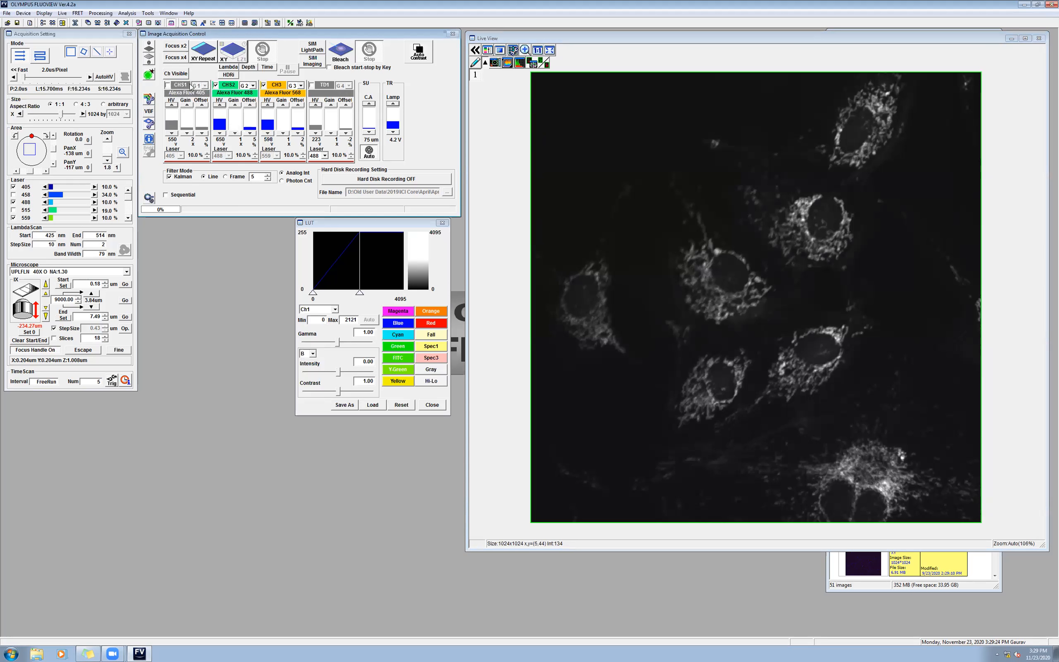
left_click(215, 86)
left_click(167, 86)
left_click(216, 85)
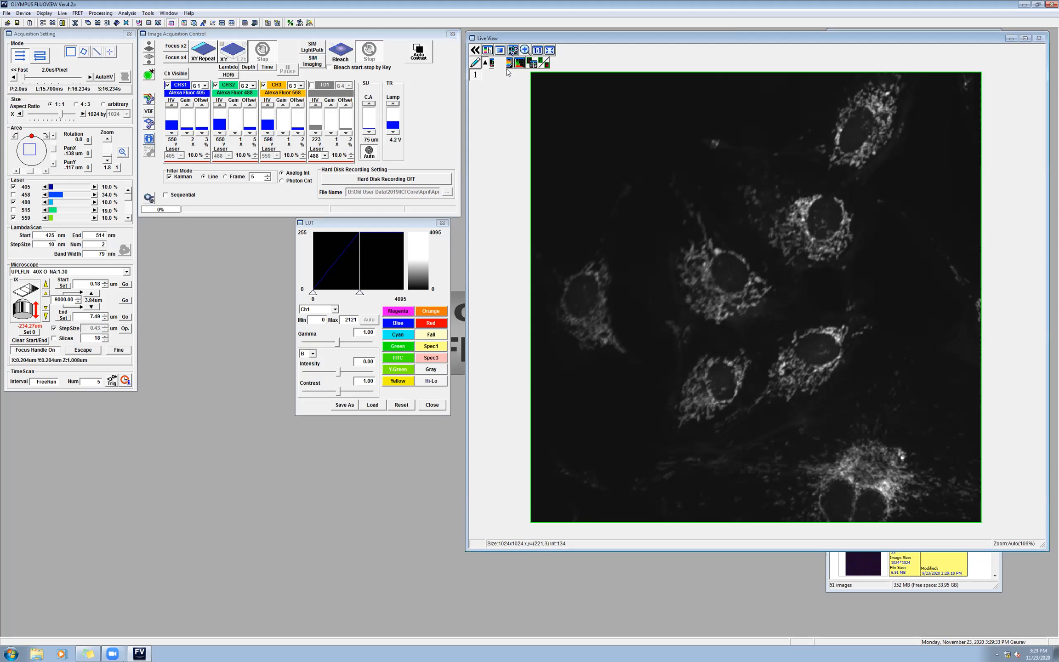
Set the Live View to the tiled display and start an XY Repeat scan of the three channels
mouse_move(499, 53)
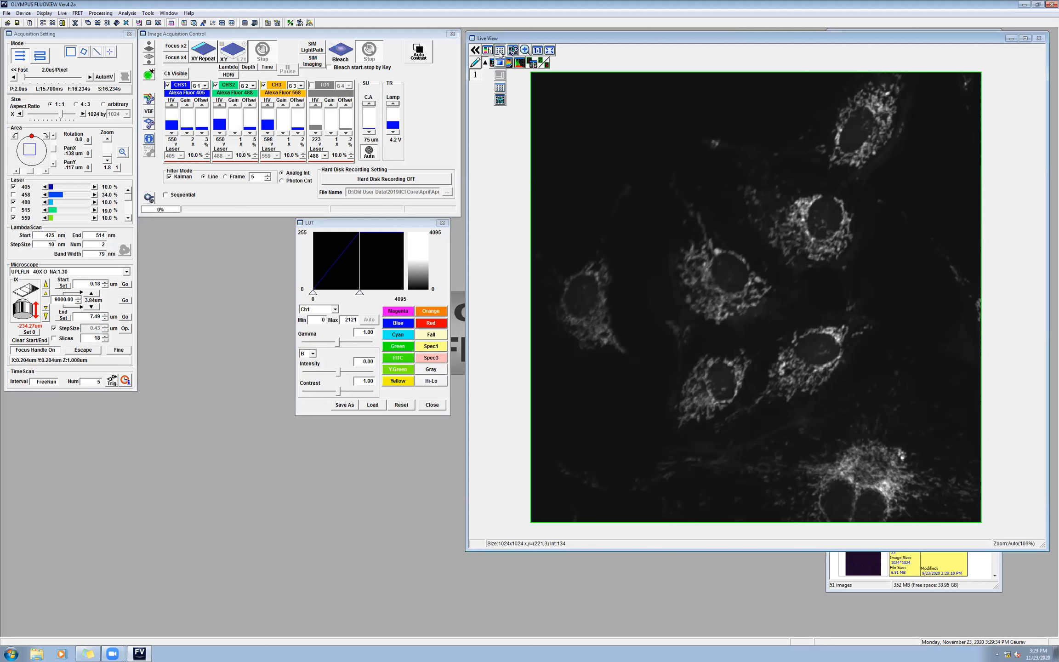
left_click(503, 90)
left_click(500, 63)
left_click(500, 87)
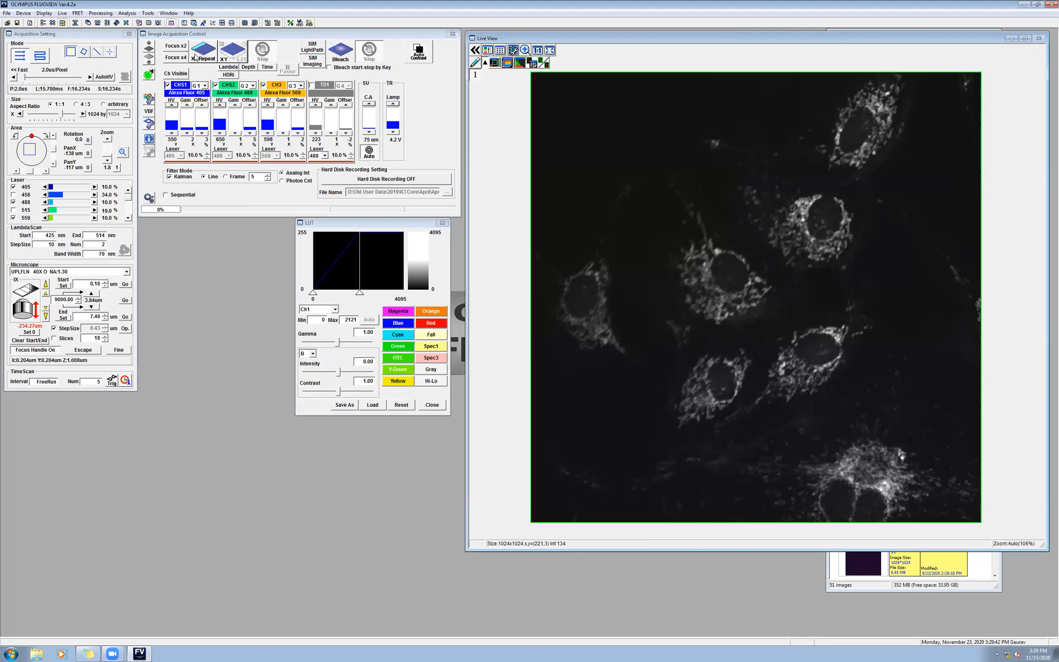
left_click(196, 58)
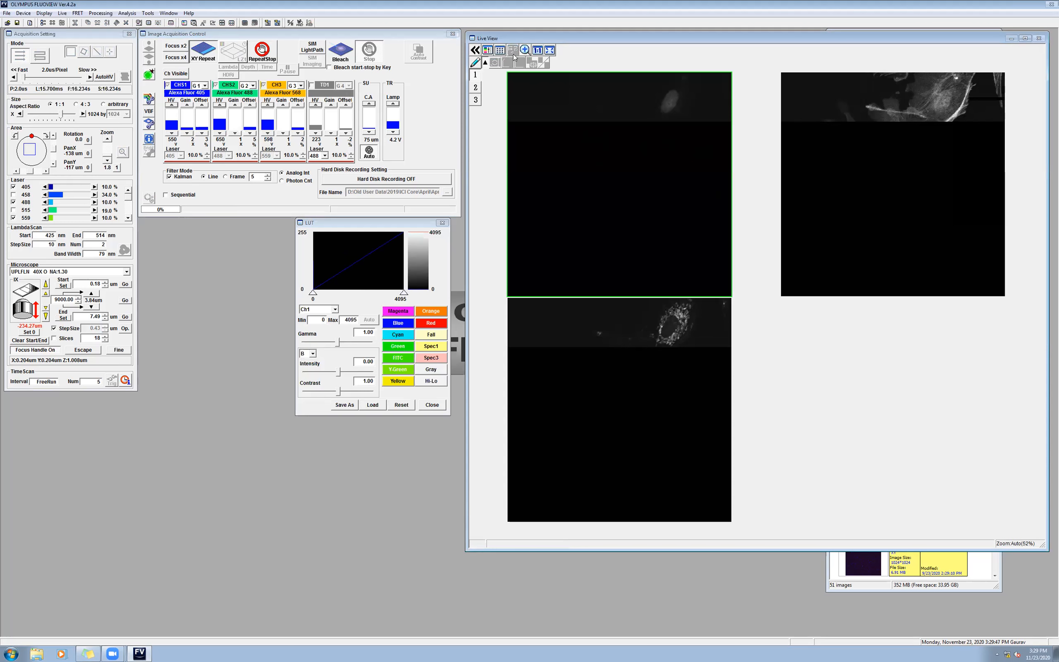
View the running scan as a single merged image and return the Live View to the tiled channel display
left_click(503, 64)
left_click(500, 63)
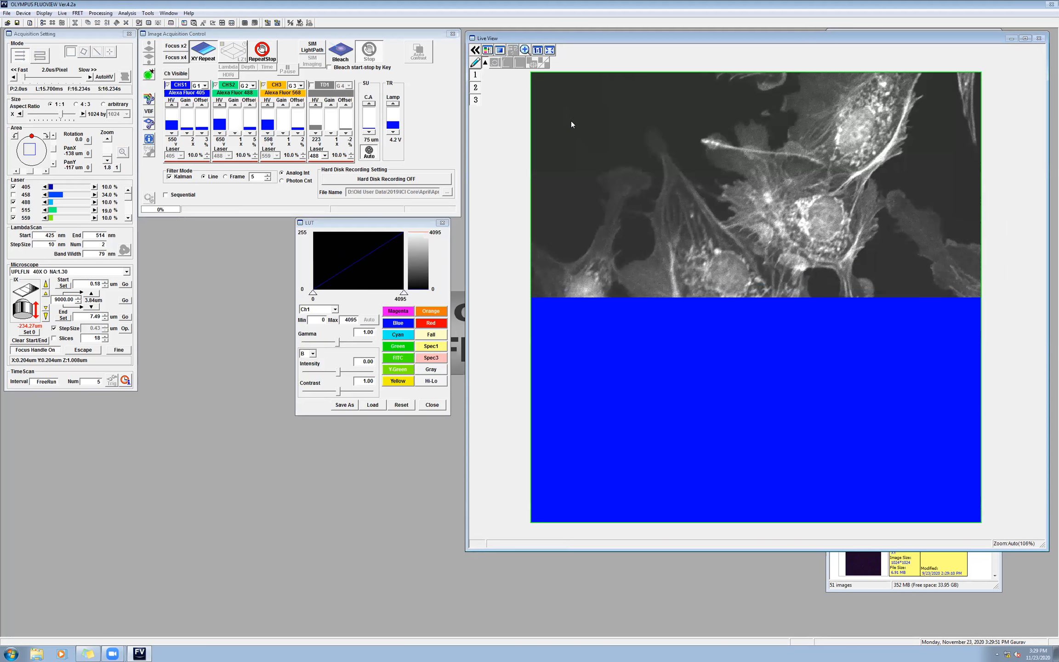
left_click(500, 50)
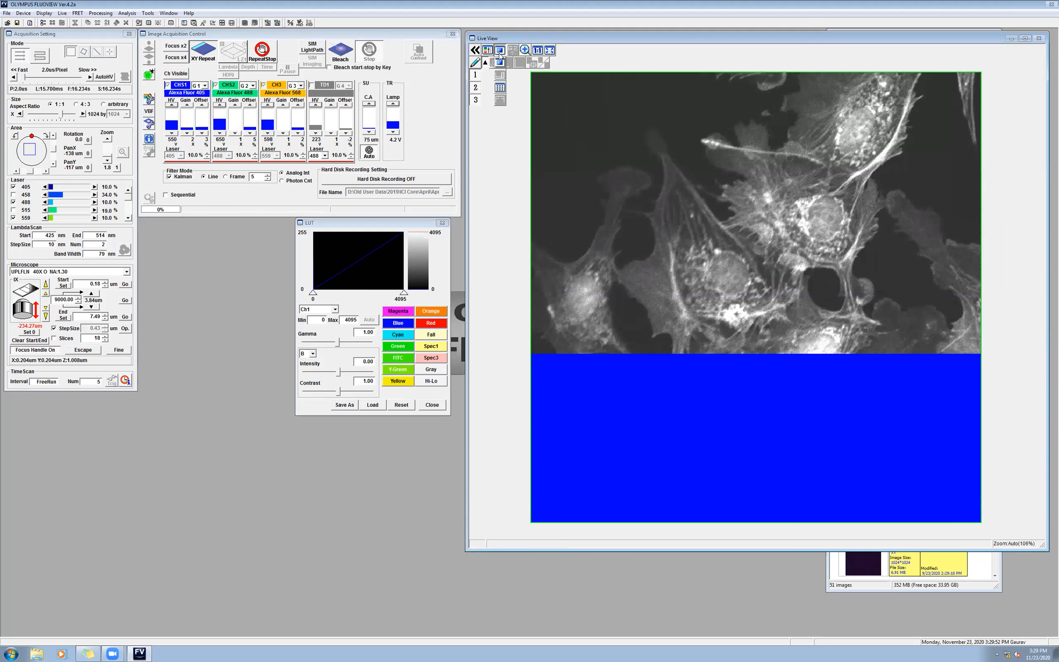
left_click(501, 87)
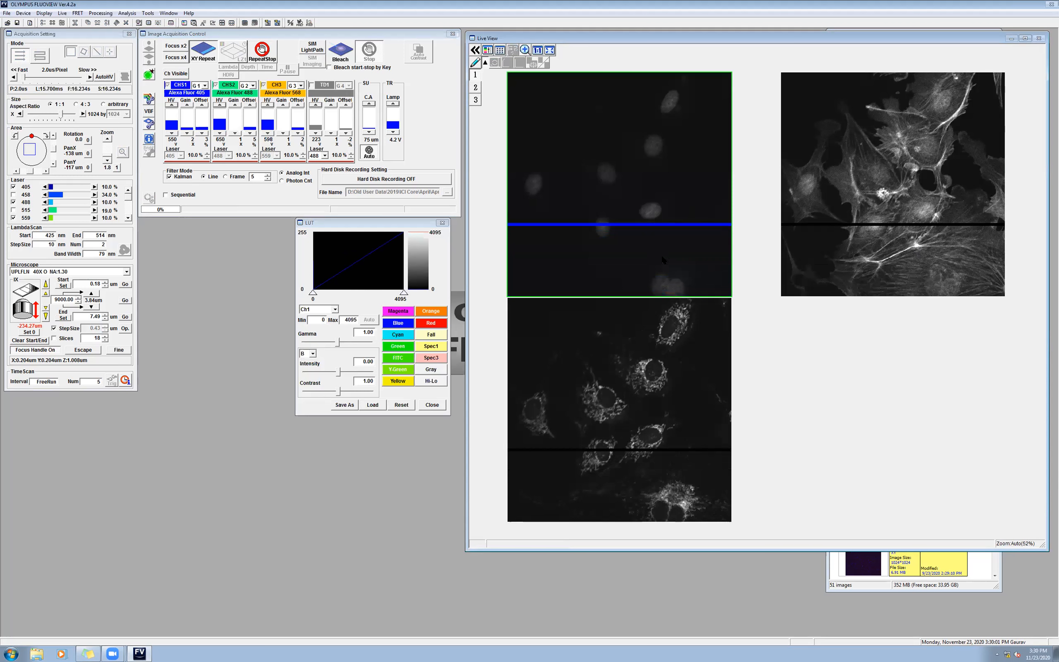
Stop the three-channel scan, restart it with XY Repeat and stop it after one complete frame
left_click(263, 59)
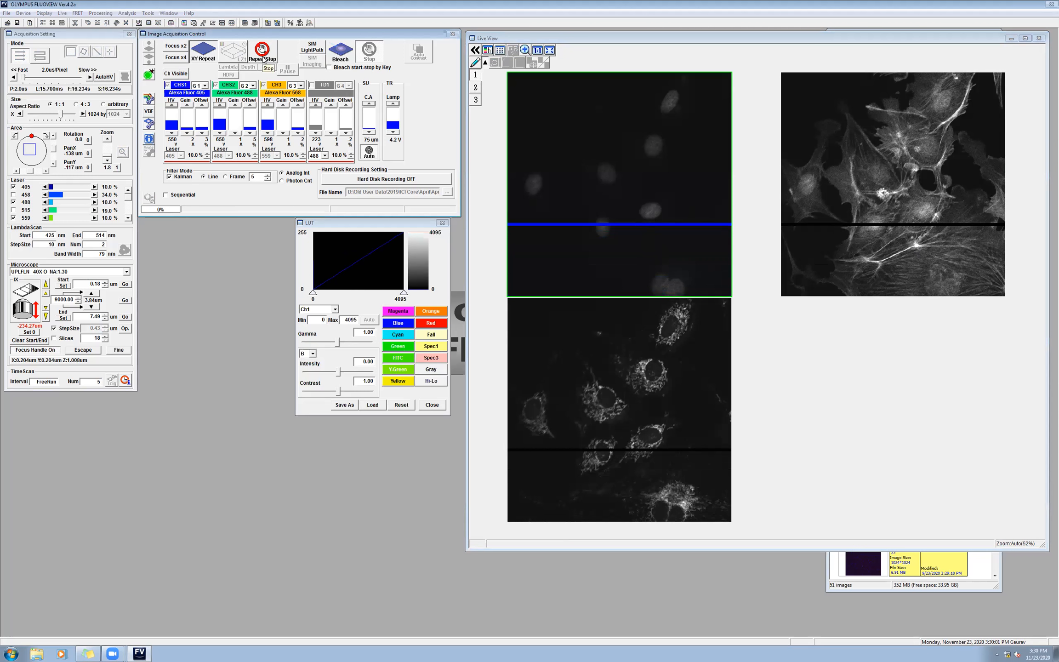
left_click(203, 51)
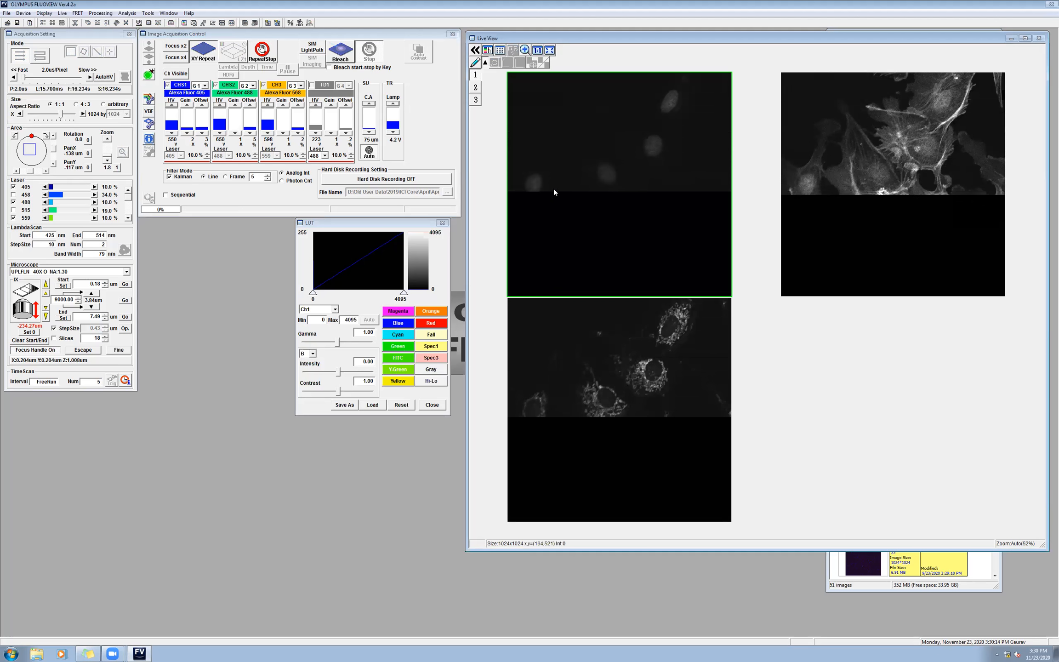
left_click(267, 58)
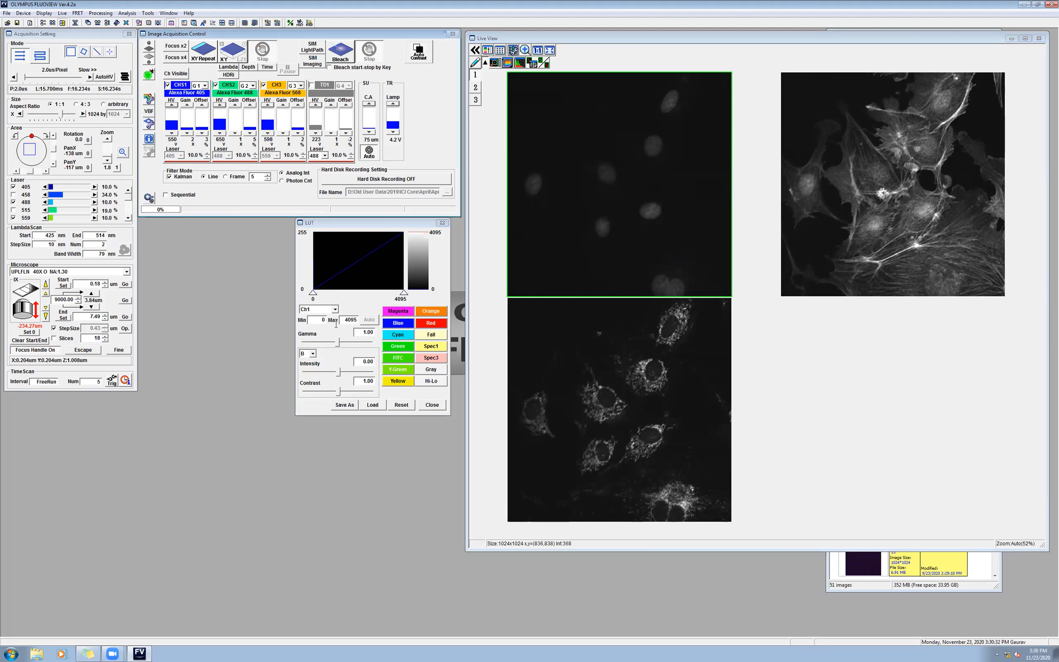
Set the lookup table colour of Ch2 to green and of Ch3 to Magenta
left_click(335, 310)
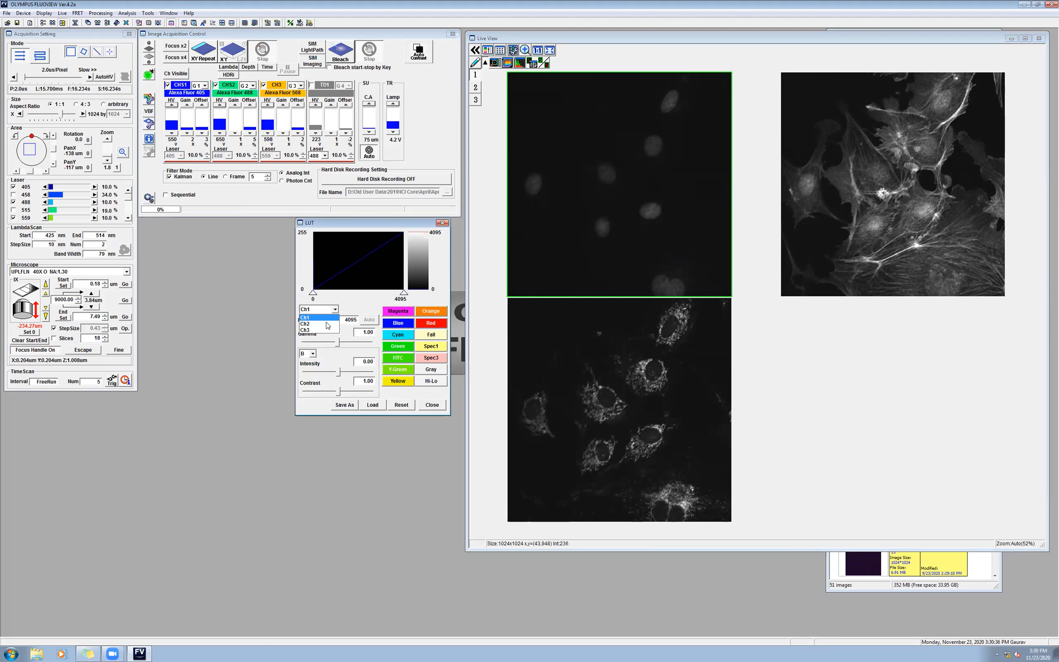
left_click(324, 323)
left_click(395, 360)
left_click(335, 310)
left_click(322, 330)
left_click(390, 313)
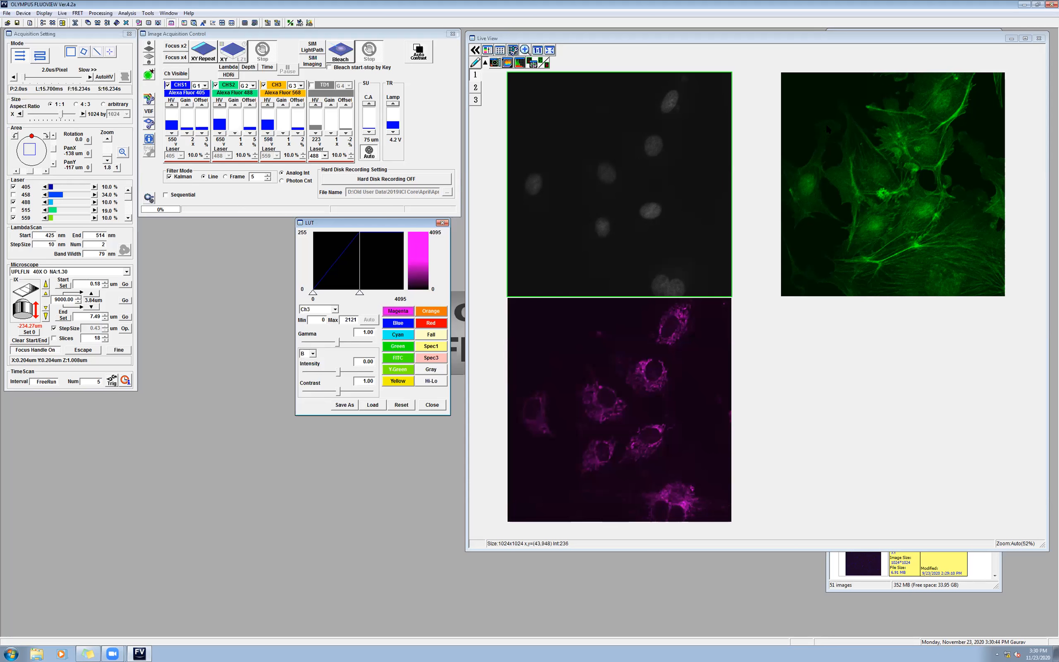
Overlay channels 2 and 3 on the channel 1 image in the Live View and return that panel to channel 1 alone
left_click(839, 151)
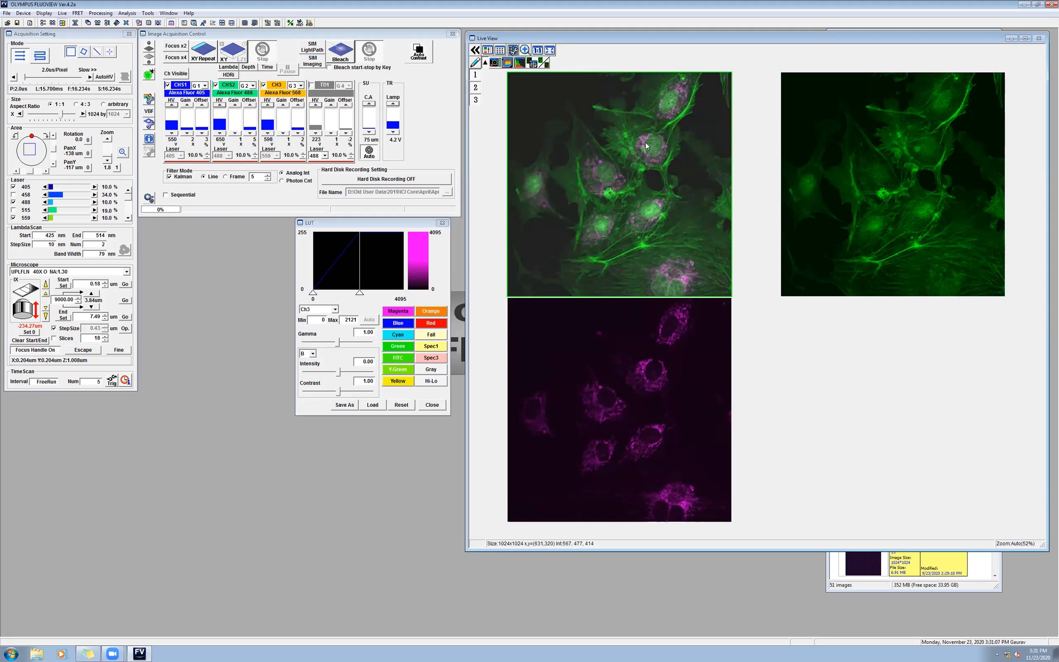
left_click(862, 207)
left_click(476, 101)
left_click(476, 100)
left_click(475, 101)
left_click(475, 100)
left_click(475, 91)
left_click(475, 91)
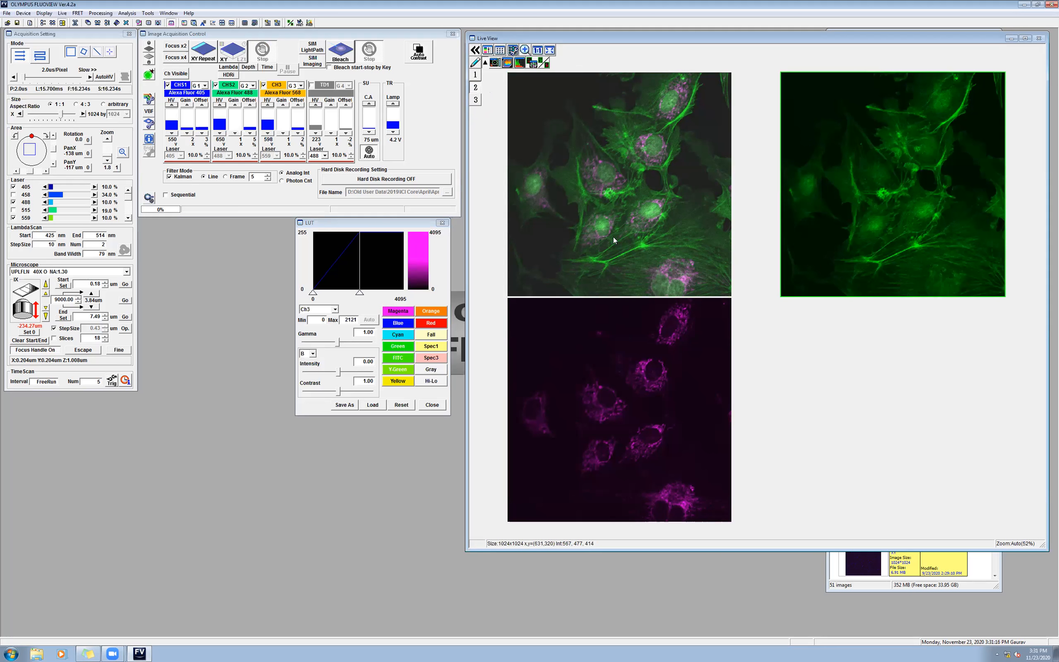
left_click(476, 100)
left_click(478, 90)
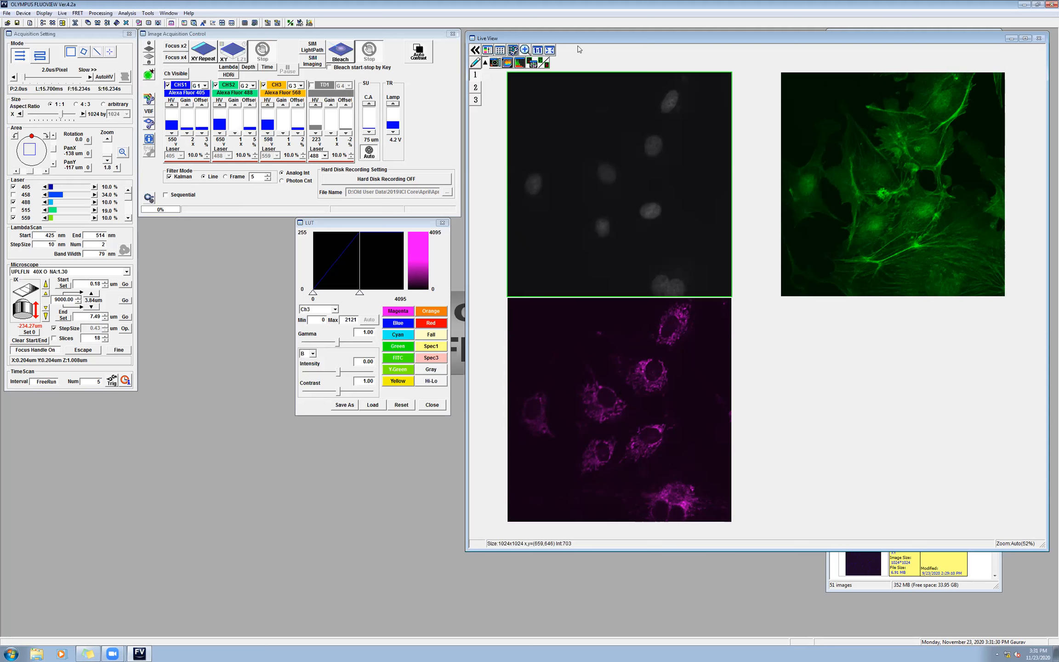
mouse_move(650, 205)
left_mouse_down()
mouse_move(643, 216)
mouse_move(688, 159)
mouse_move(782, 136)
mouse_move(847, 197)
mouse_move(851, 187)
mouse_move(838, 198)
left_mouse_up()
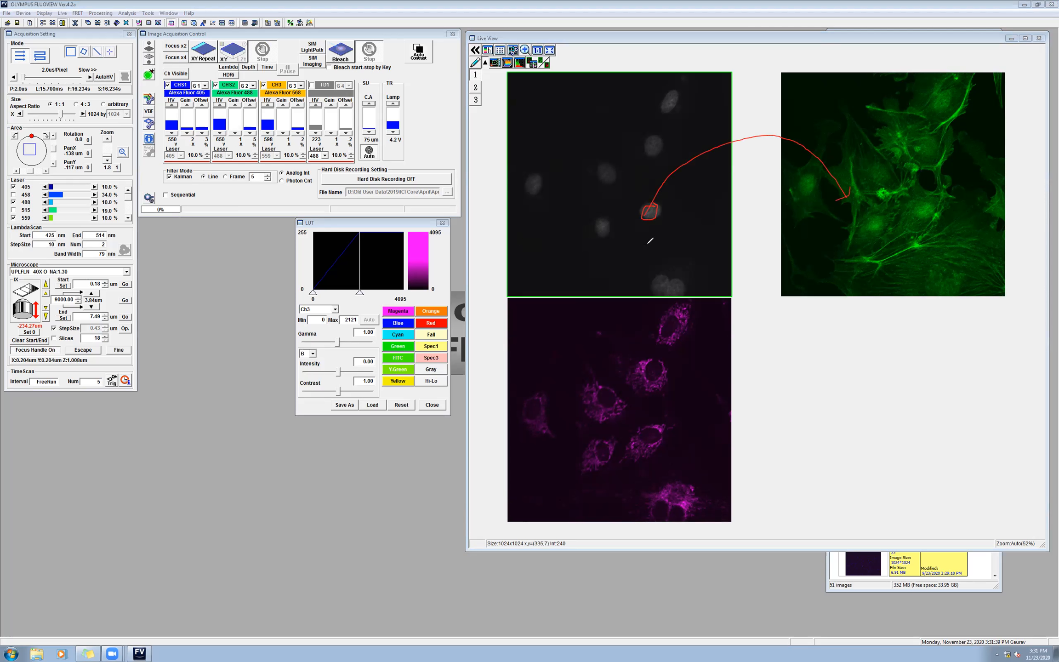
left_click(622, 128)
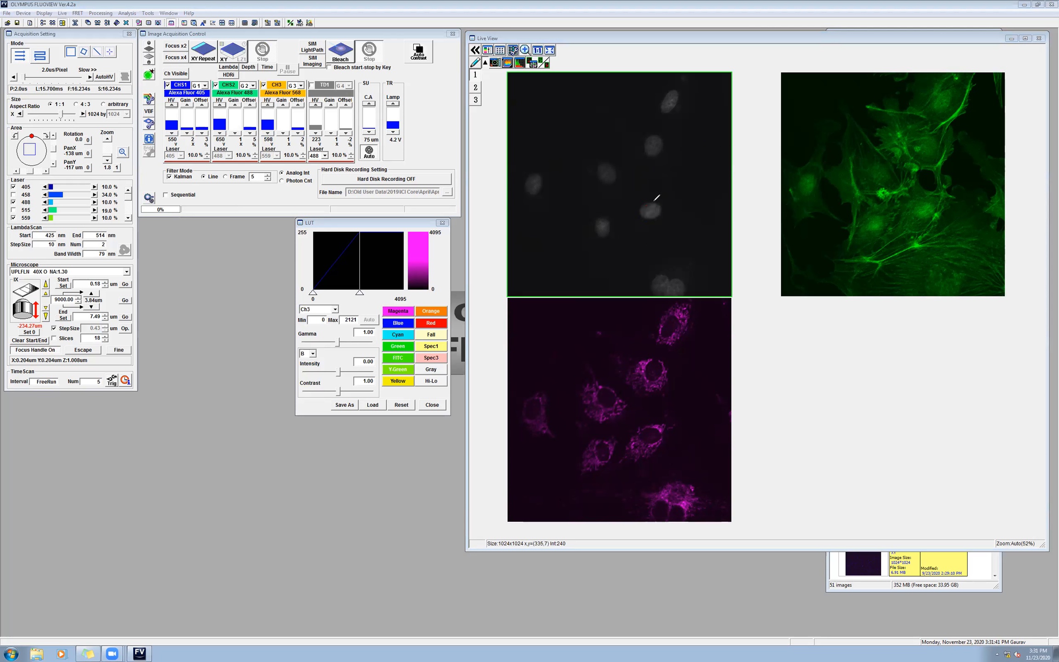
mouse_move(648, 203)
left_mouse_down()
mouse_move(754, 147)
mouse_move(808, 145)
mouse_move(950, 180)
left_mouse_up()
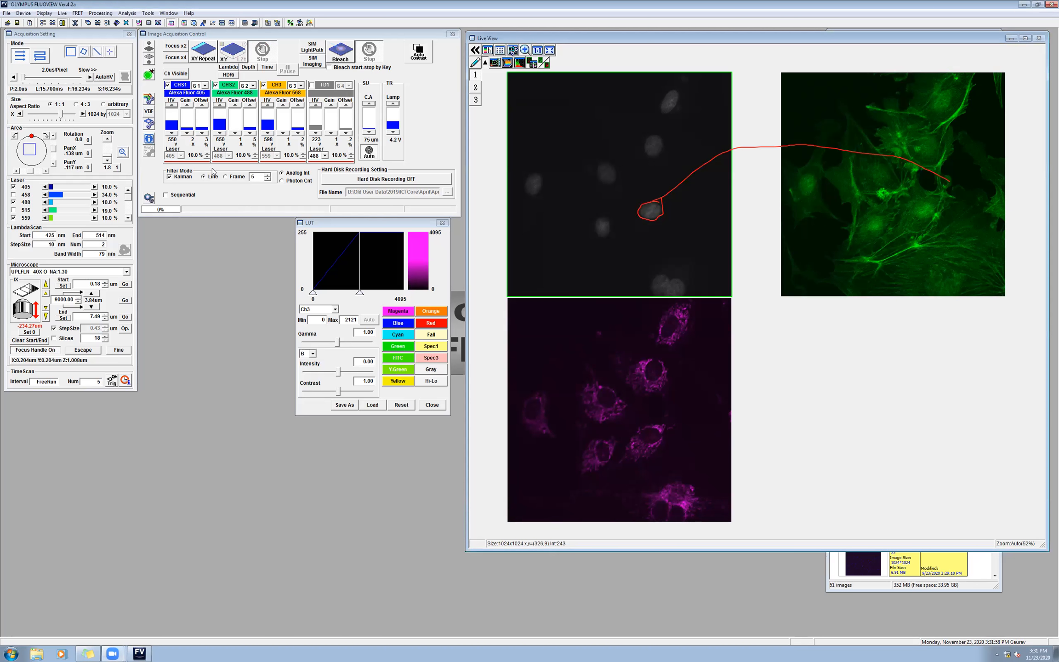
Turn on Sequential line scanning for the three channels and turn off Kalman averaging
left_click(183, 196)
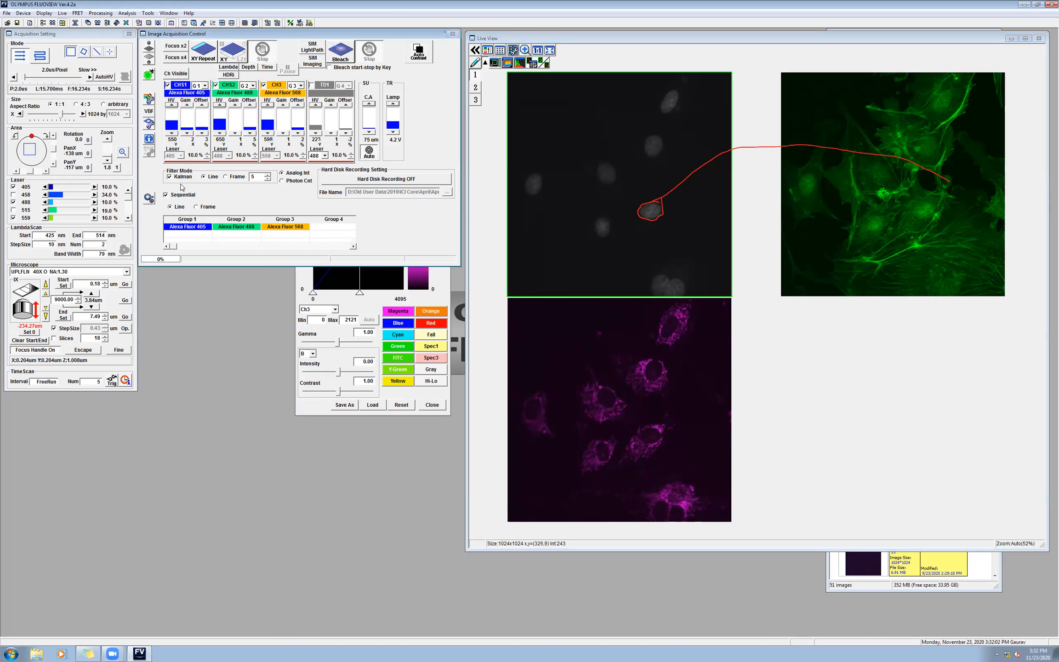
left_click(169, 177)
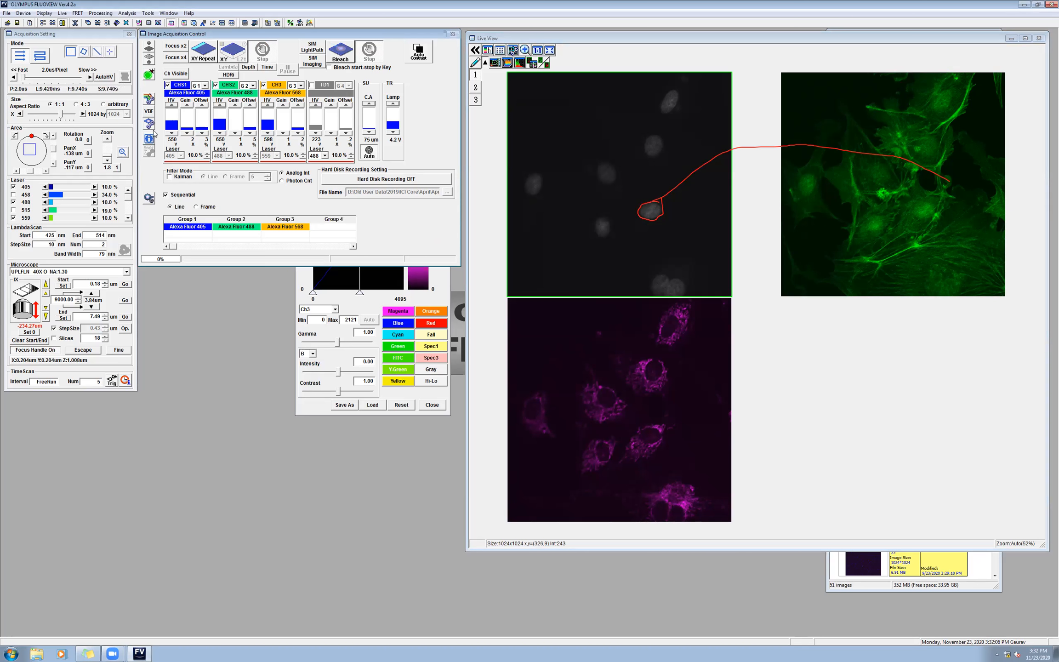
Open the scan Information window and compare the frame times with Sequential on and off, leaving Sequential off
left_click(149, 138)
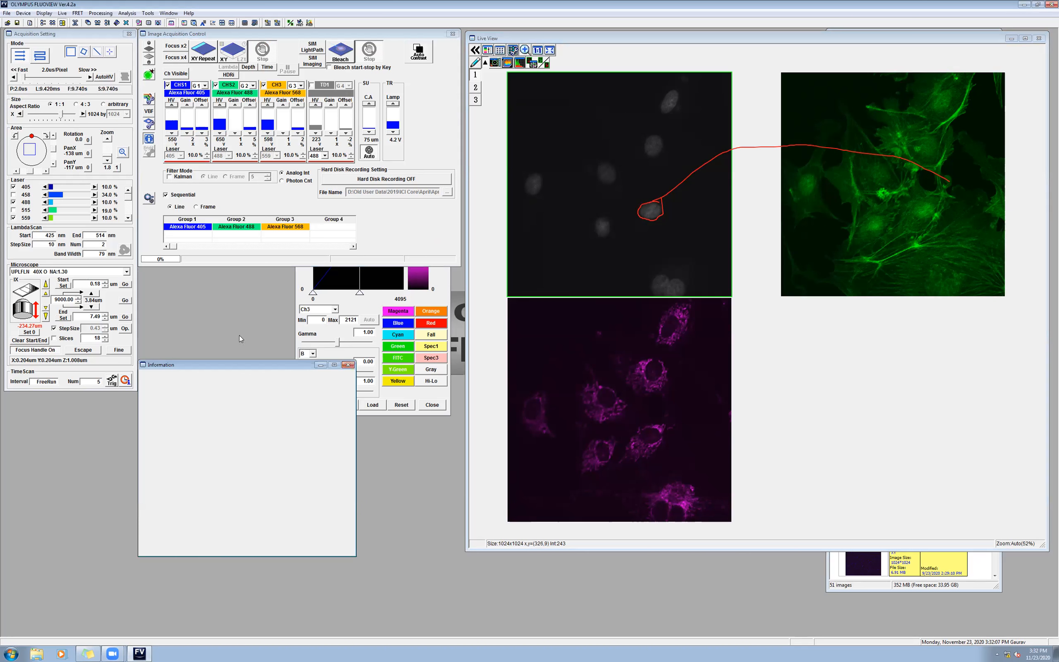
left_click_drag(295, 371, 225, 298)
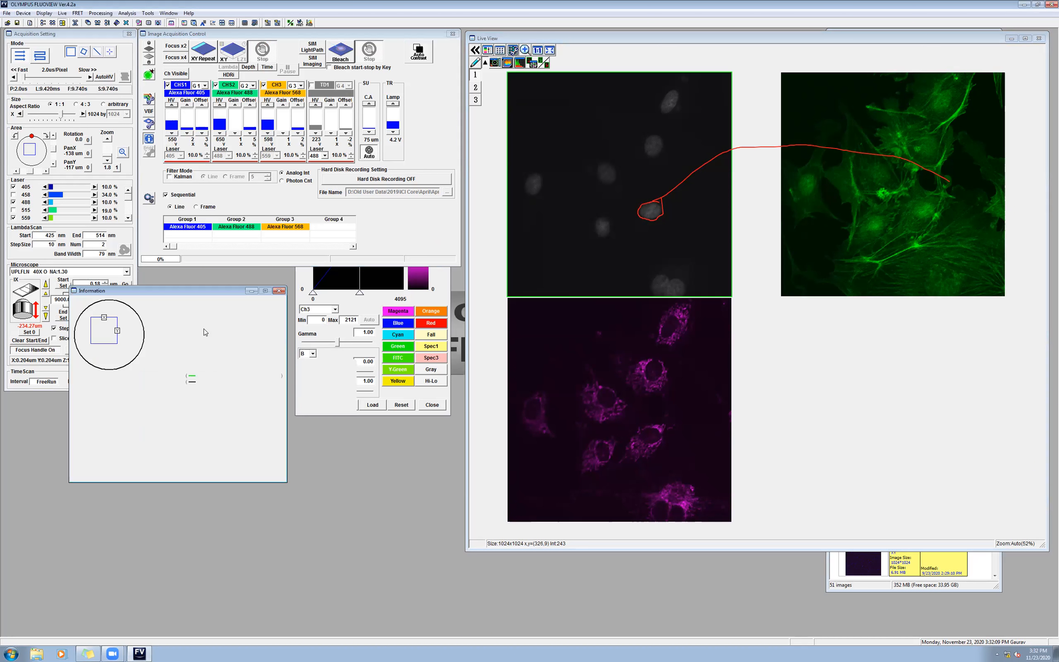
left_click(166, 195)
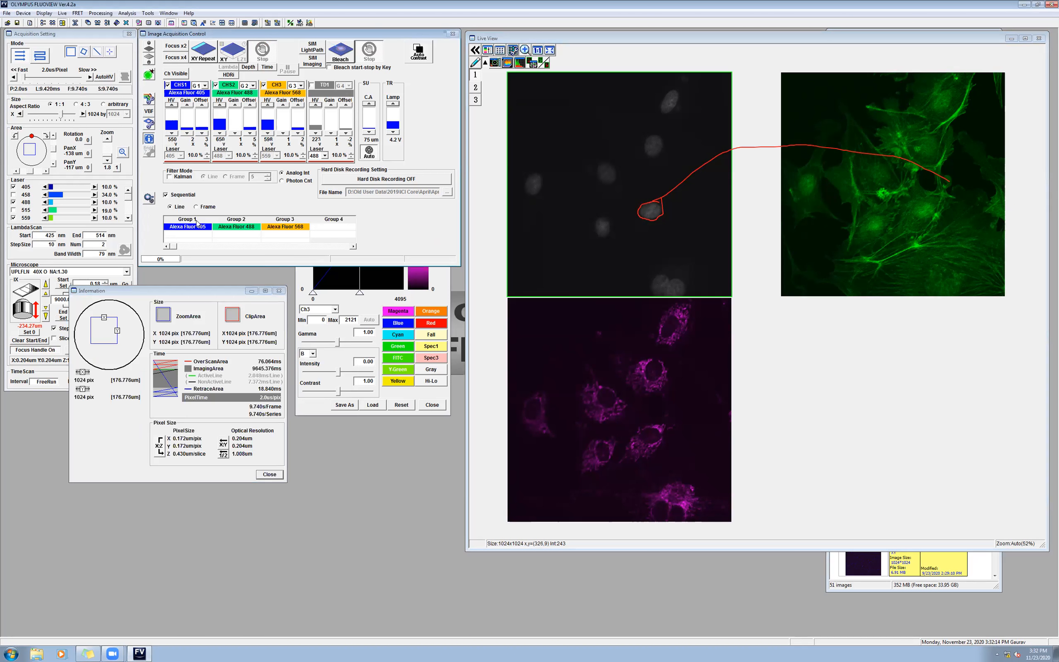
left_click(179, 195)
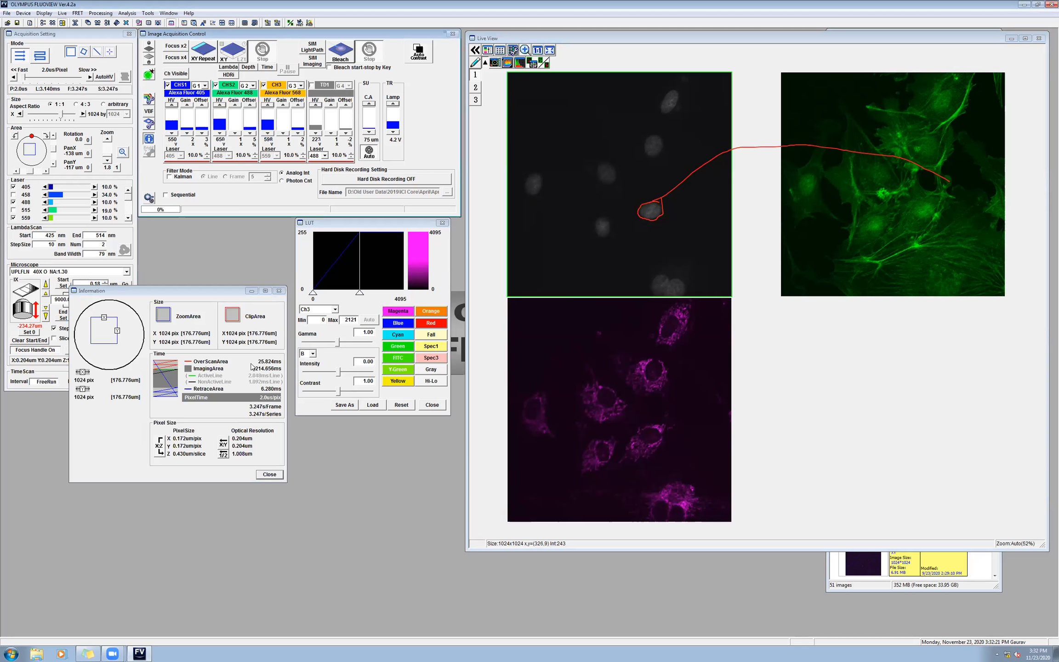
left_click(167, 195)
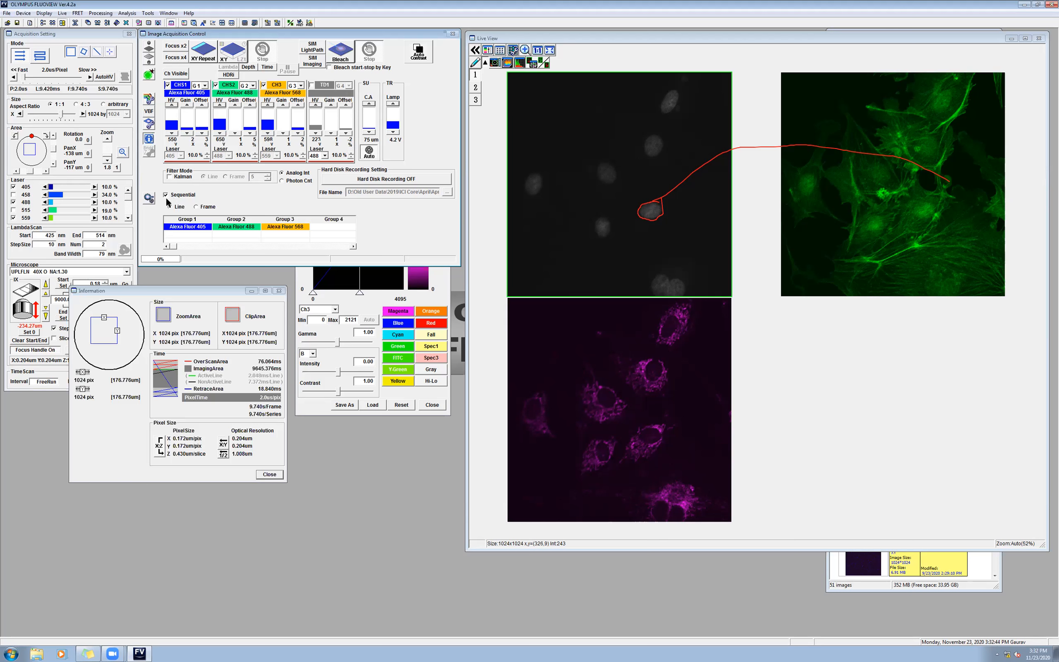
left_click(166, 195)
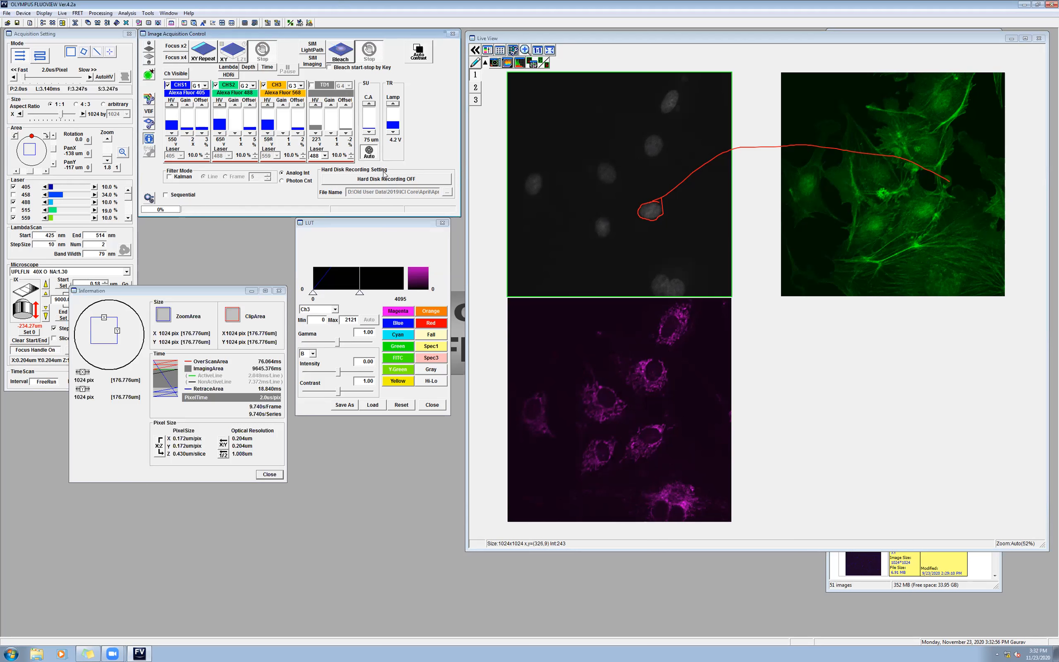
Compare the frame times with Sequential line scanning on and off in the Information window, leaving Sequential on
left_click(166, 195)
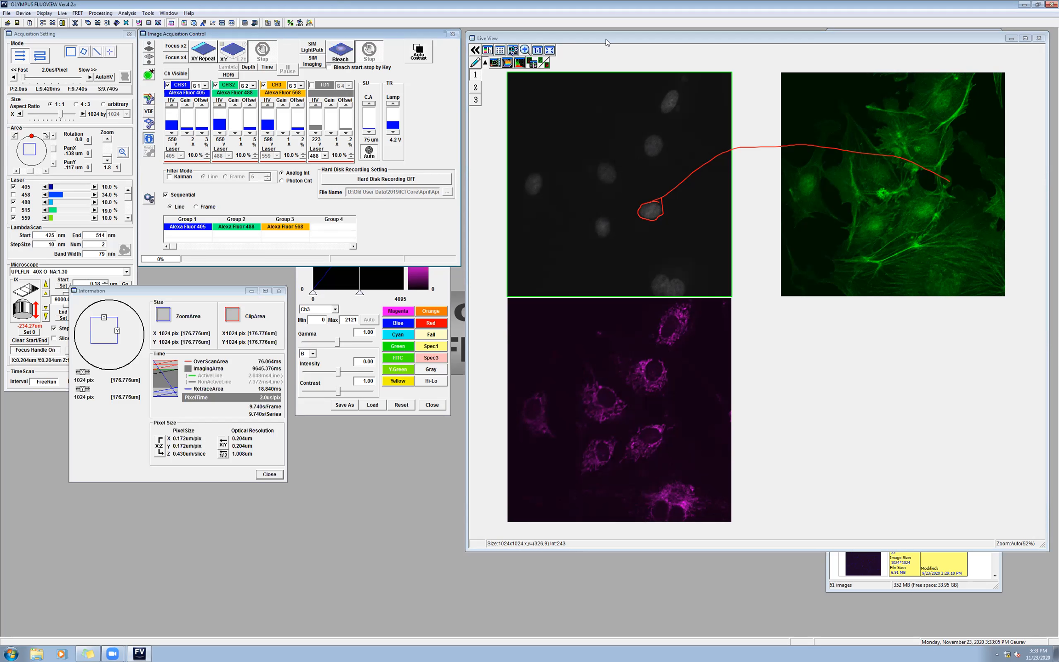
mouse_move(252, 403)
left_mouse_down()
mouse_move(238, 413)
mouse_move(257, 430)
mouse_move(288, 401)
mouse_move(252, 394)
left_mouse_up()
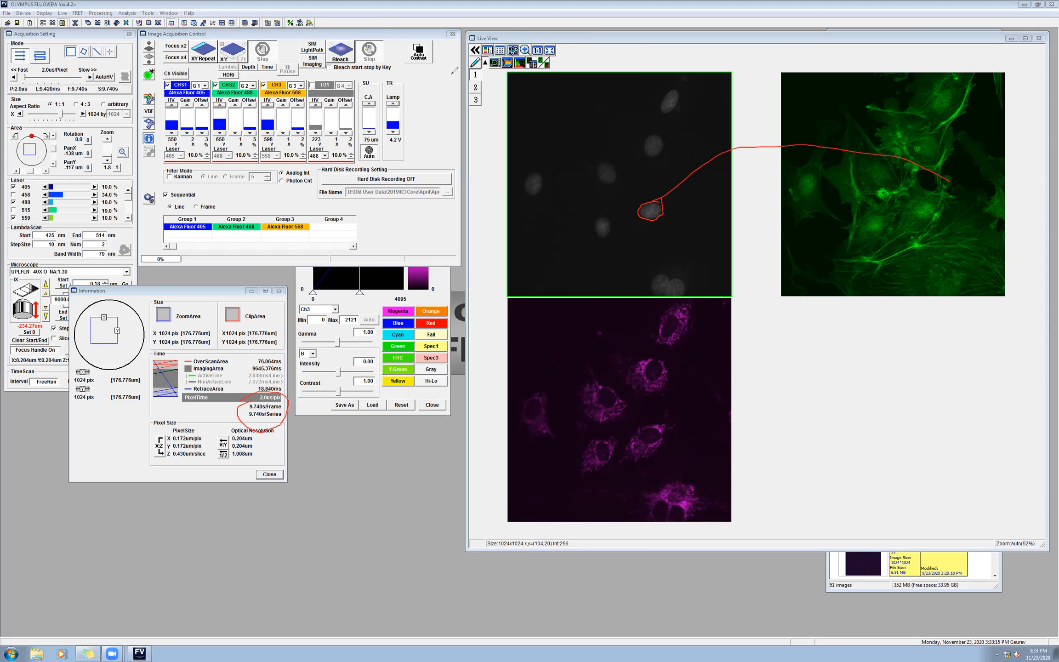
left_click(176, 198)
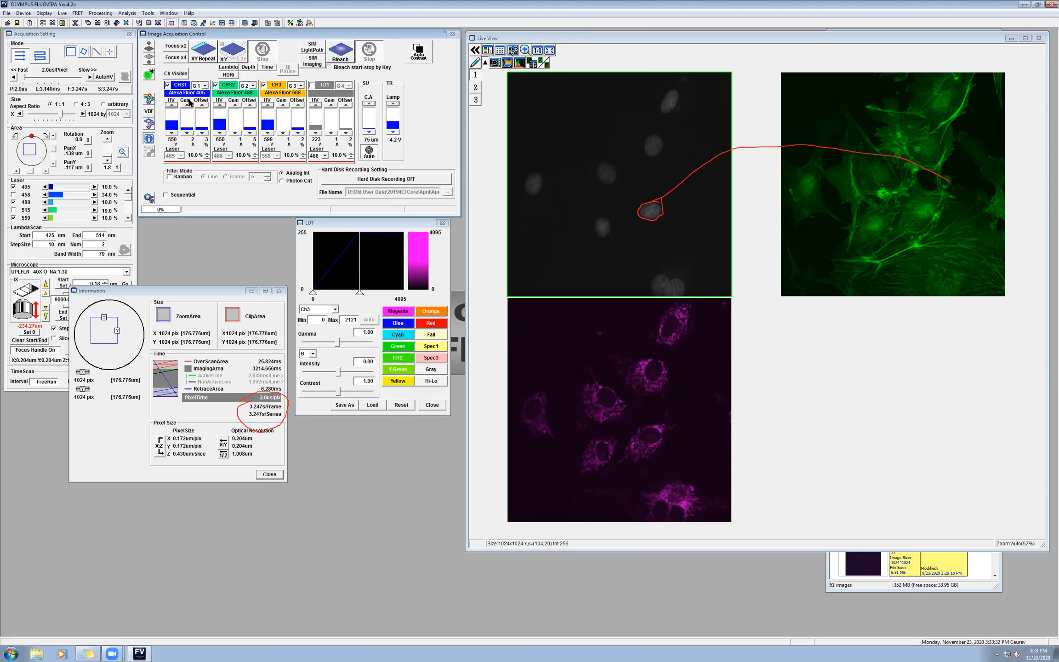
left_click(166, 194)
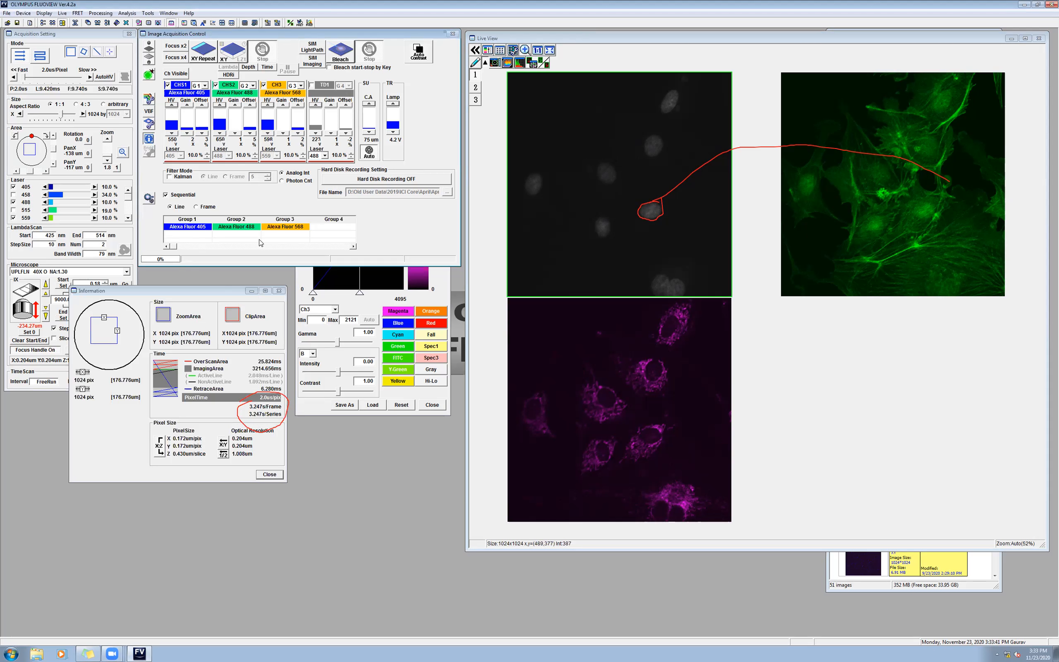
Compare frame times with Alexa Fluor 568 in Group 1 and Group 3, leaving it in Group 1 with Alexa Fluor 405
left_click(302, 86)
left_click_drag(301, 106, 302, 88)
left_click(293, 93)
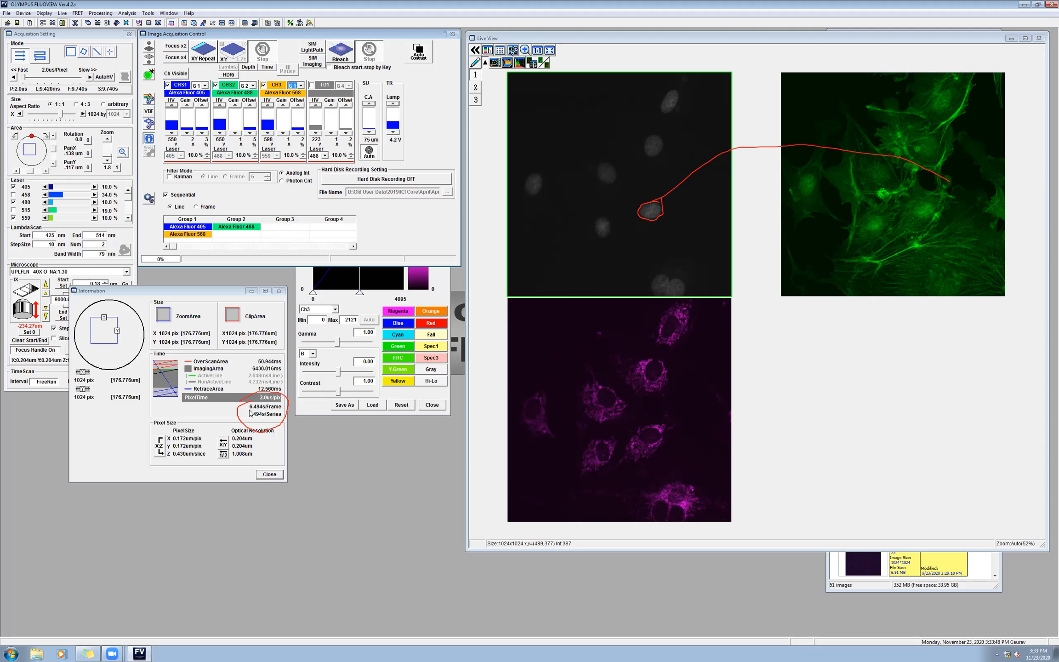
left_click(302, 85)
left_click(294, 106)
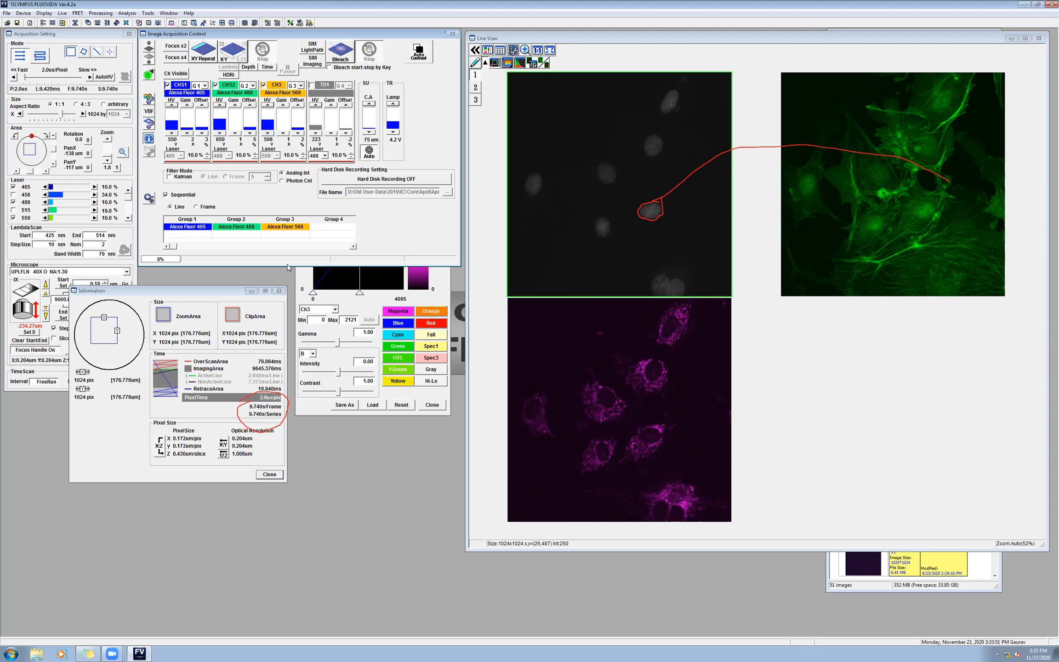
left_click(301, 86)
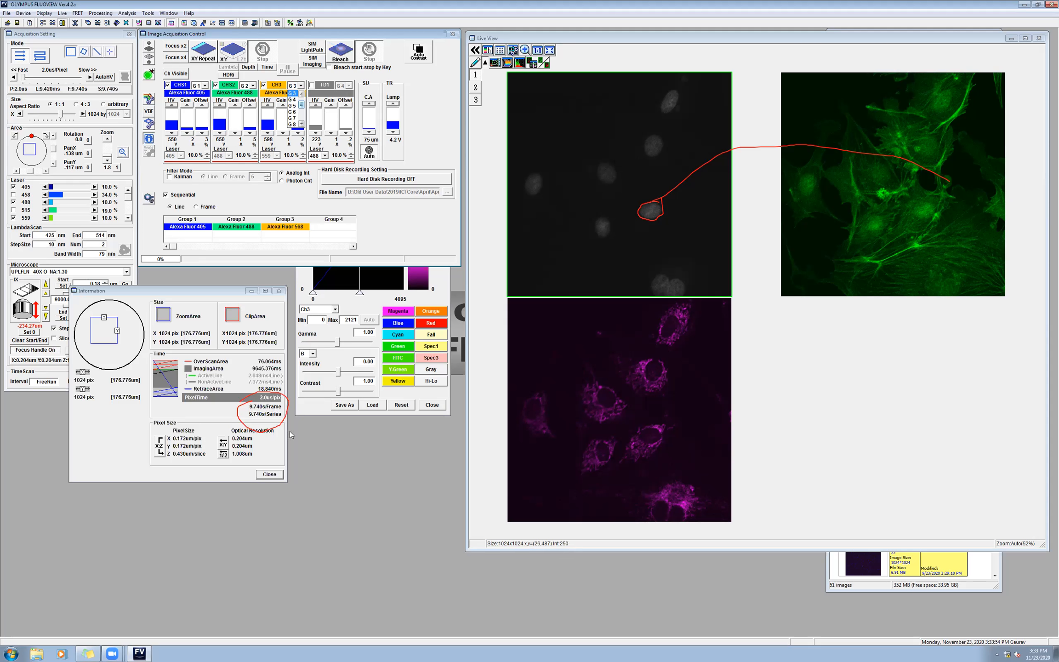
left_click(296, 92)
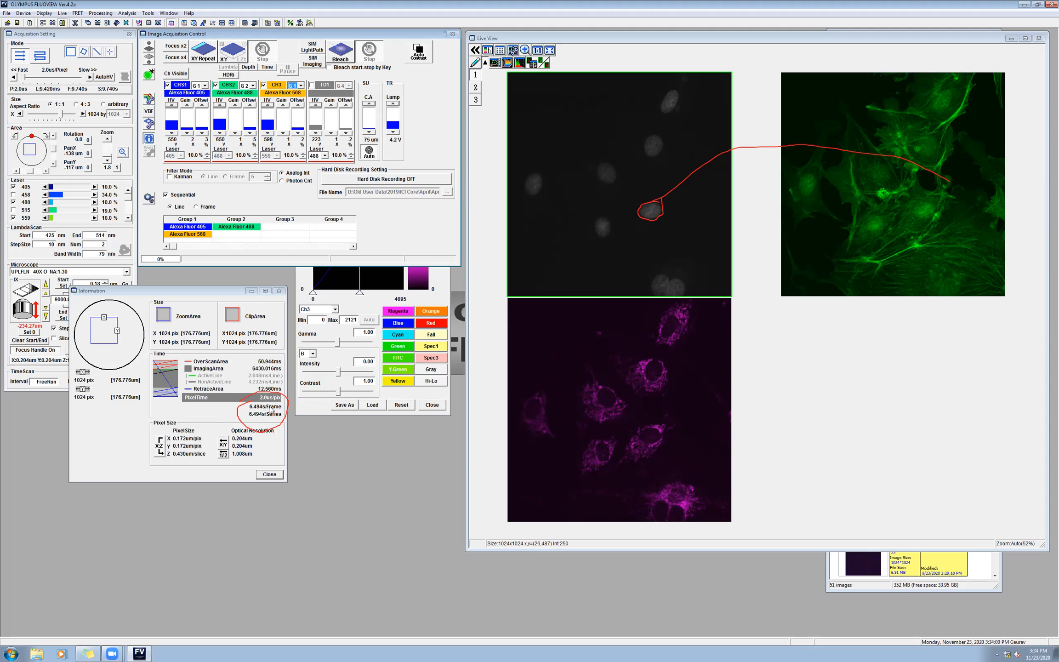
Run a brief XY Repeat scan with the two sequential groups and rescan with Kalman line averaging turned on
left_click(316, 203)
left_click(208, 60)
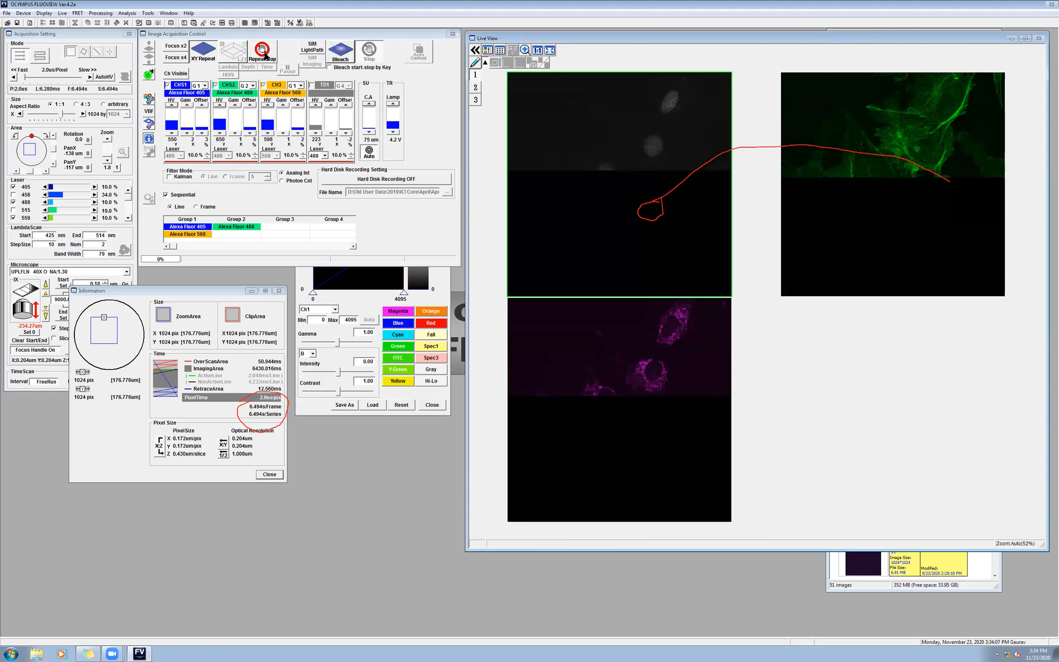
left_click(213, 55)
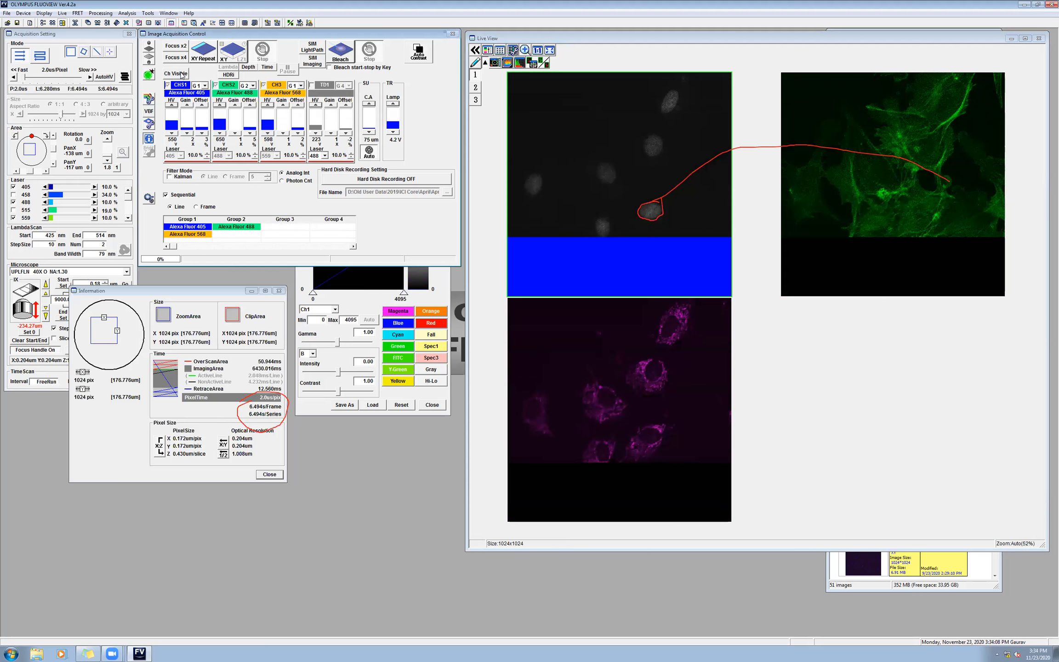
left_click(170, 177)
left_click(203, 54)
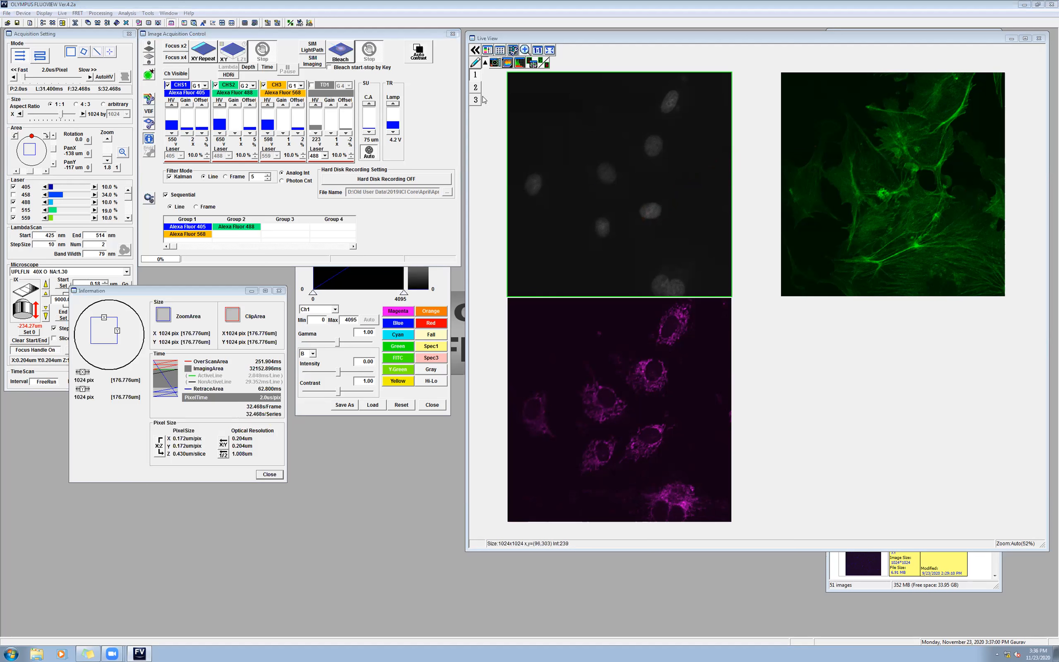
Overlay channels 2 and 3 on the channel 1 image and set the Ch1 lookup table maximum to about 2438
left_click(477, 88)
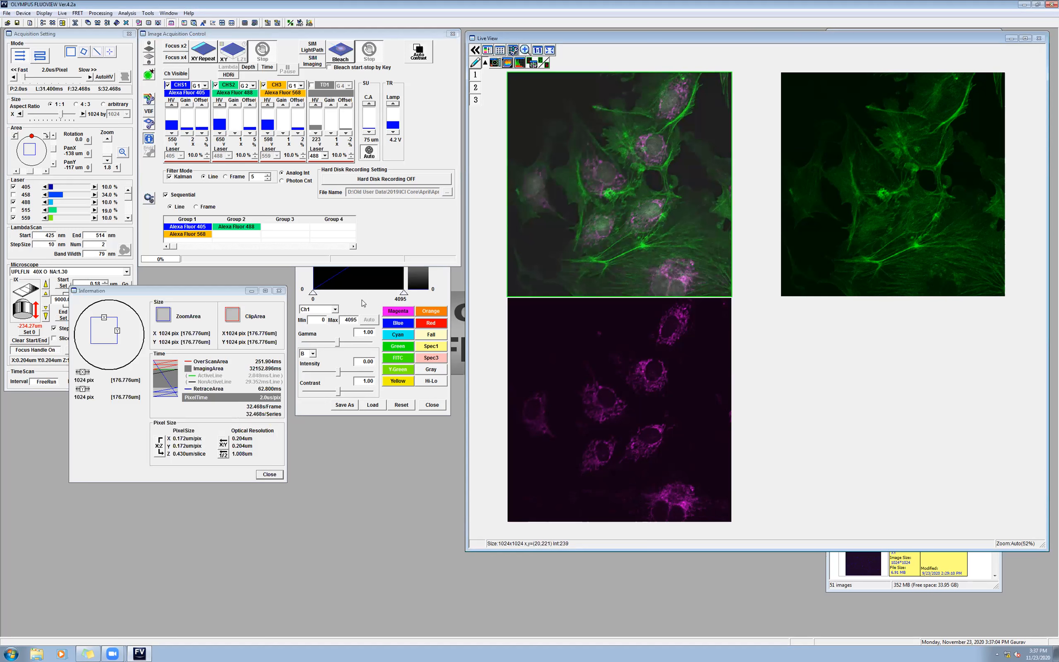
left_click_drag(405, 293, 369, 305)
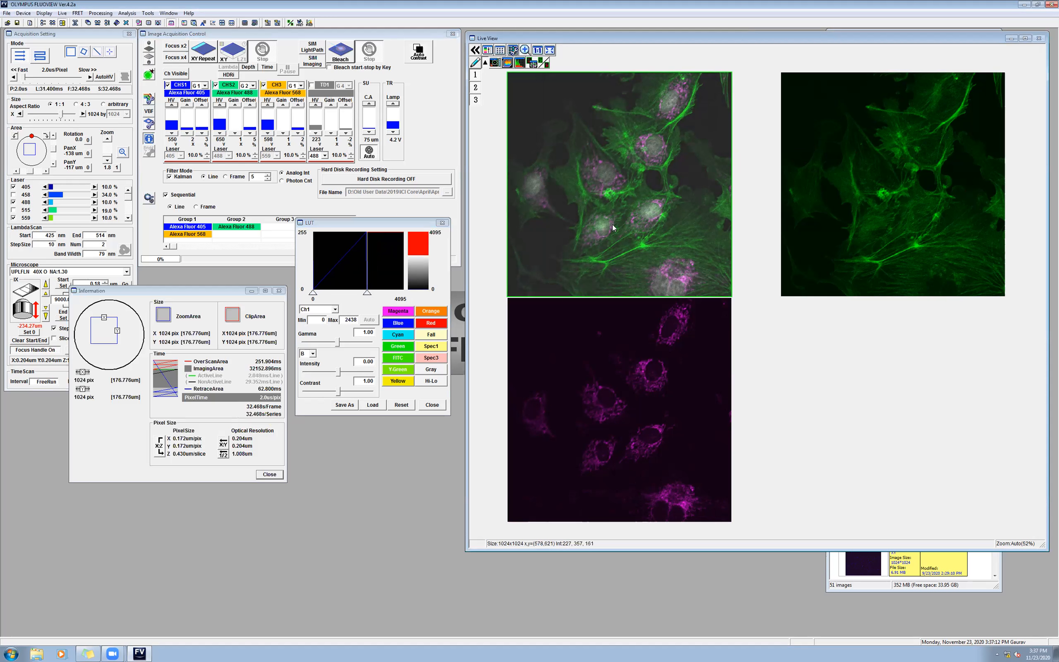
right_click(575, 163)
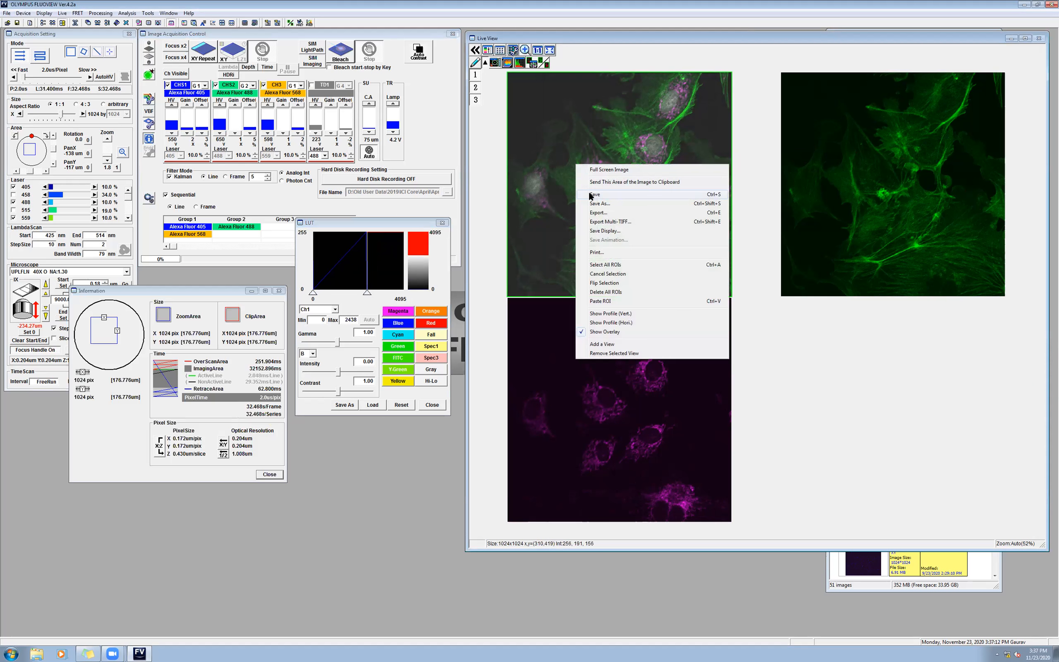
left_click(595, 203)
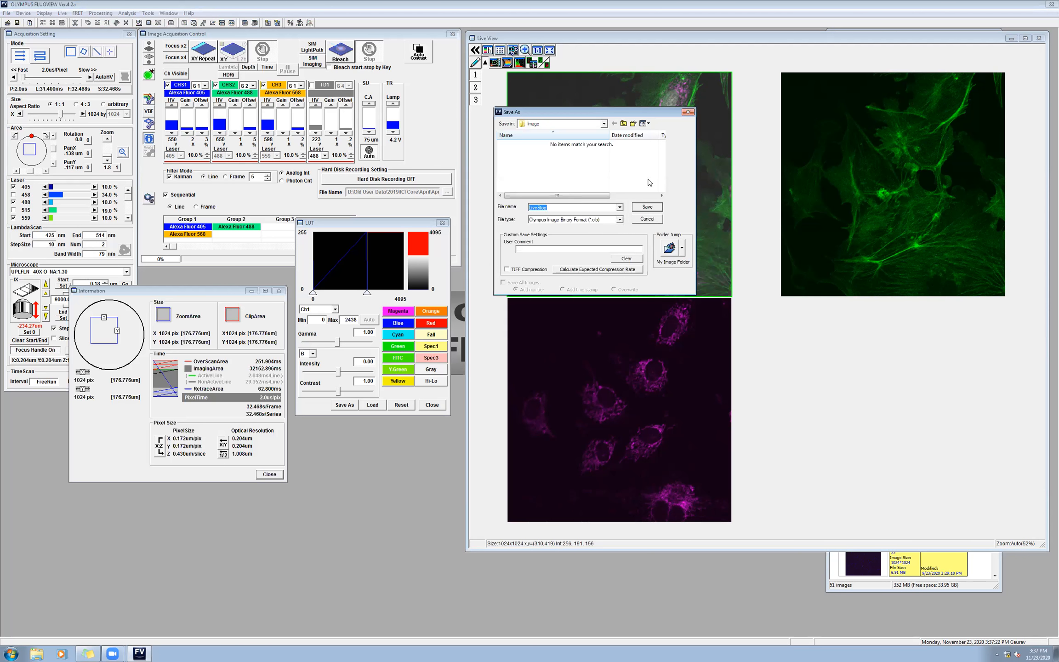
left_click(647, 218)
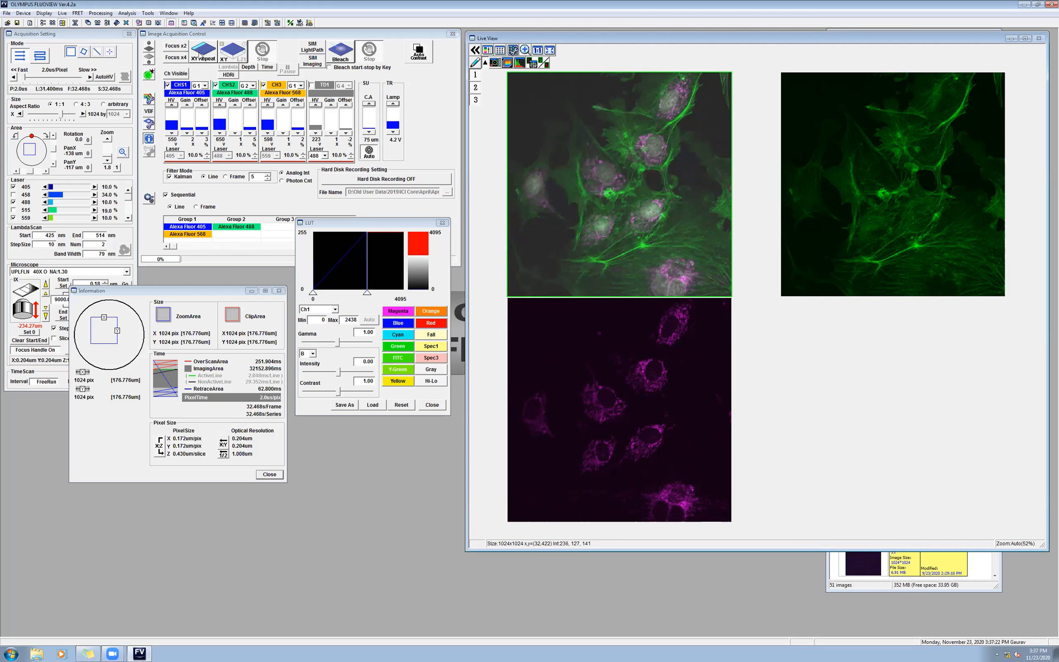
Acquire a single XY image of the three channels and show channel 1 alone in the first panel
left_click(225, 52)
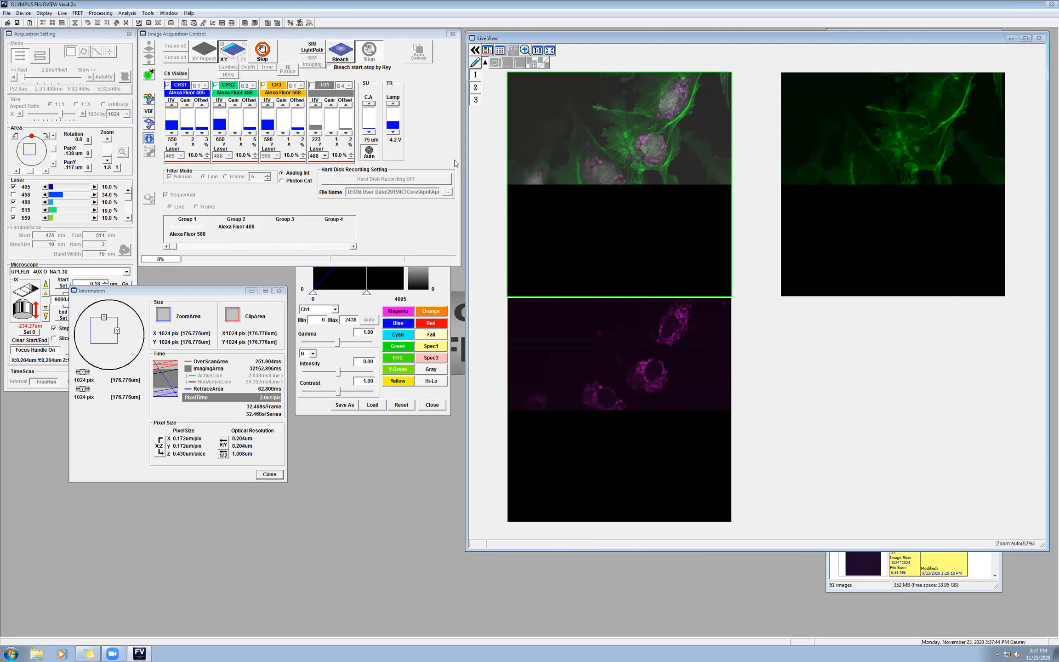
left_click(476, 100)
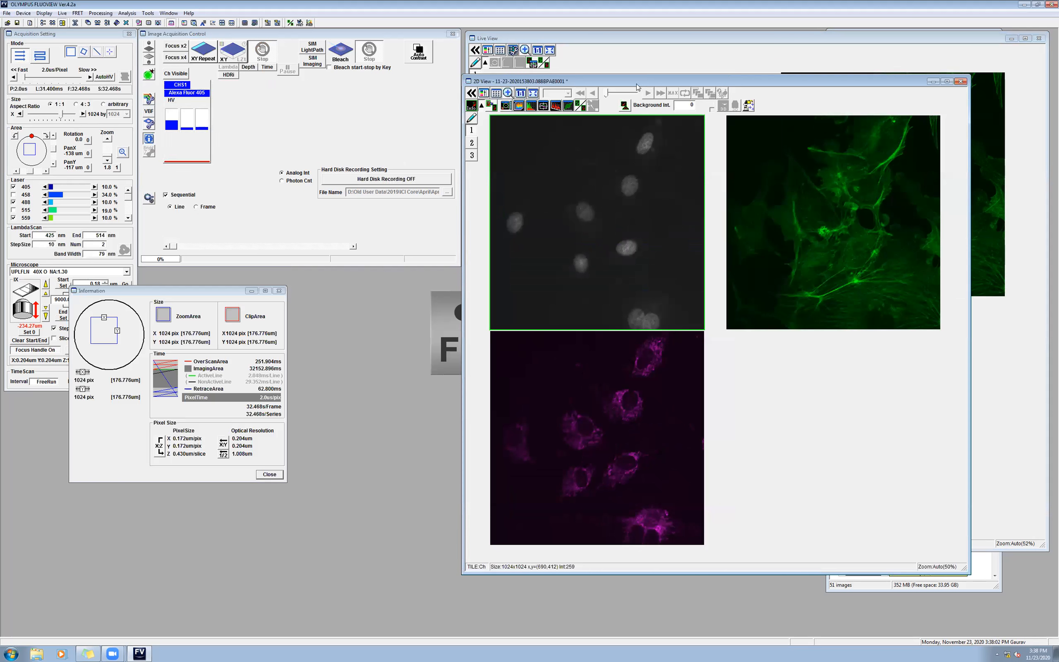
left_click_drag(636, 86, 564, 85)
Start saving the acquired image under a new name and browse to the lab's folder in Old User Data, 2020 on drive D
right_click(561, 177)
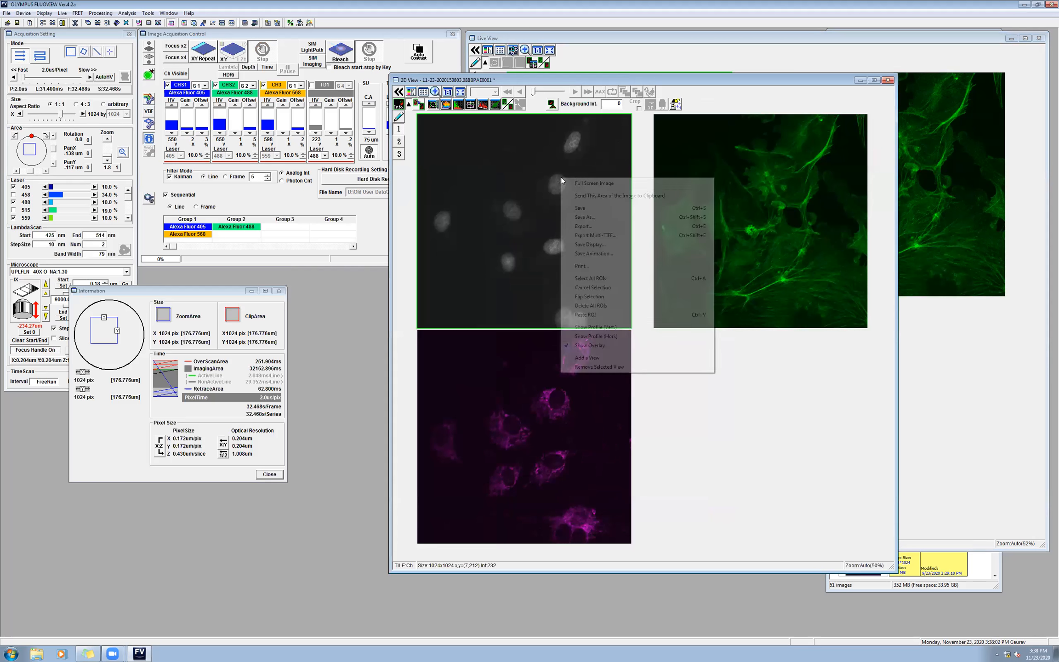
left_click(590, 216)
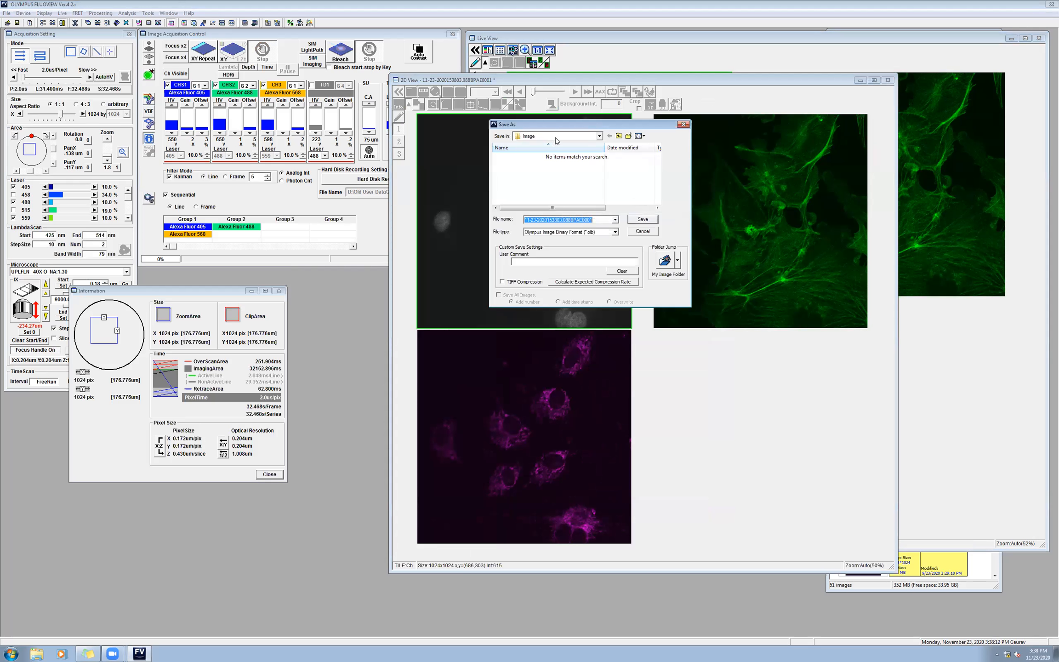
left_click(599, 137)
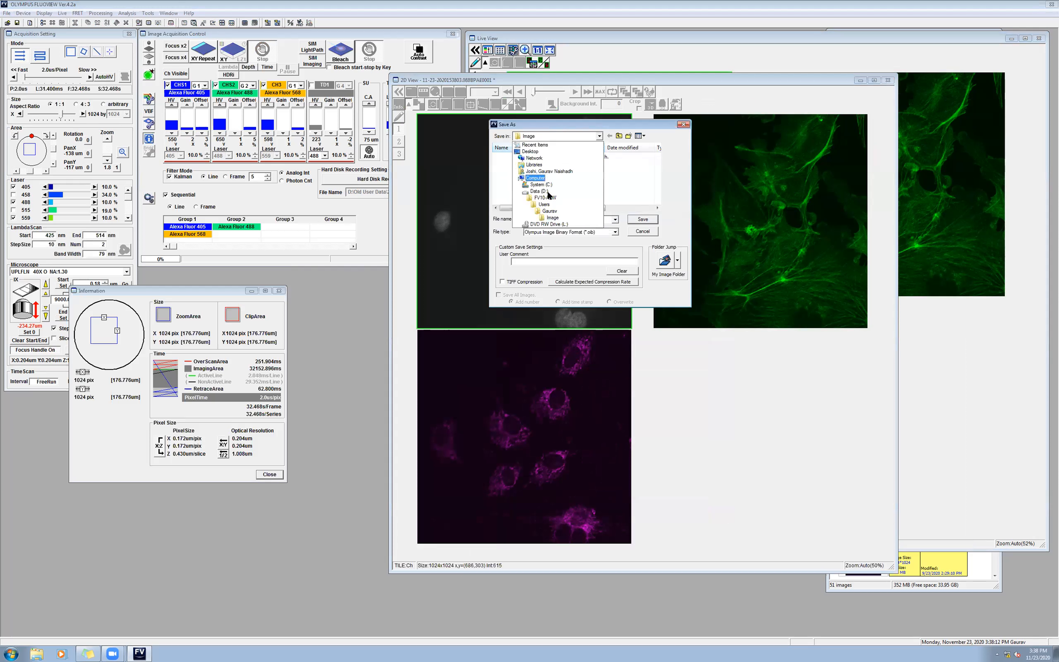
left_click(538, 190)
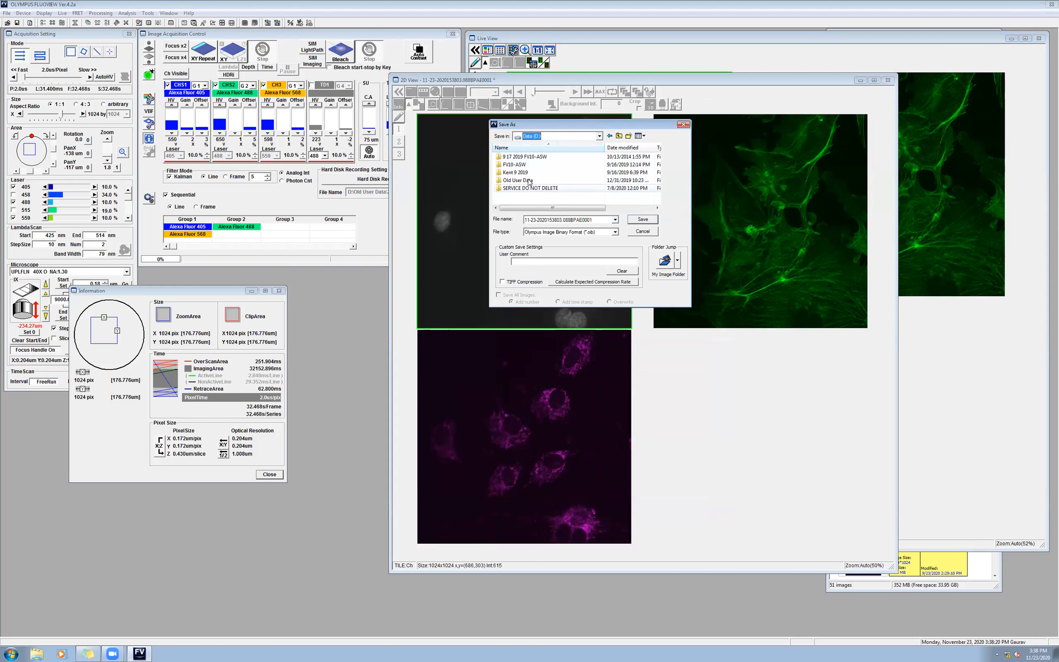
double_click(526, 182)
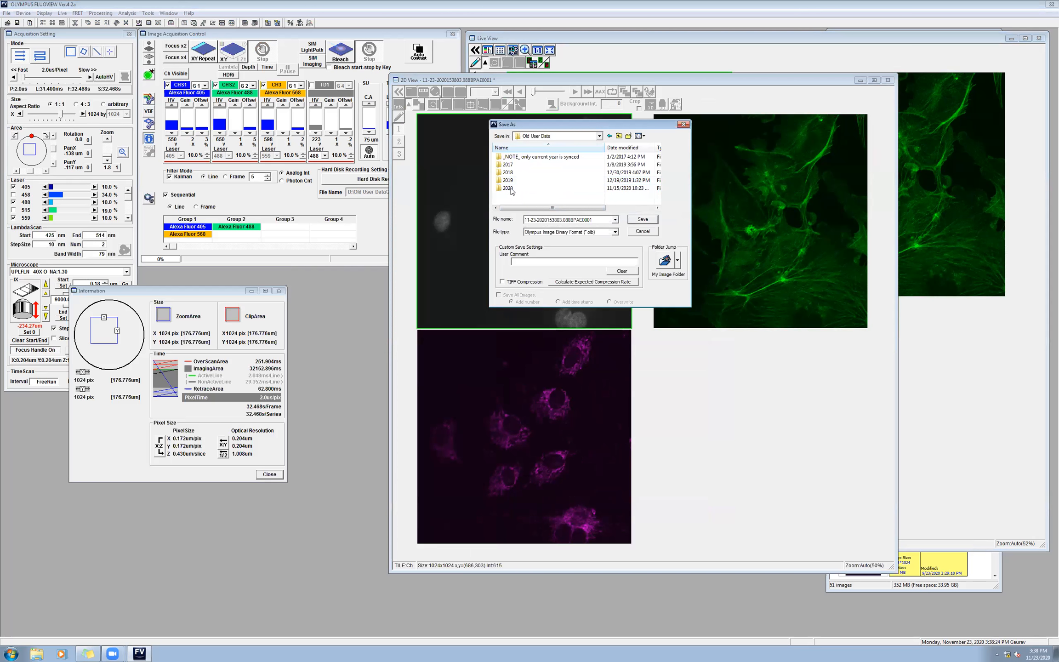
double_click(508, 189)
scroll(532, 179, "down", 5)
scroll(532, 178, "down", 3)
scroll(533, 178, "down", 5)
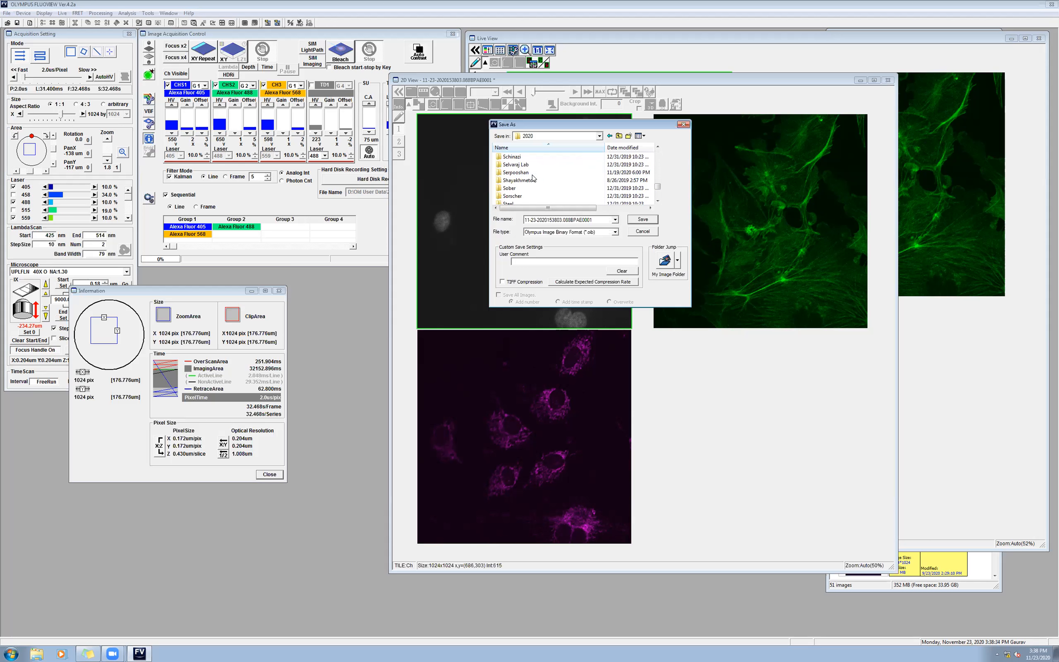
double_click(520, 189)
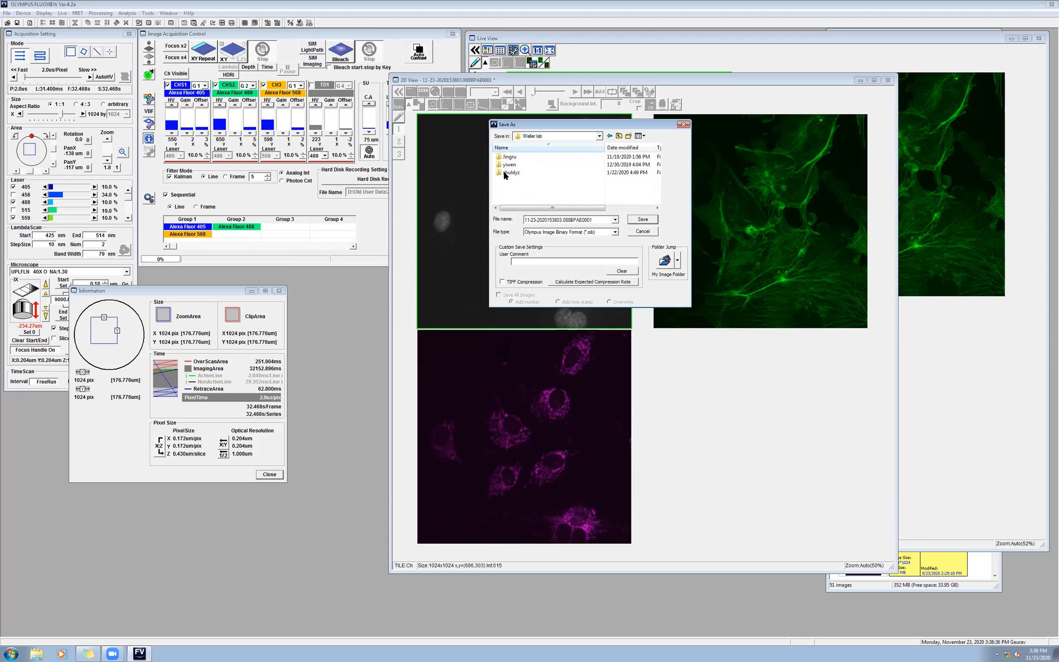
Go back up to the 2020 folder and reopen the lab's folder from its list
left_click(620, 137)
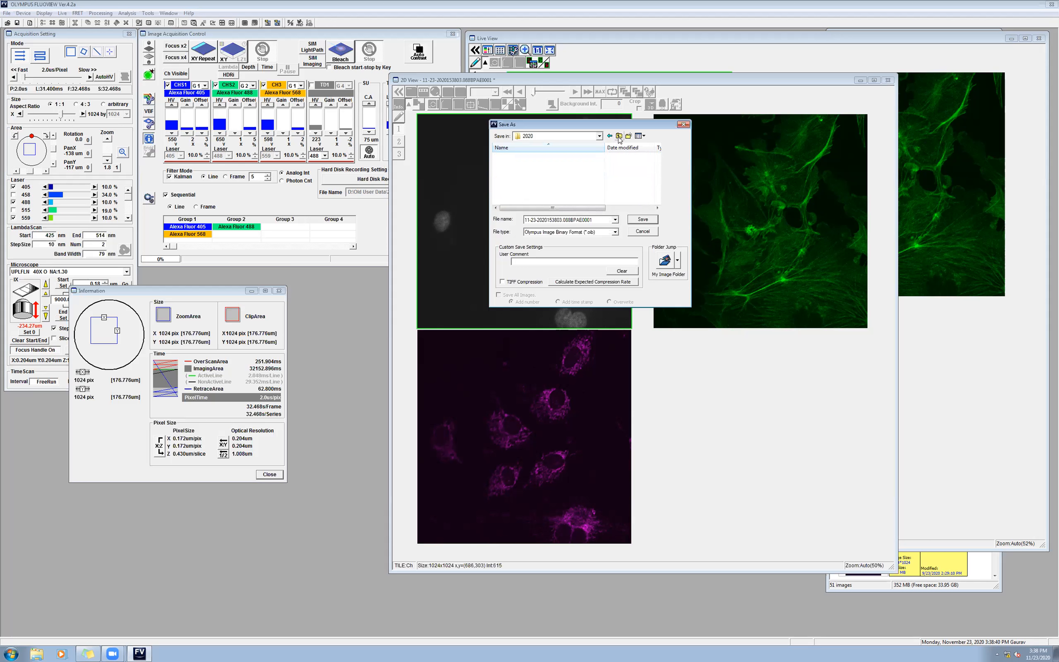
scroll(600, 184, "down", 2)
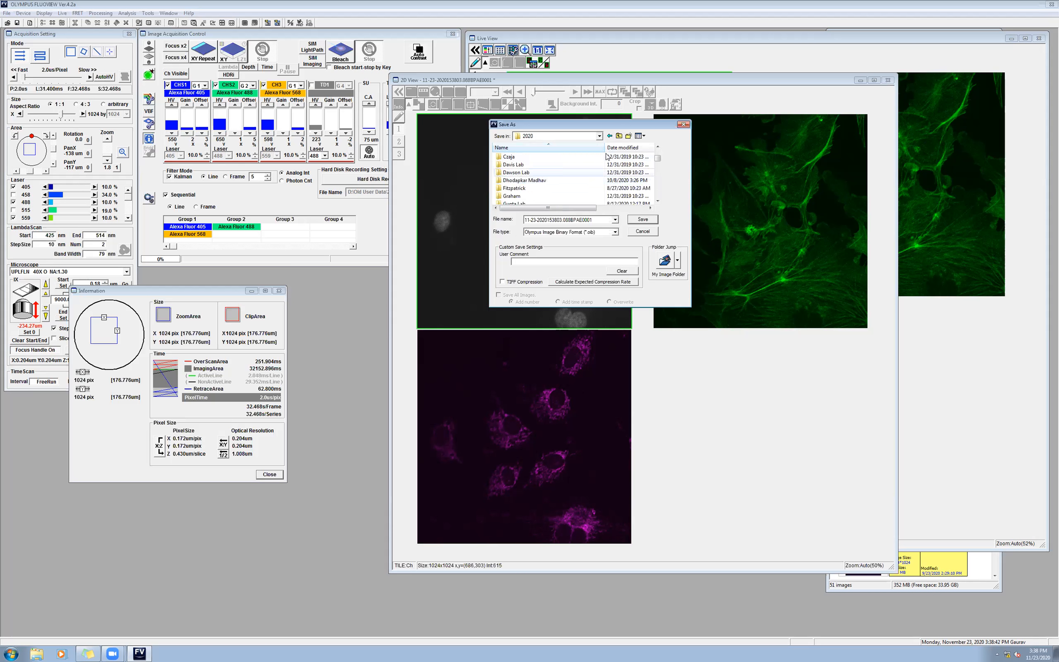
scroll(586, 172, "down", 5)
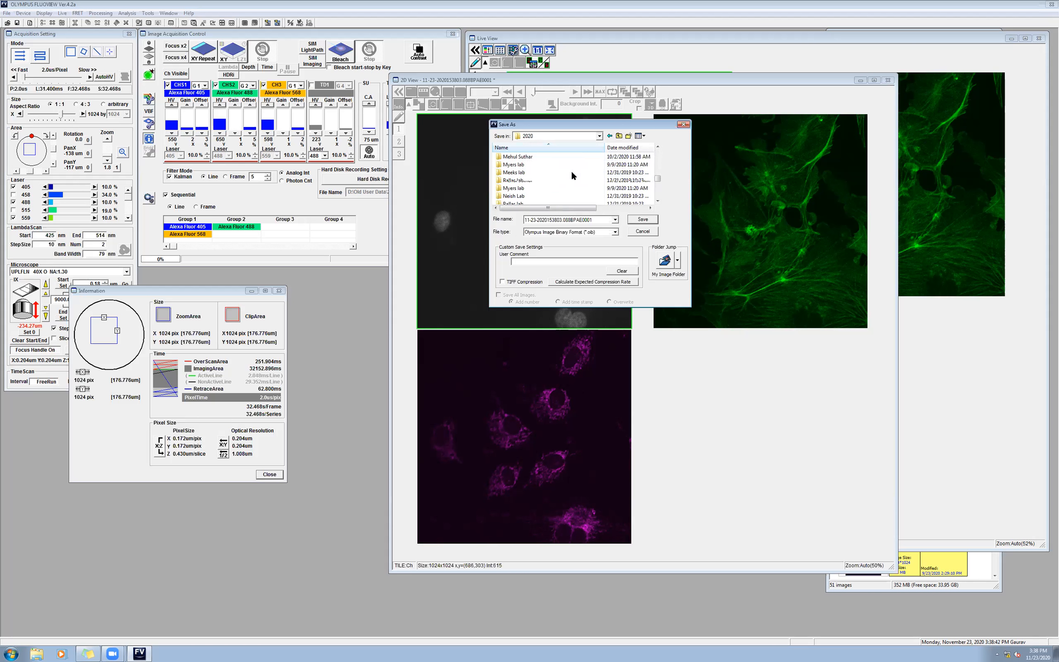
scroll(563, 170, "down", 3)
double_click(552, 165)
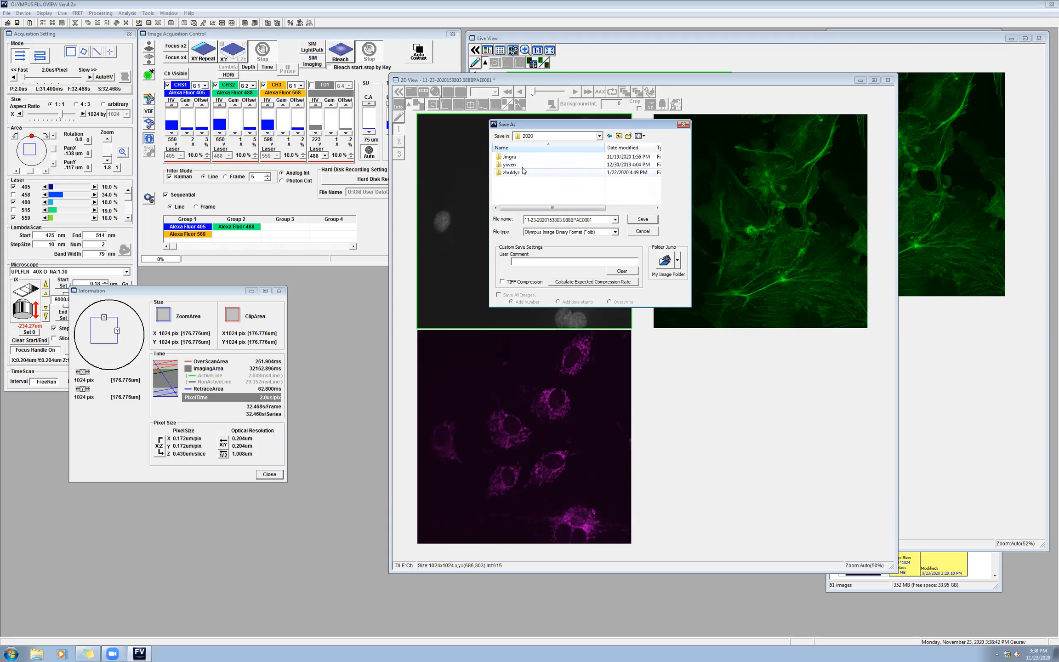
Create a folder with the trainee's name inside the lab's folder and open it
left_click(629, 135)
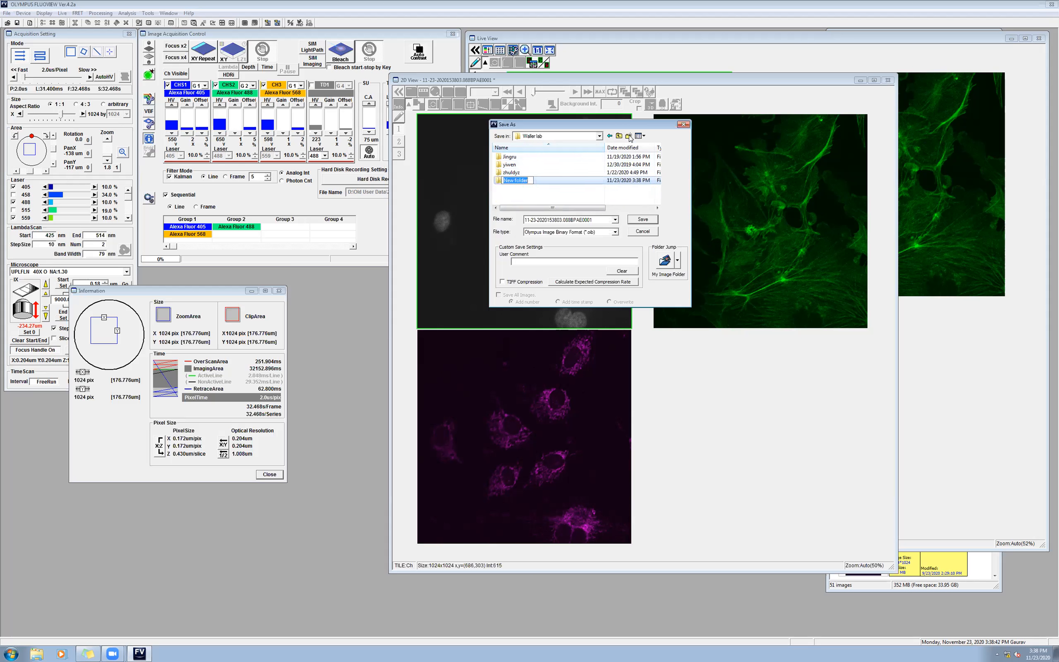
type("Passang")
key("Return")
key("Return")
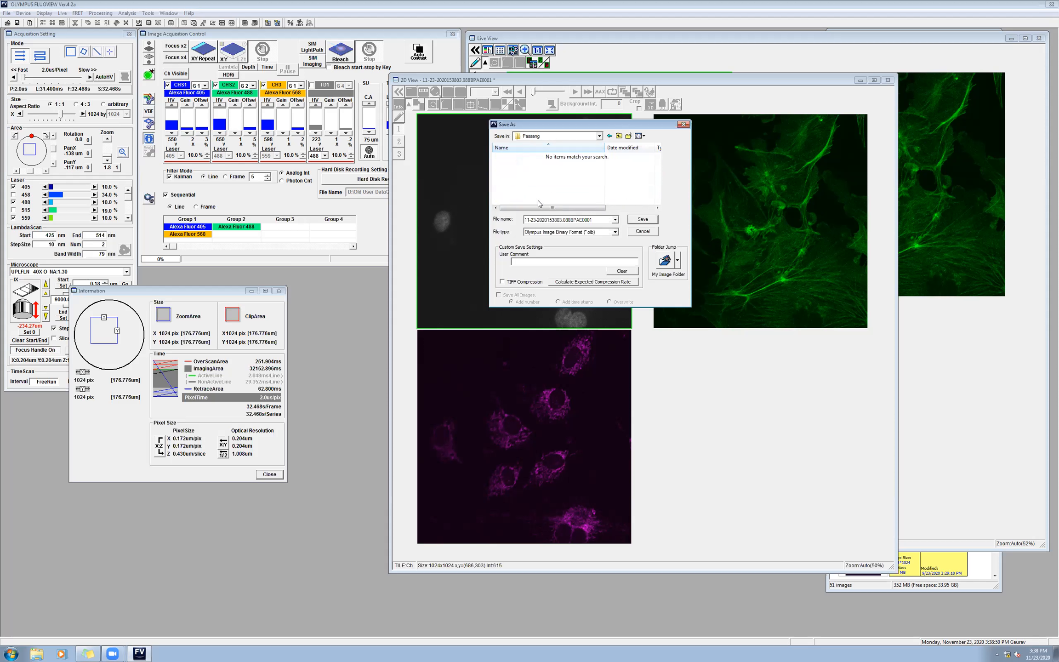
Save the image as helloworld in the Olympus Image Binary Format (*.oib)
double_click(551, 219)
type("m")
left_click(613, 231)
left_click(606, 239)
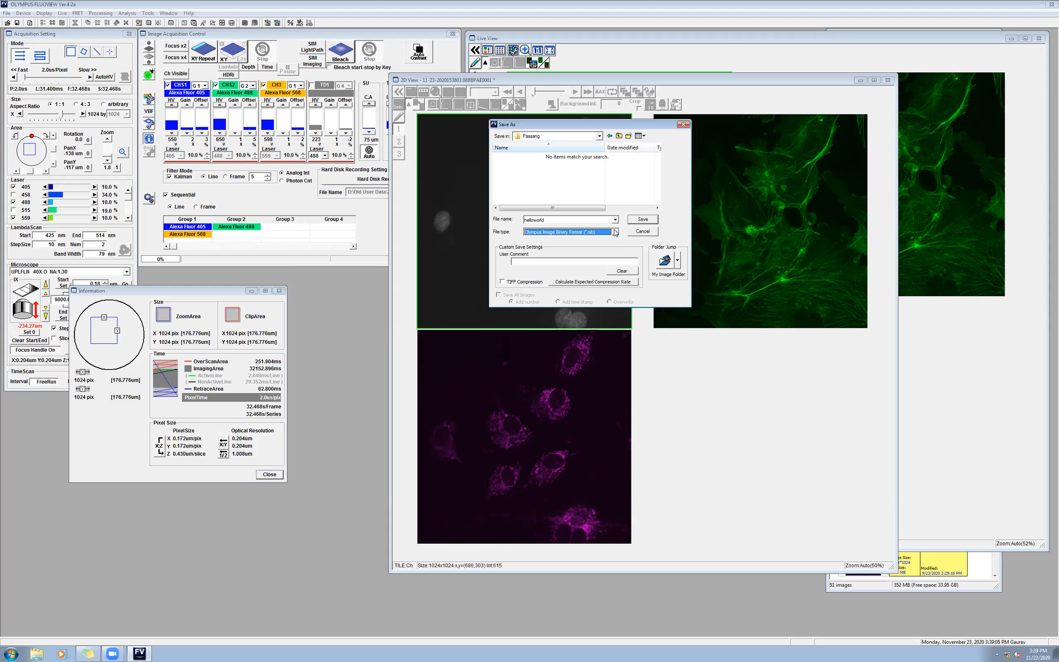
left_click(598, 231)
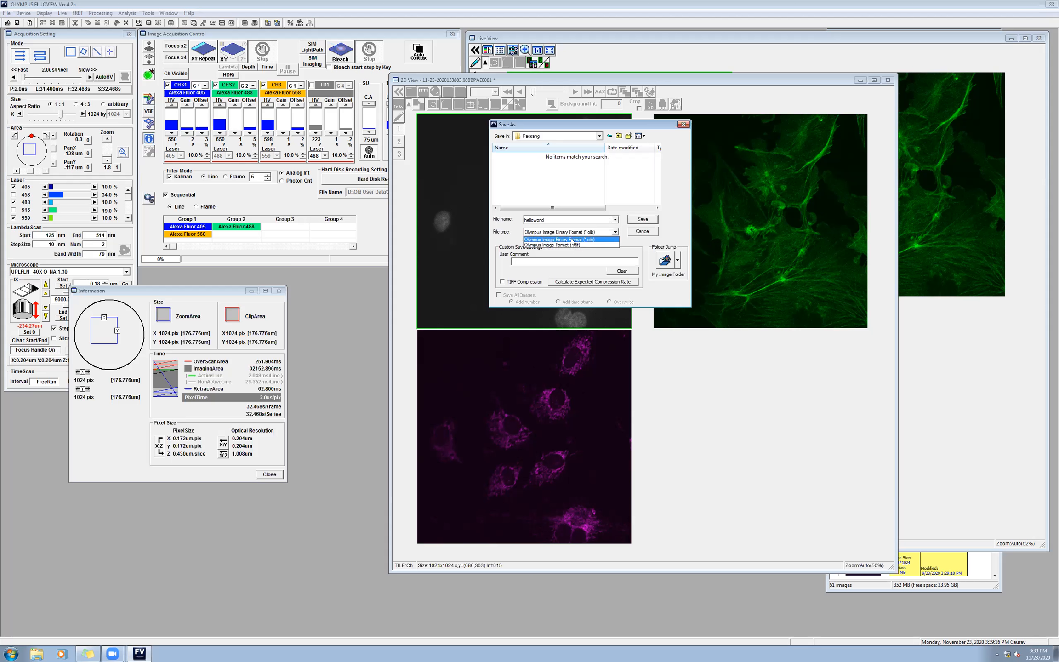
left_click(576, 242)
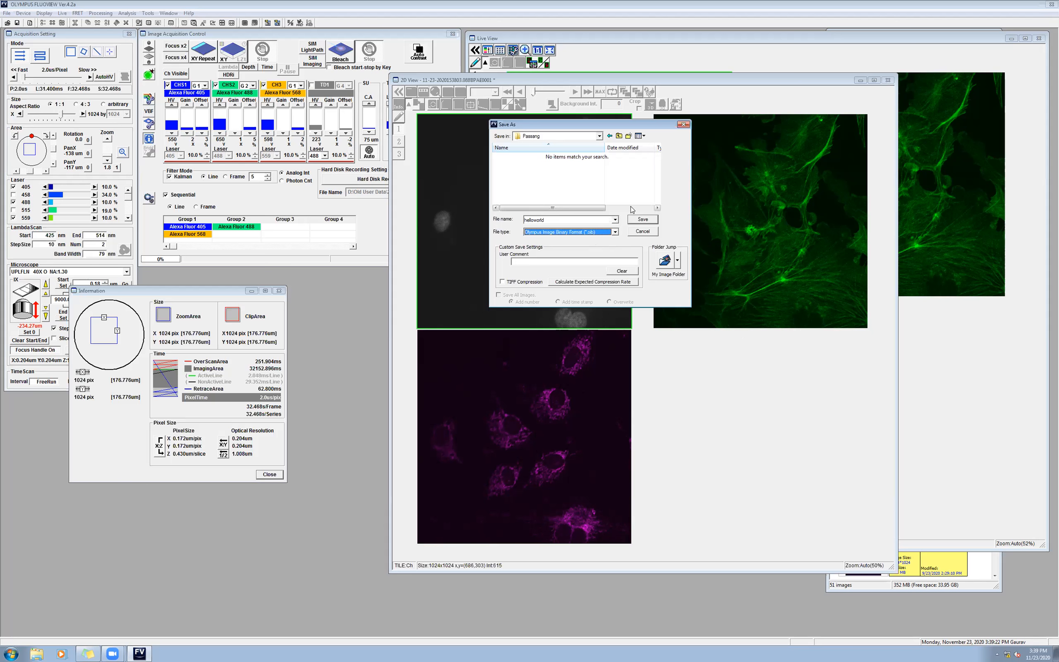
left_click(643, 219)
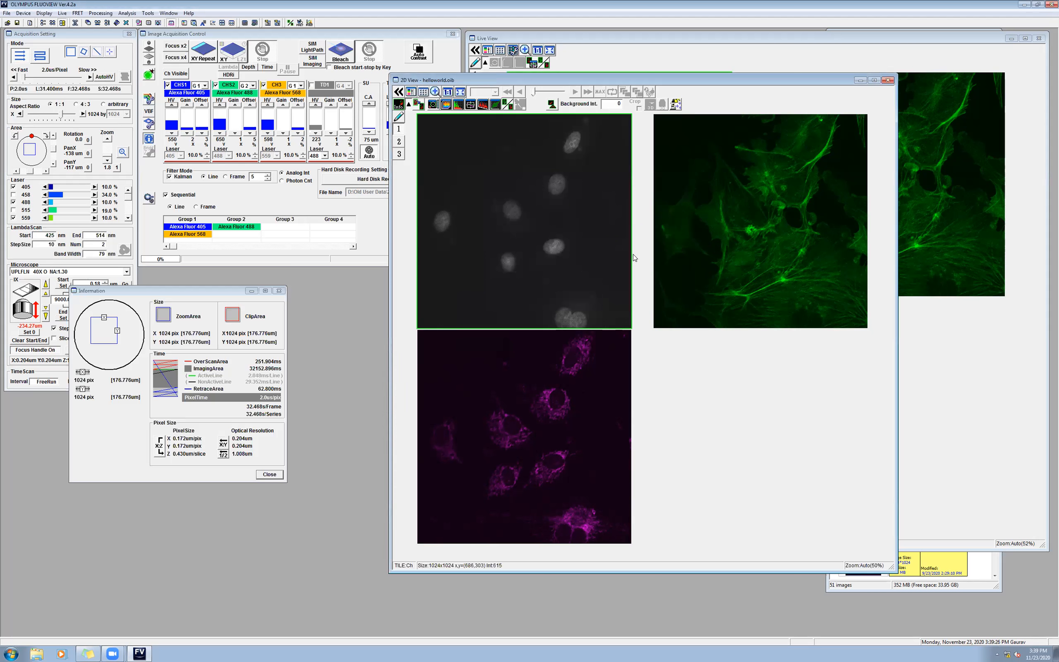
Minimize the confocal software and launch Fiji from the desktop
left_click(1024, 6)
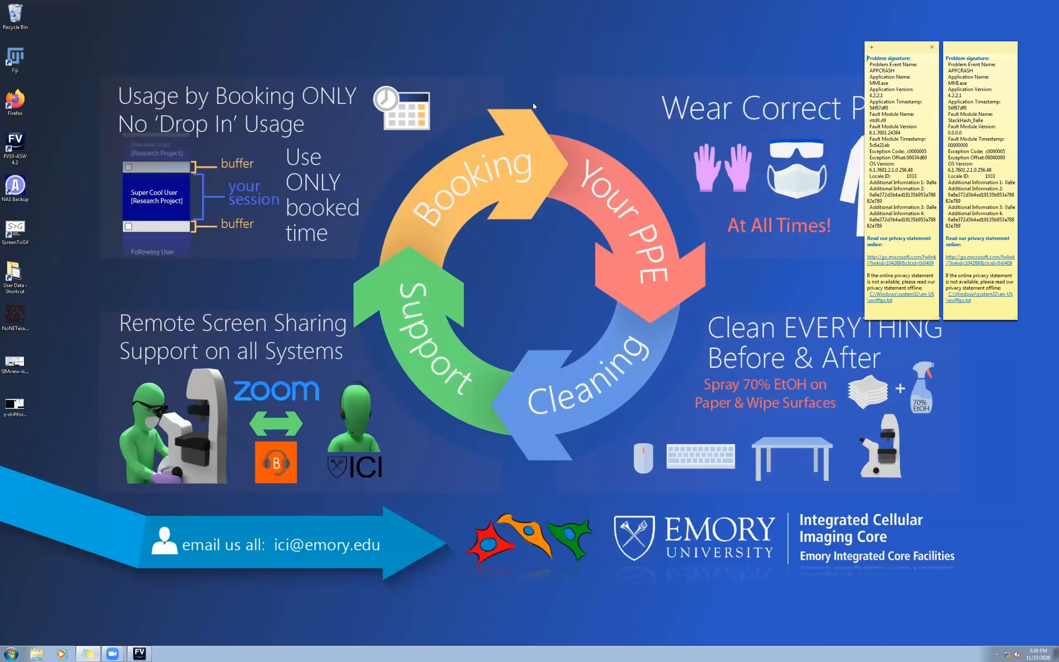
left_click(15, 57)
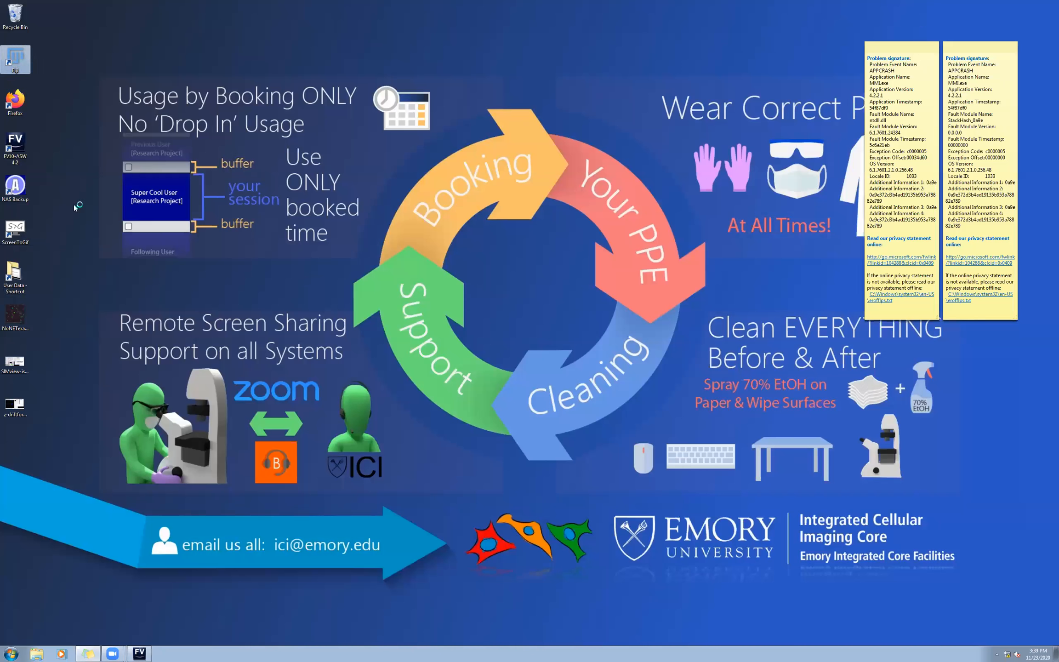
double_click(10, 62)
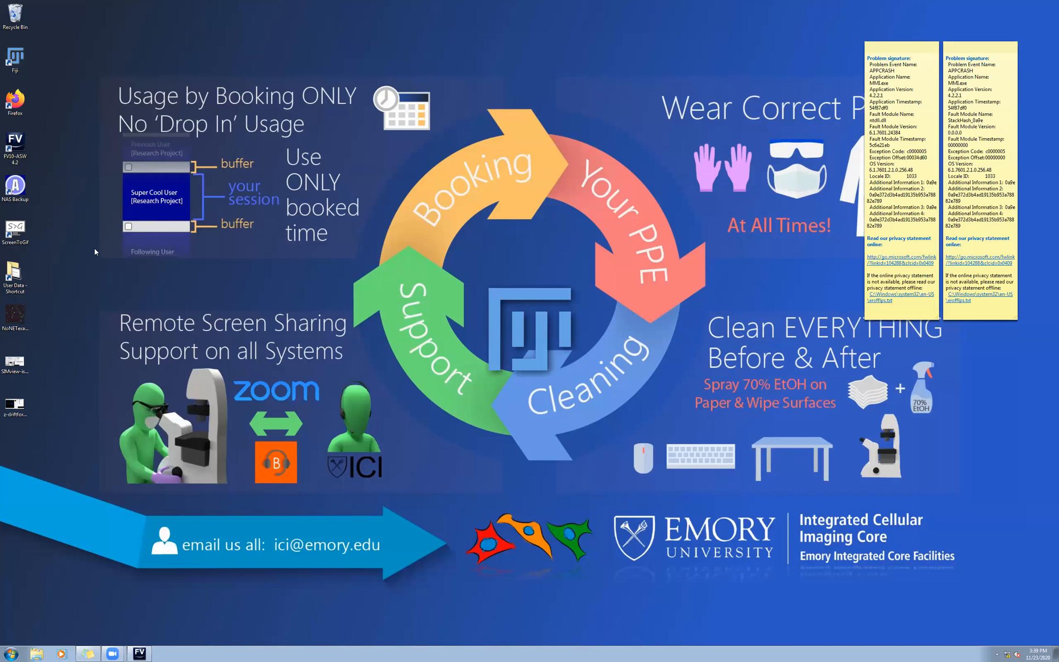
Open the User Data shortcut, go into the 2020 folder, and open the trainee's folder inside the lab's folder
double_click(14, 275)
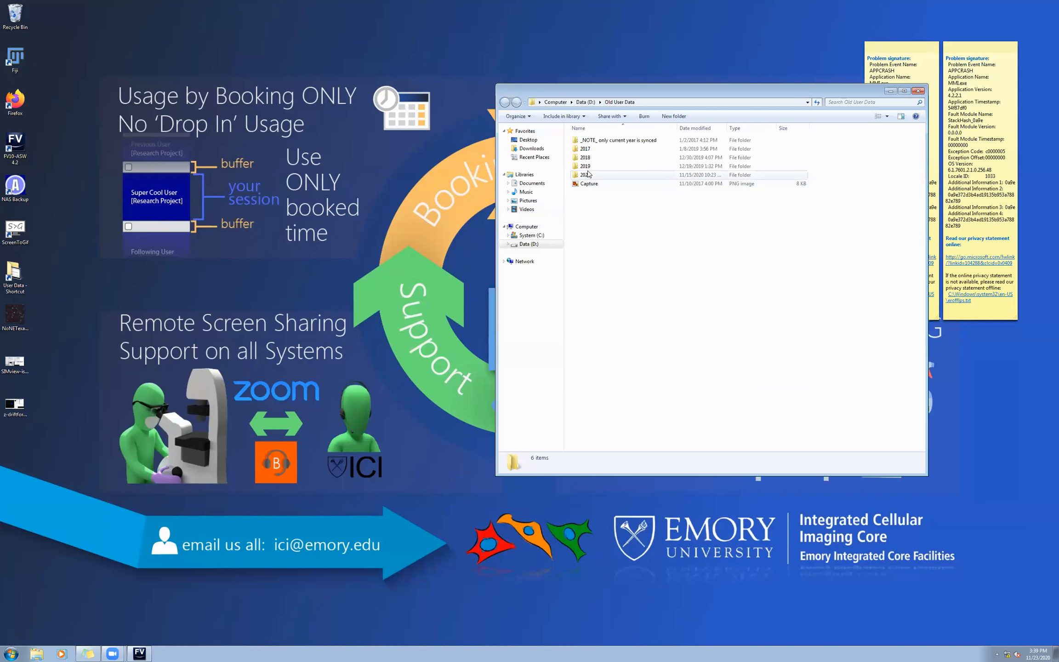
double_click(586, 180)
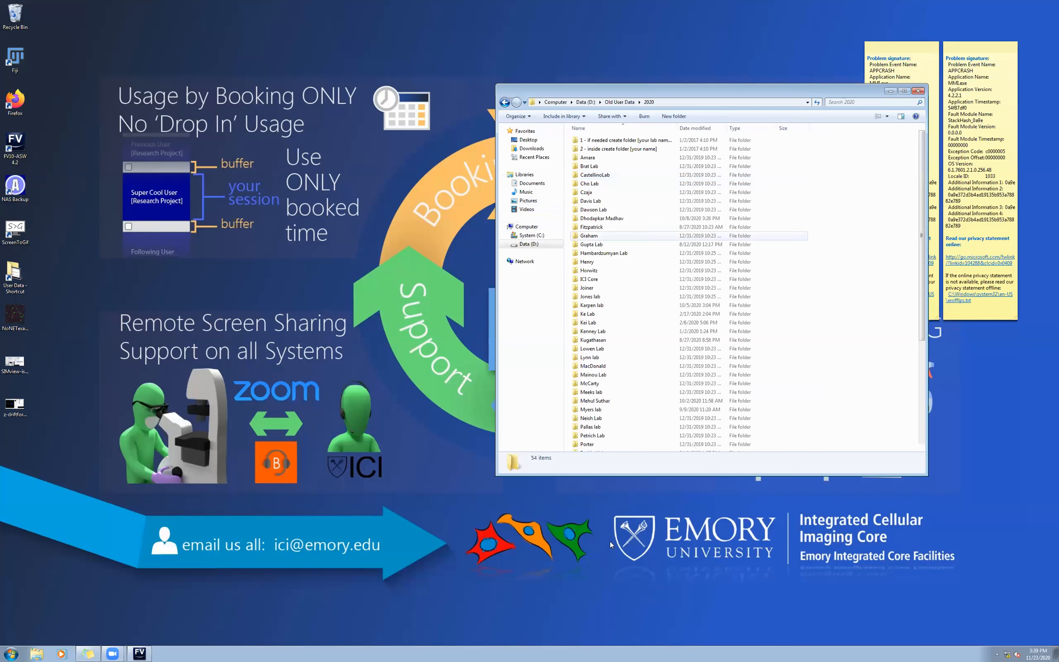
scroll(590, 418, "down", 6)
scroll(590, 418, "down", 2)
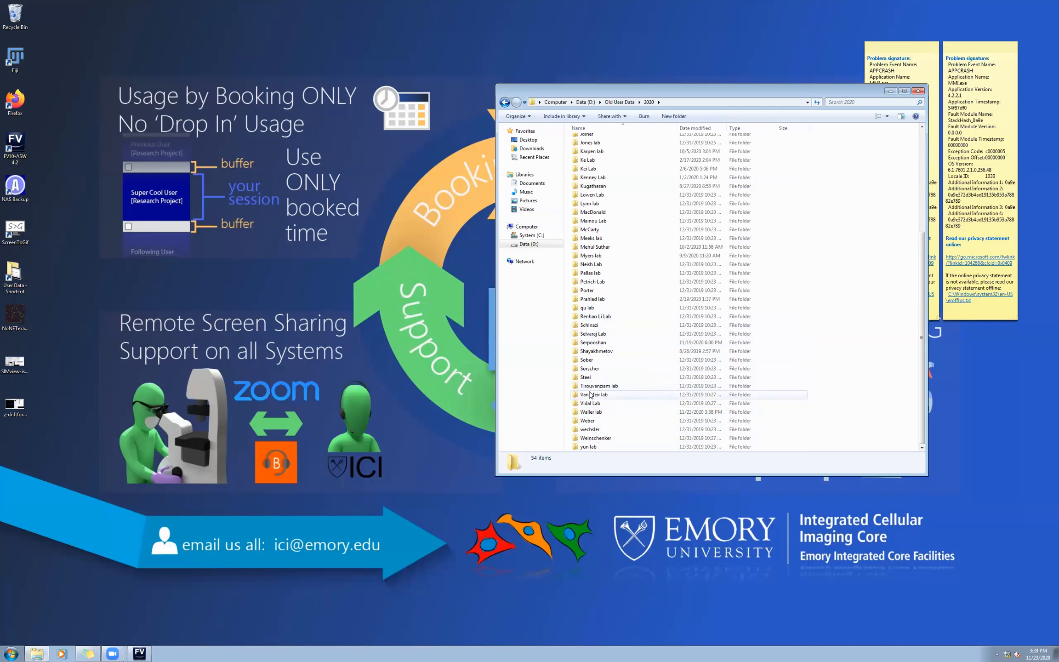
double_click(590, 412)
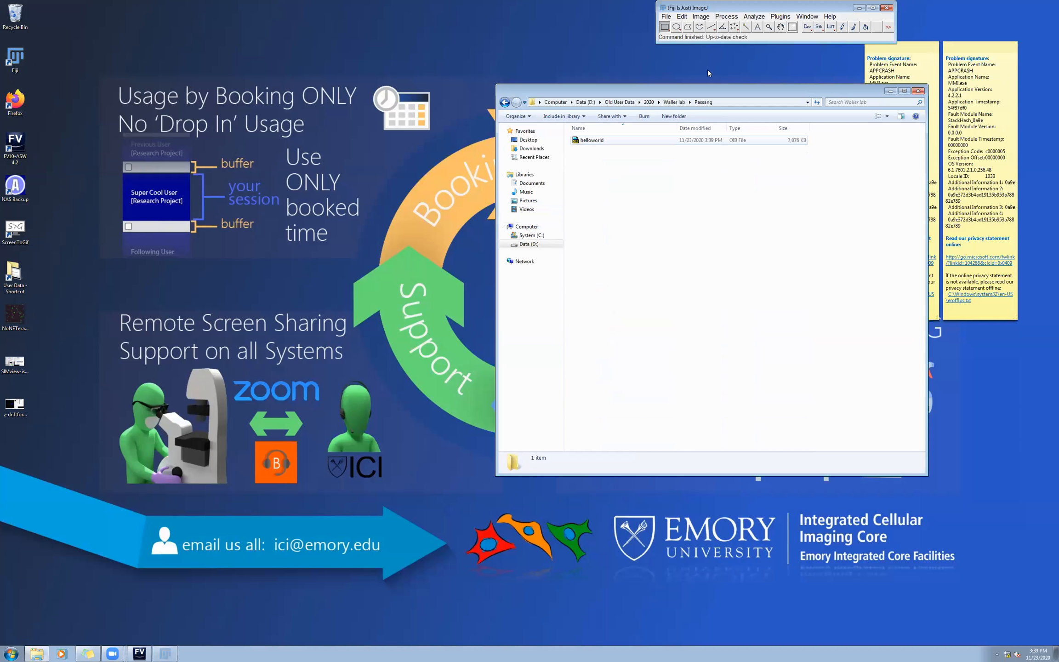
Open the saved helloworld.oib file in Fiji and flip through its three channels
left_click_drag(592, 140, 736, 28)
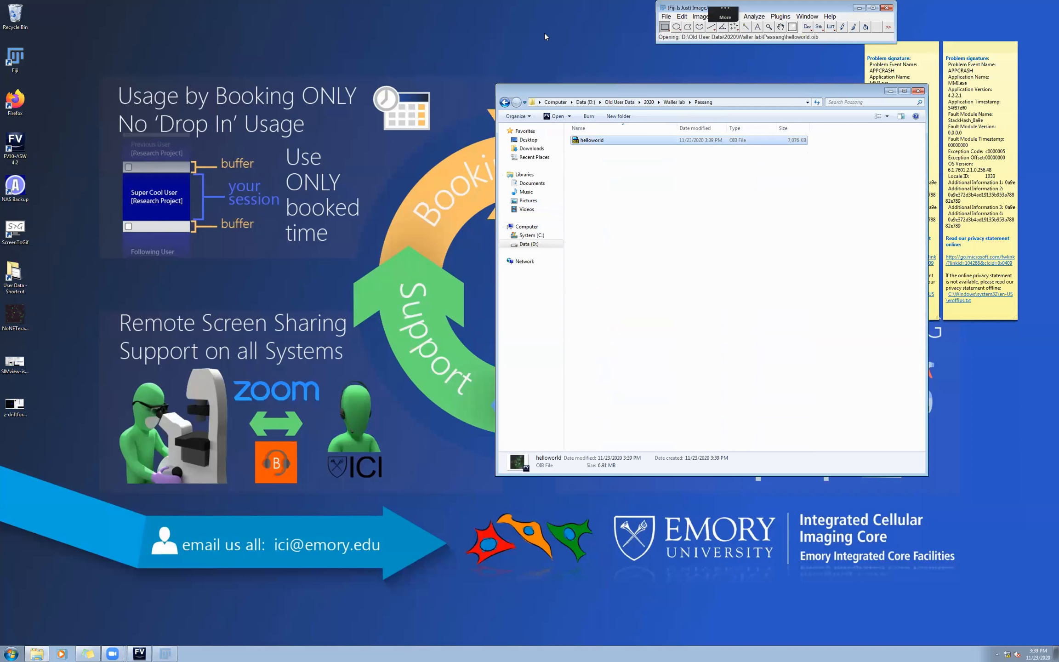
left_click(645, 306)
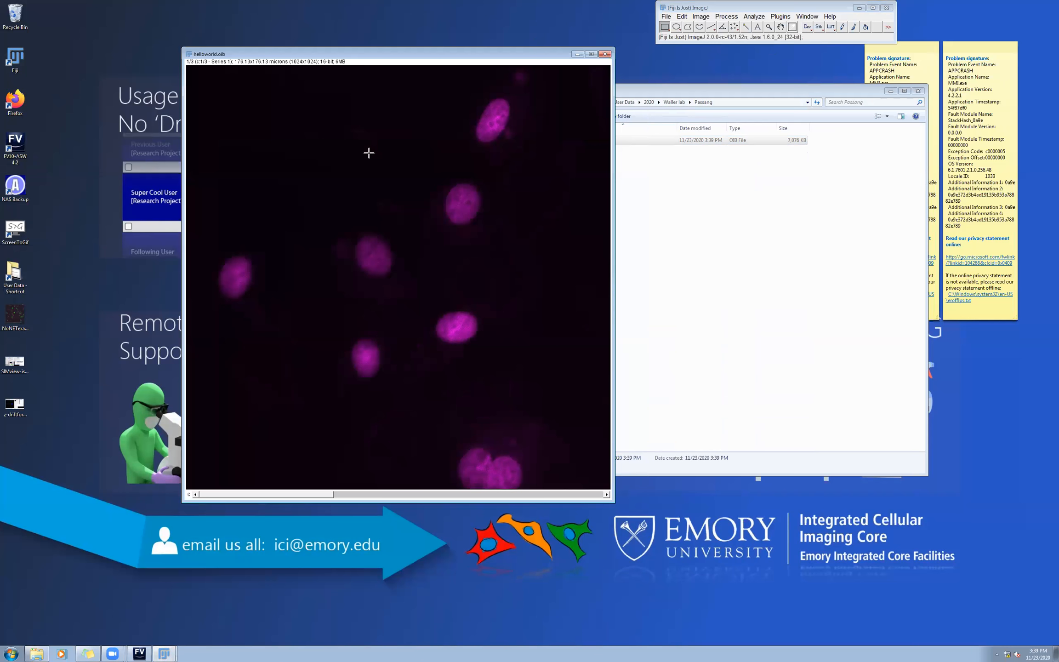
scroll(369, 152, "down", 2)
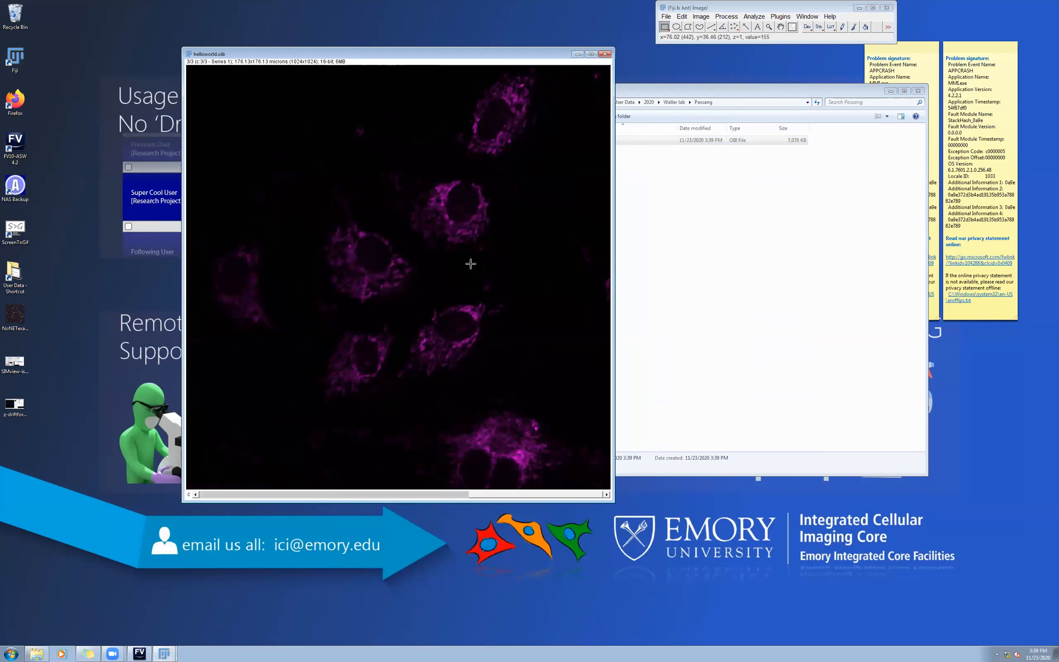
scroll(470, 267, "up", 2)
scroll(469, 267, "down", 2)
scroll(468, 268, "up", 2)
scroll(468, 268, "down", 2)
scroll(464, 270, "up", 2)
scroll(462, 267, "down", 1)
Apply the Grays lookup table to channel 2 and the Magenta lookup table to channel 3
left_click(831, 26)
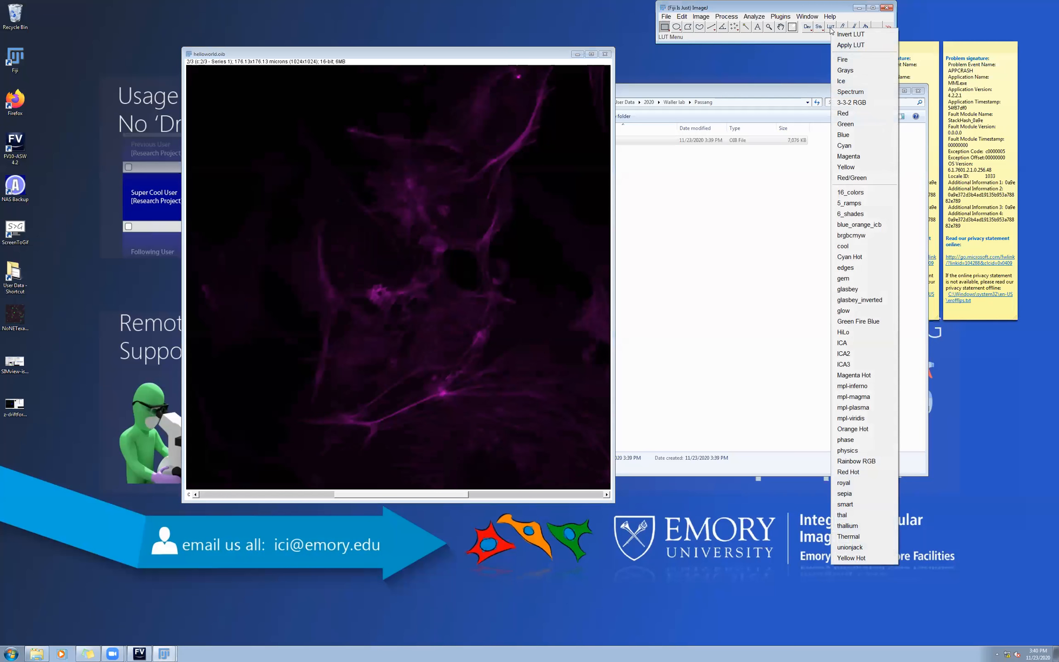
left_click(834, 69)
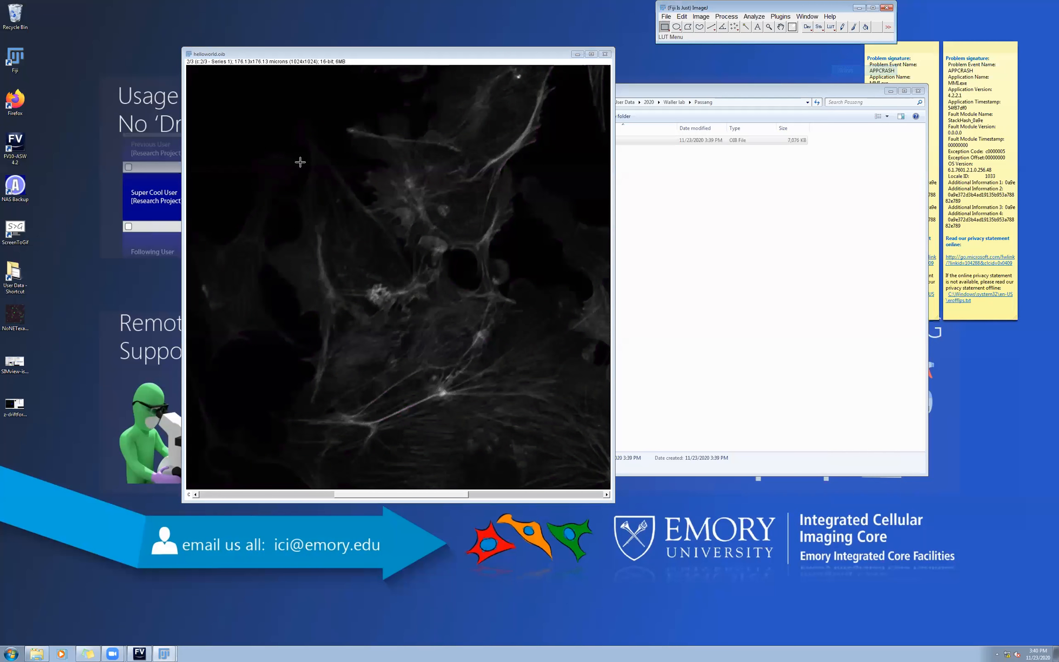
scroll(303, 164, "up", 2)
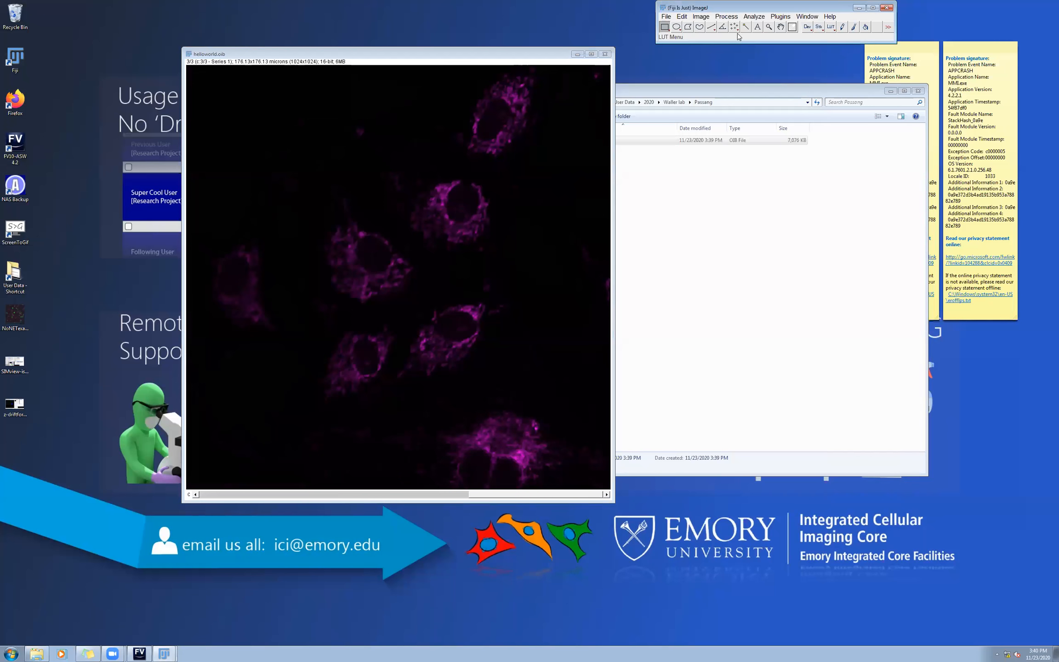
left_click(832, 27)
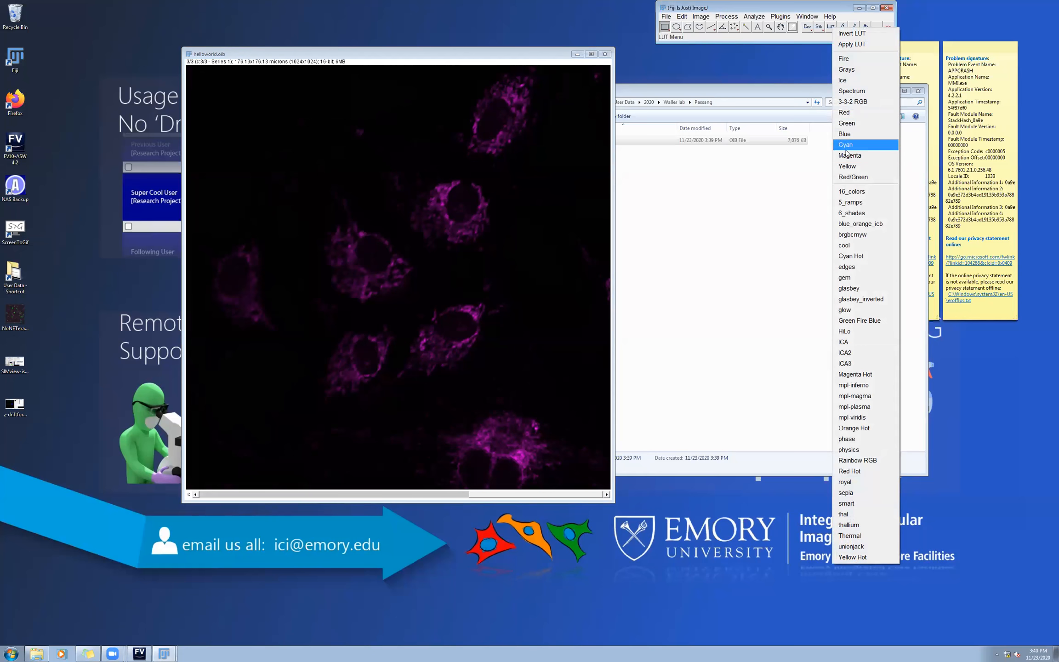
left_click(845, 133)
Choose a lookup table for the nuclei in channel 1 and apply the Green one to channel 2
scroll(540, 195, "up", 2)
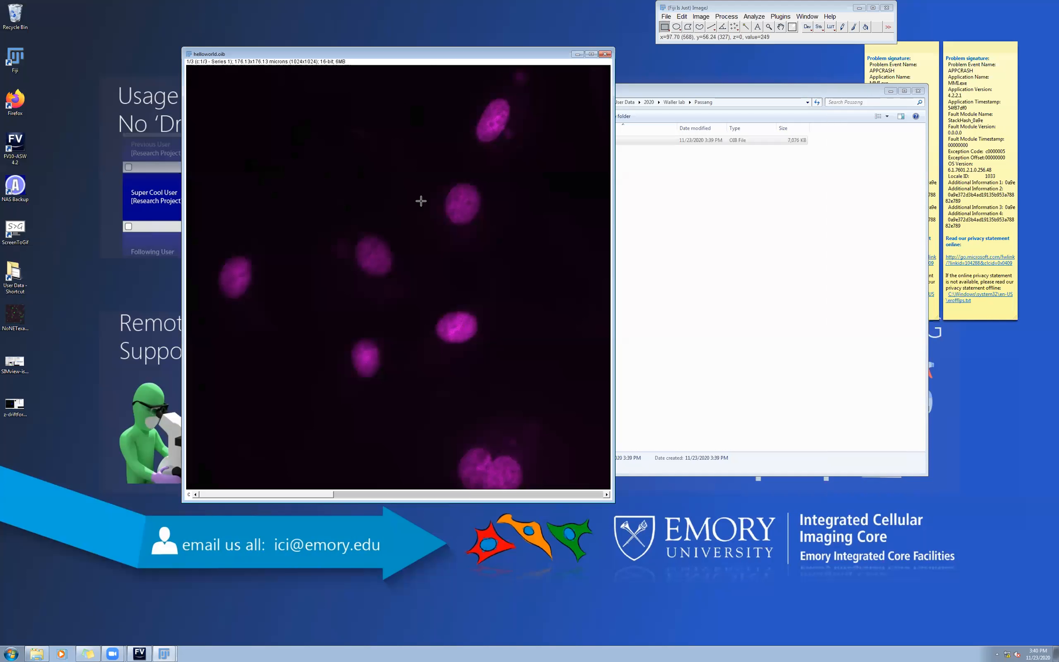
left_click(831, 26)
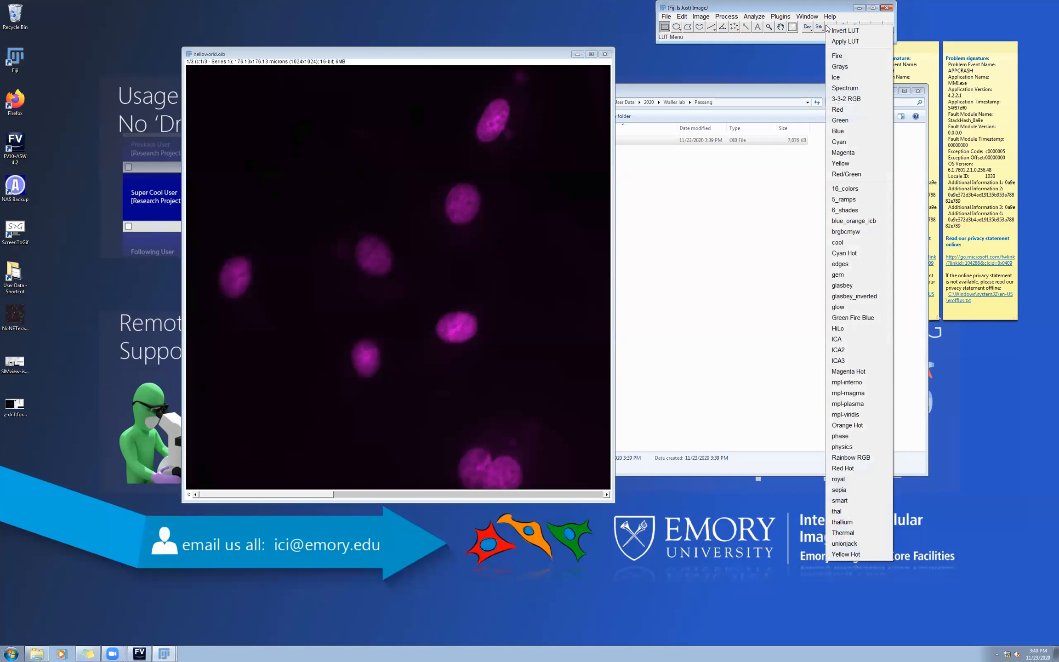
key("period")
left_click(831, 26)
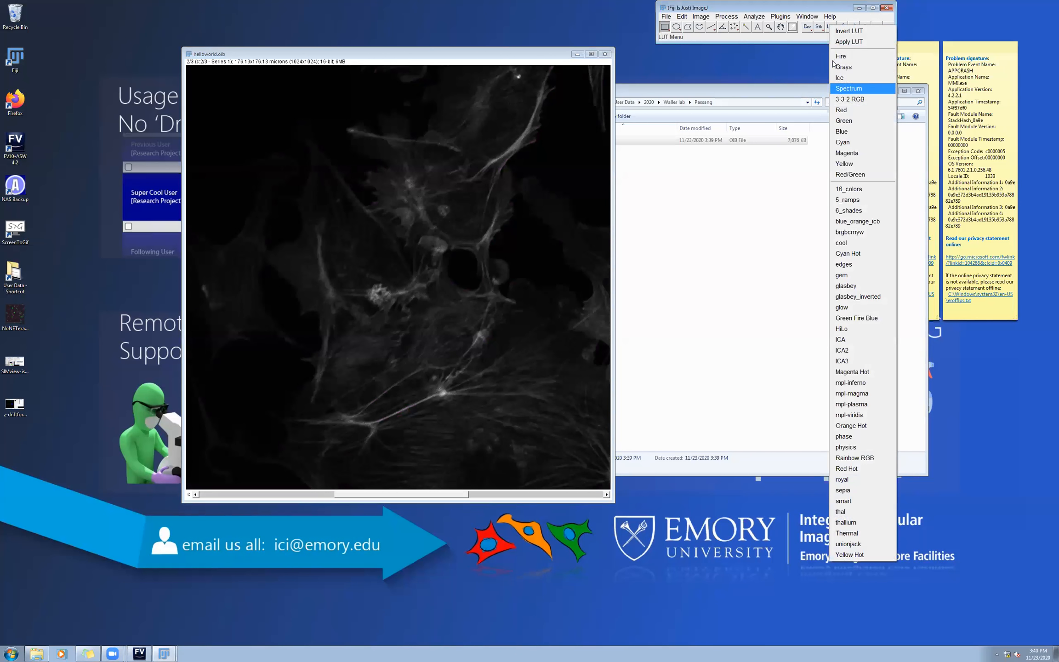
left_click(843, 121)
Step back and forth through the three channels to check their display colours, ending on channel 2
key("comma")
key("period")
key("period")
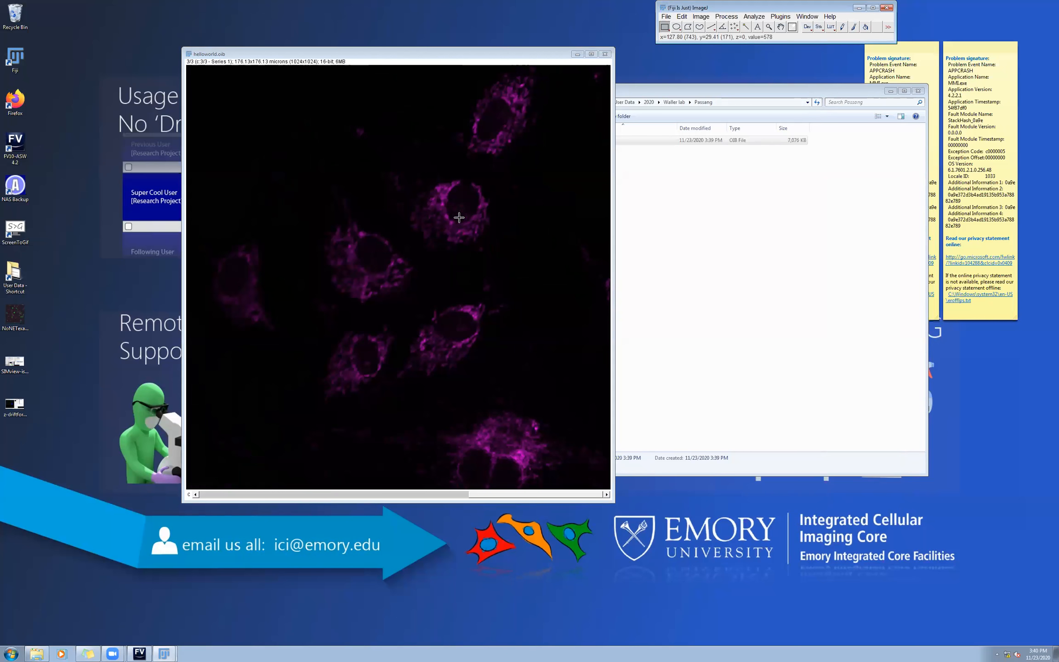
key("comma")
key("comma")
key("period")
key("period")
key("period")
key("period")
key("period")
key("comma")
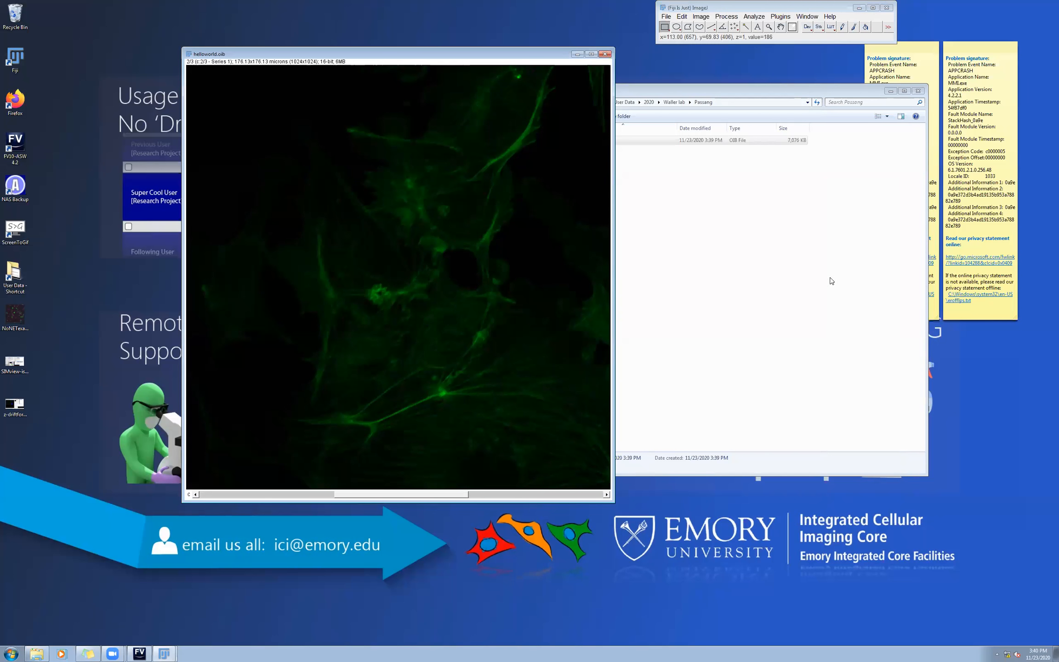
Brighten the green channel by lowering its display maximum to about 975 in Brightness/Contrast
key("ctrl+shift+c")
left_click_drag(858, 257, 837, 258)
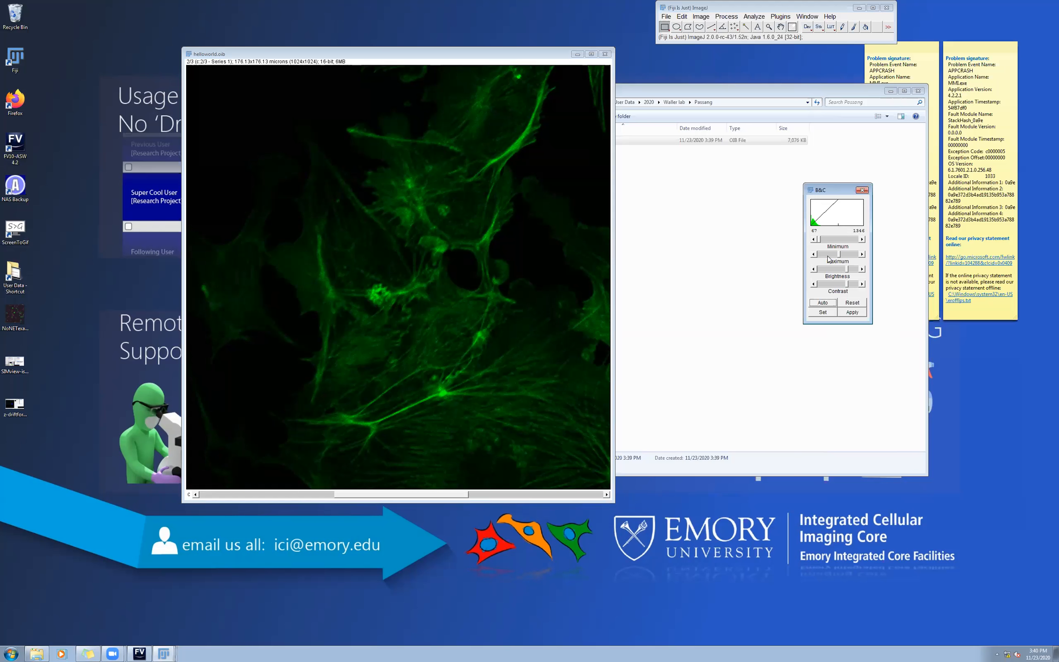
left_click_drag(838, 257, 836, 257)
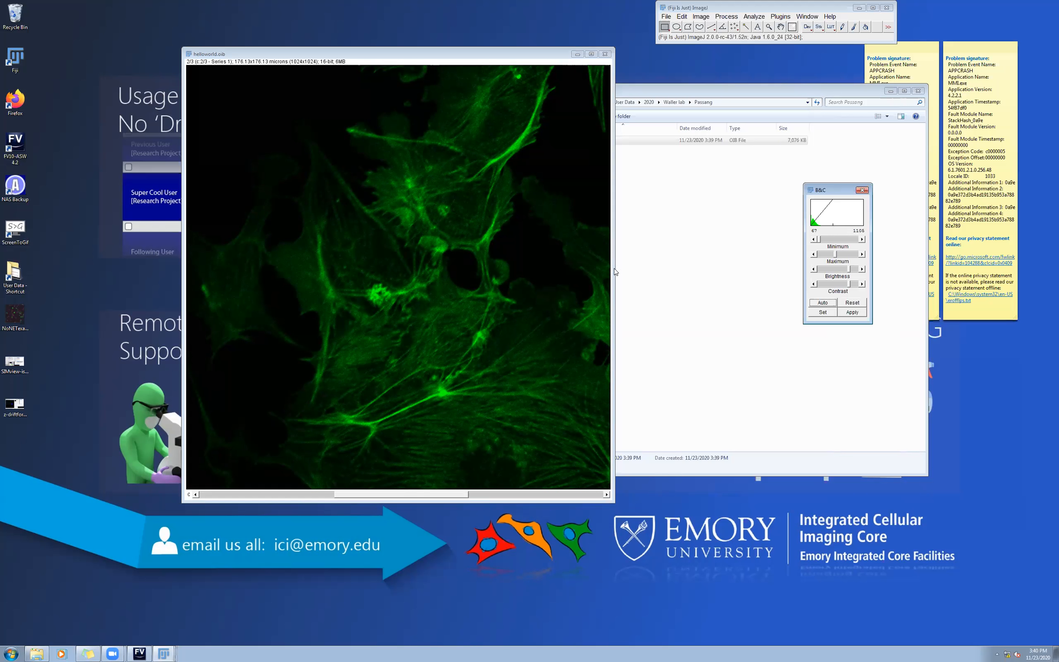
left_click_drag(835, 255, 832, 255)
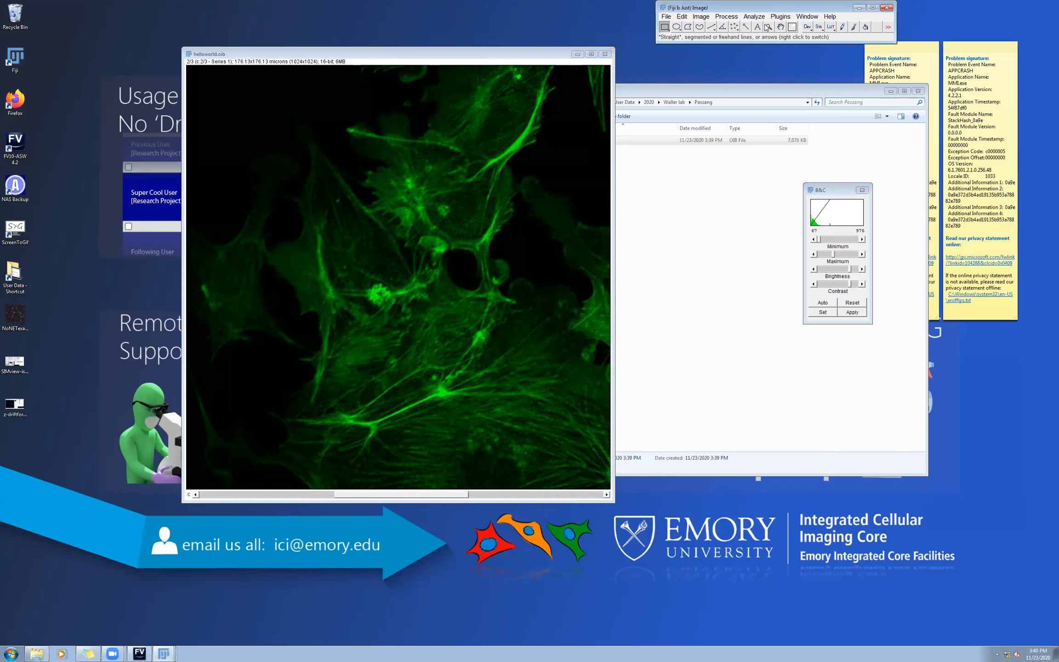
Apply a Median filter with a 2.0 pixel radius to all three images in the stack, previewing it first
left_click(873, 7)
left_click(1034, 6)
left_click_drag(792, 8, 795, 40)
left_click(706, 49)
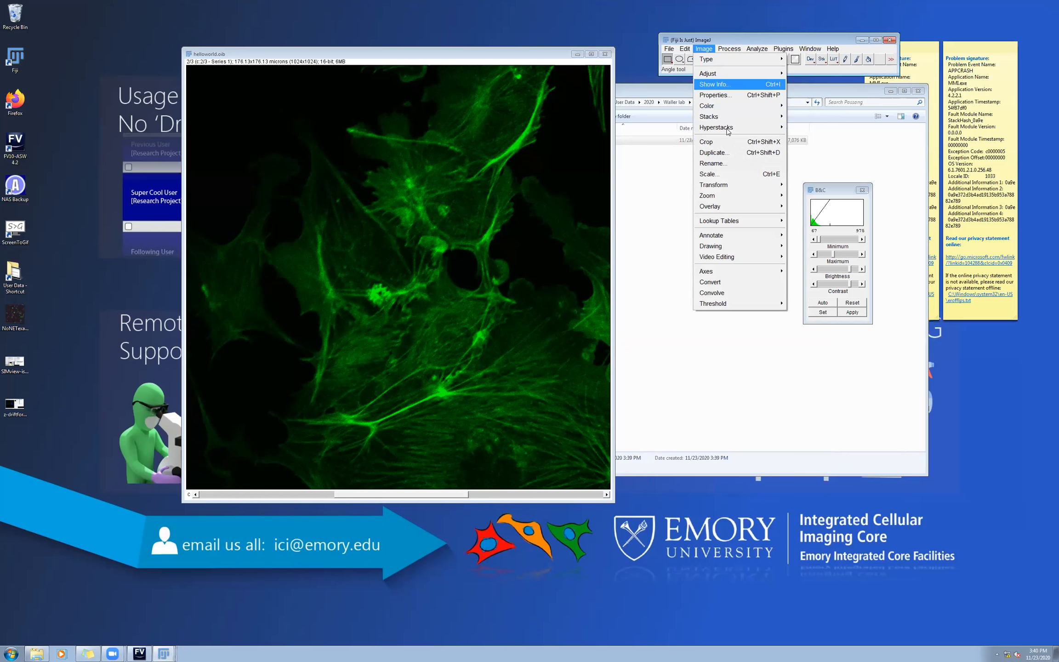
mouse_move(729, 49)
mouse_move(782, 166)
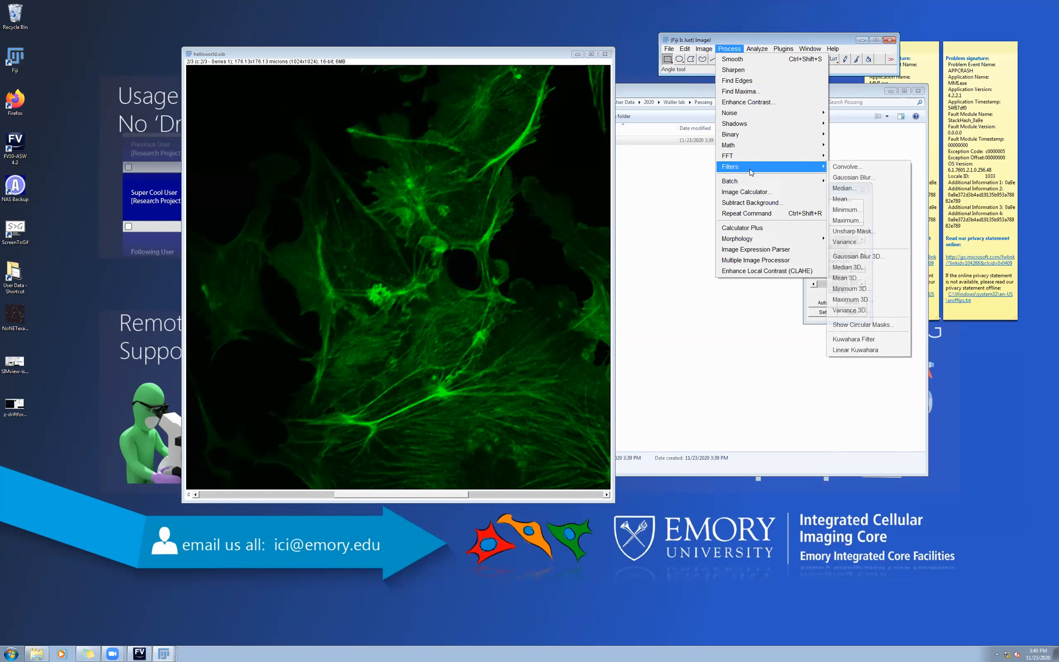
left_click(837, 189)
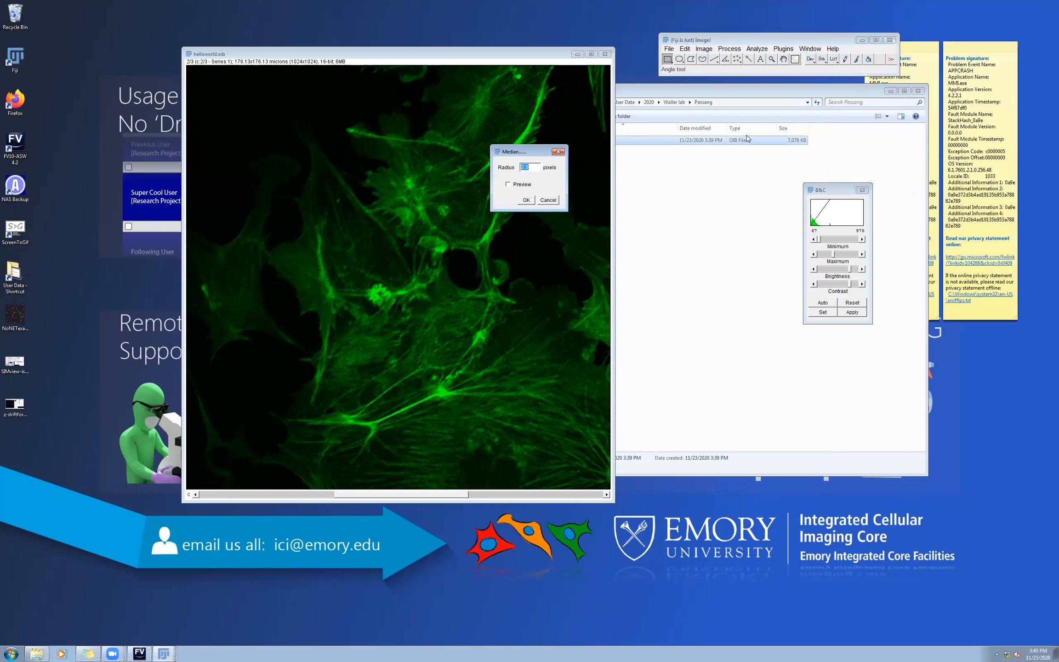
left_click(523, 185)
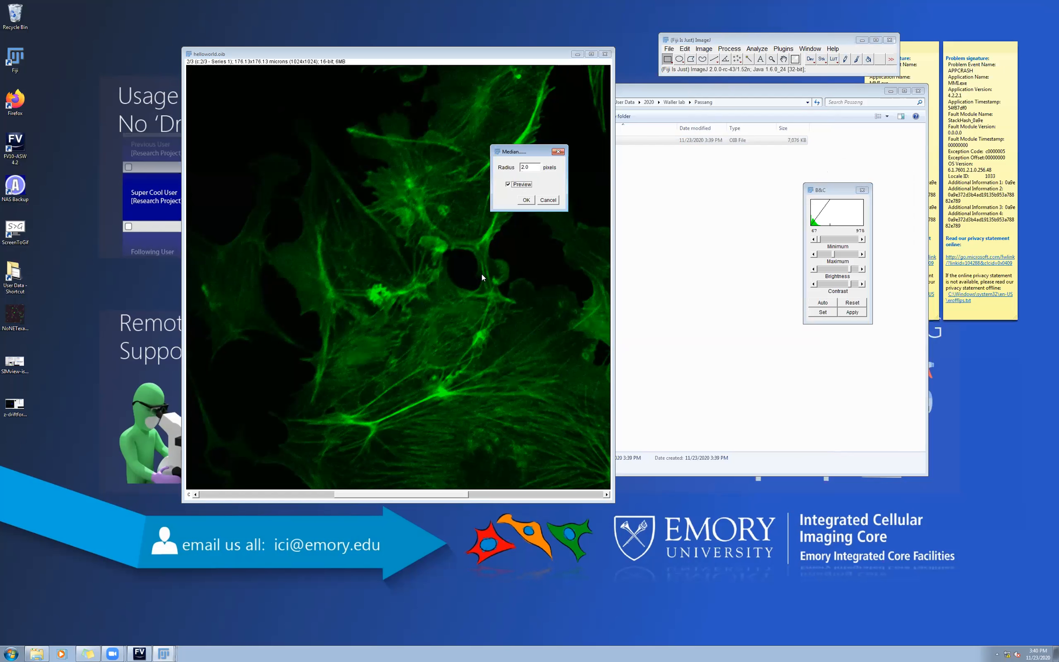
left_click(525, 201)
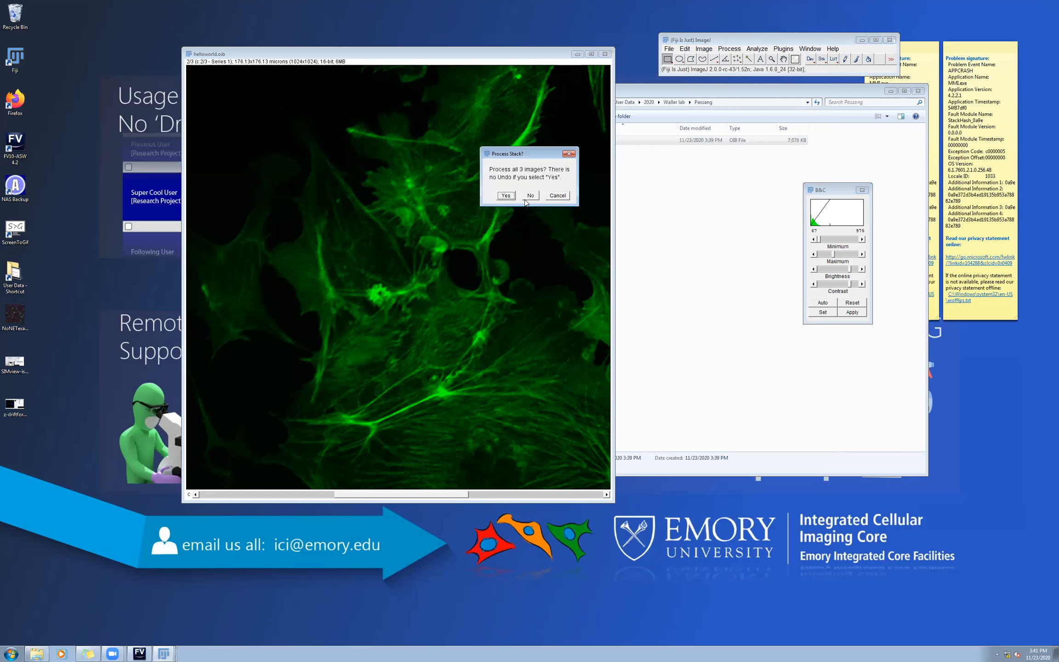
left_click(506, 195)
Flip through the filtered channels and close helloworld.oib without saving the changes
left_click(559, 396)
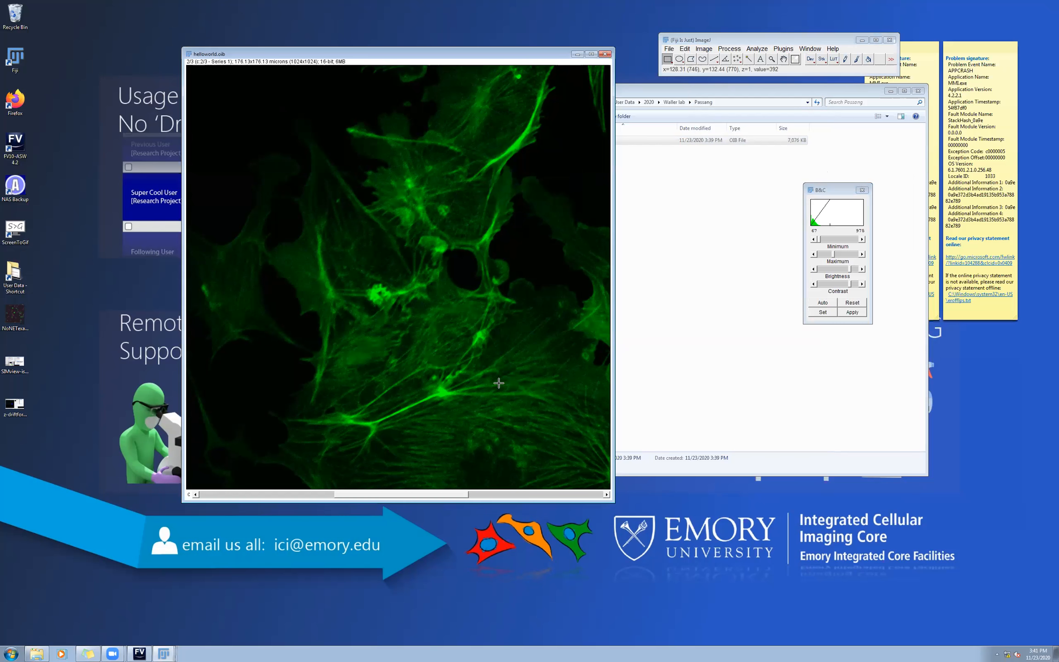
scroll(489, 377, "up", 1)
scroll(479, 369, "down", 2)
scroll(479, 369, "up", 1)
scroll(469, 363, "down", 1)
scroll(497, 367, "up", 1)
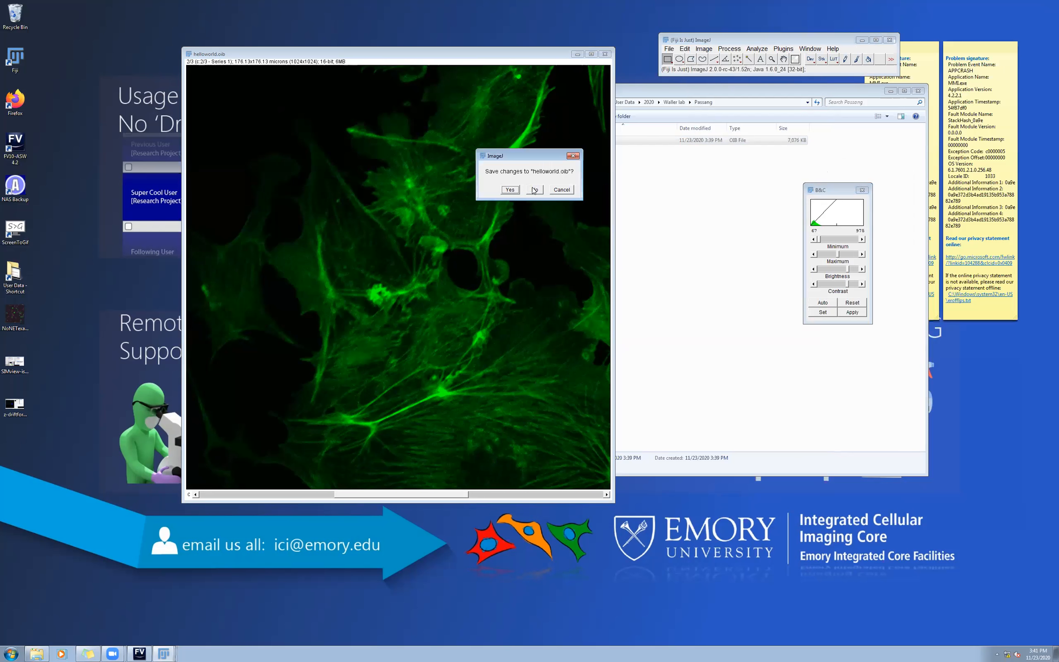
left_click(533, 189)
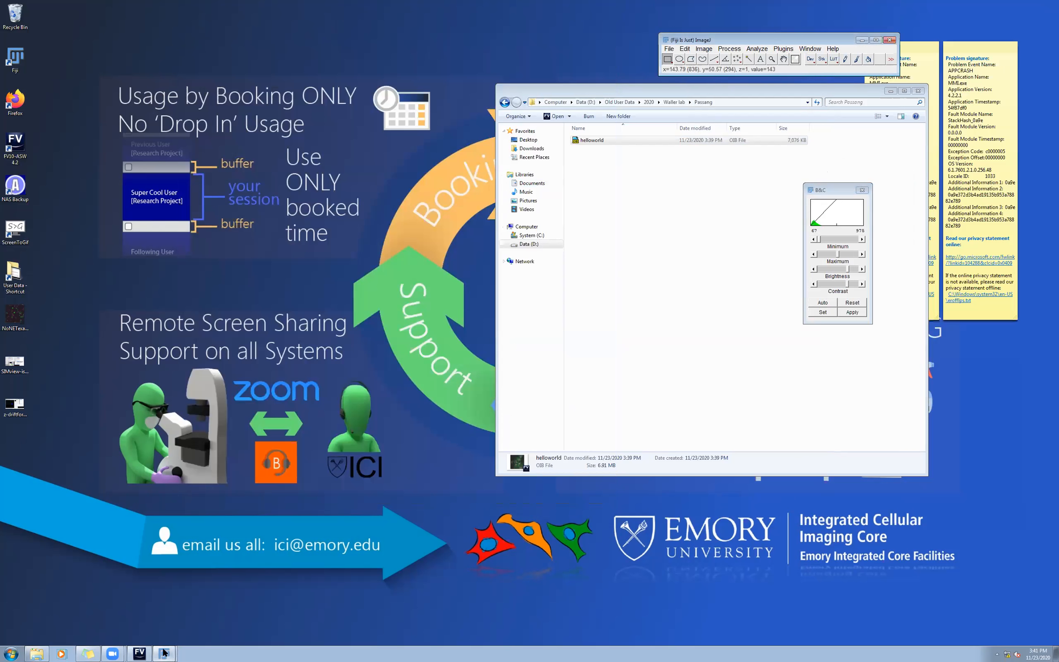
Switch back to FluoView, turn off sequential scanning and enable Virtual Channel Scan with 2 phases in the dye list
left_click(139, 653)
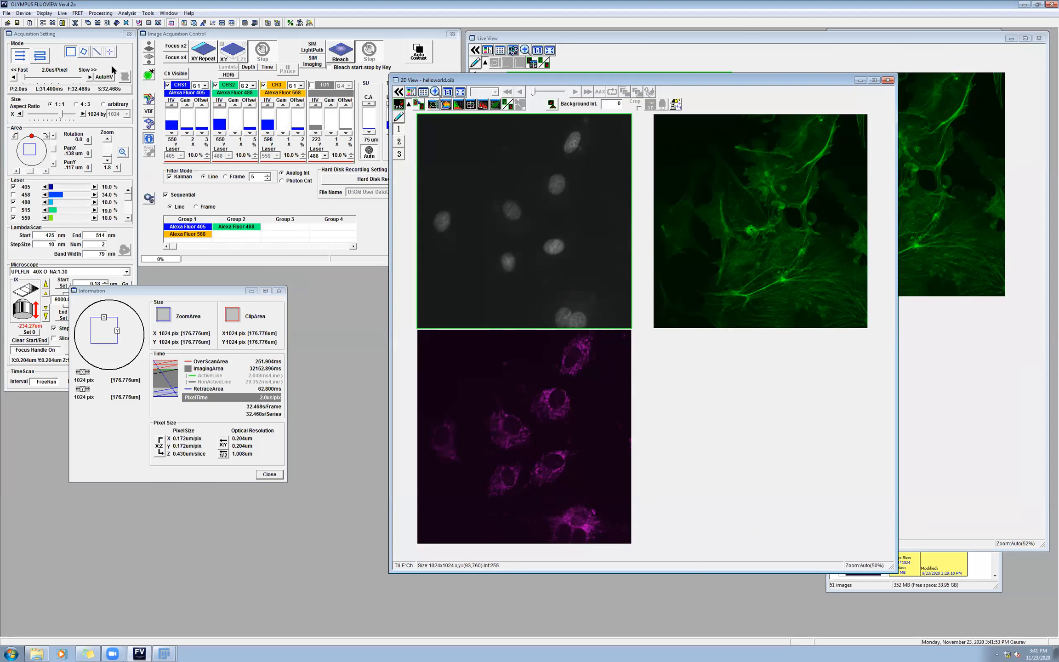
left_click(175, 198)
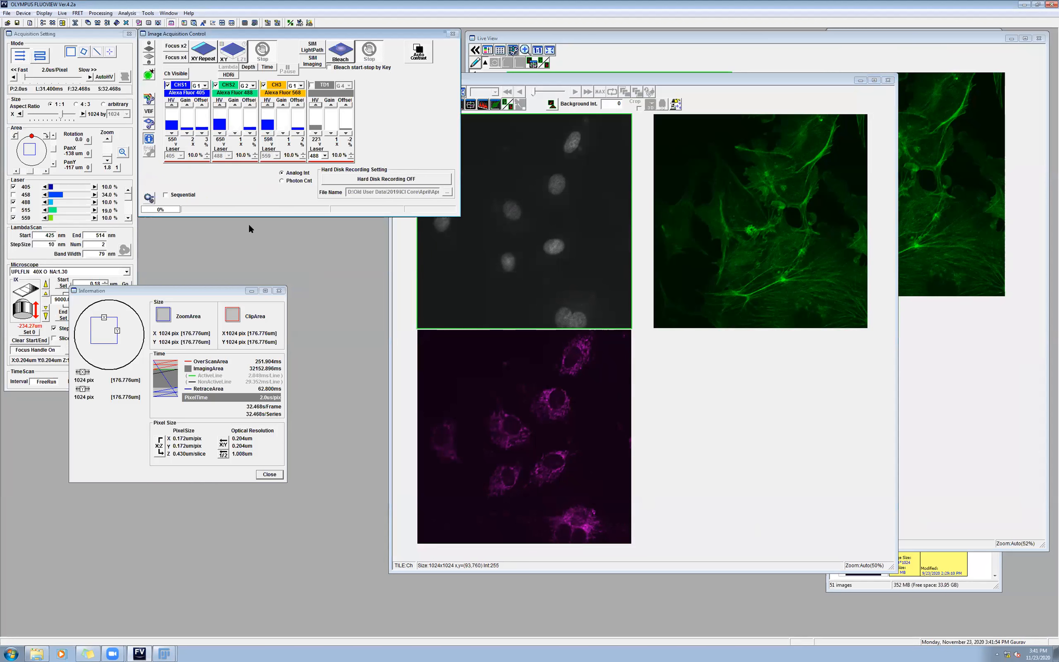
left_click(149, 75)
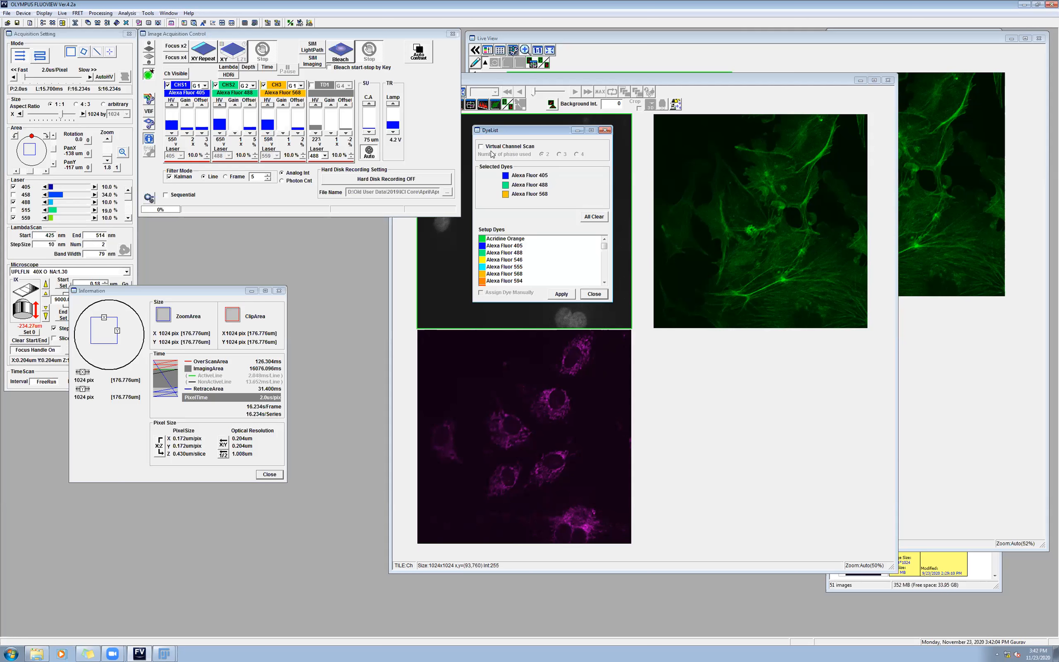
left_click(489, 150)
left_click(561, 293)
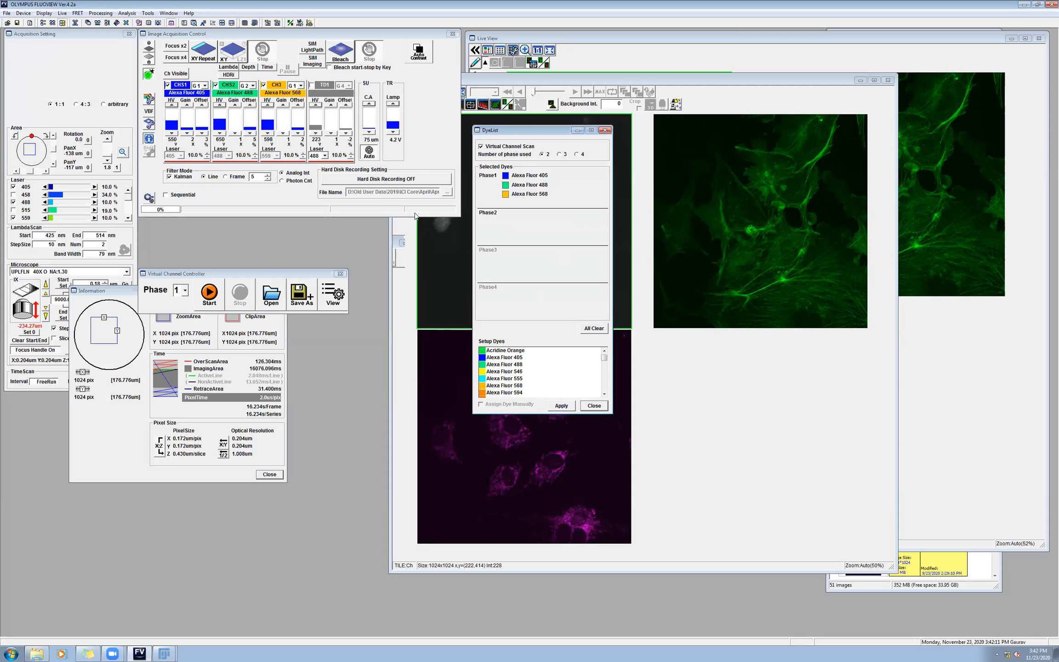
left_click_drag(227, 275, 202, 239)
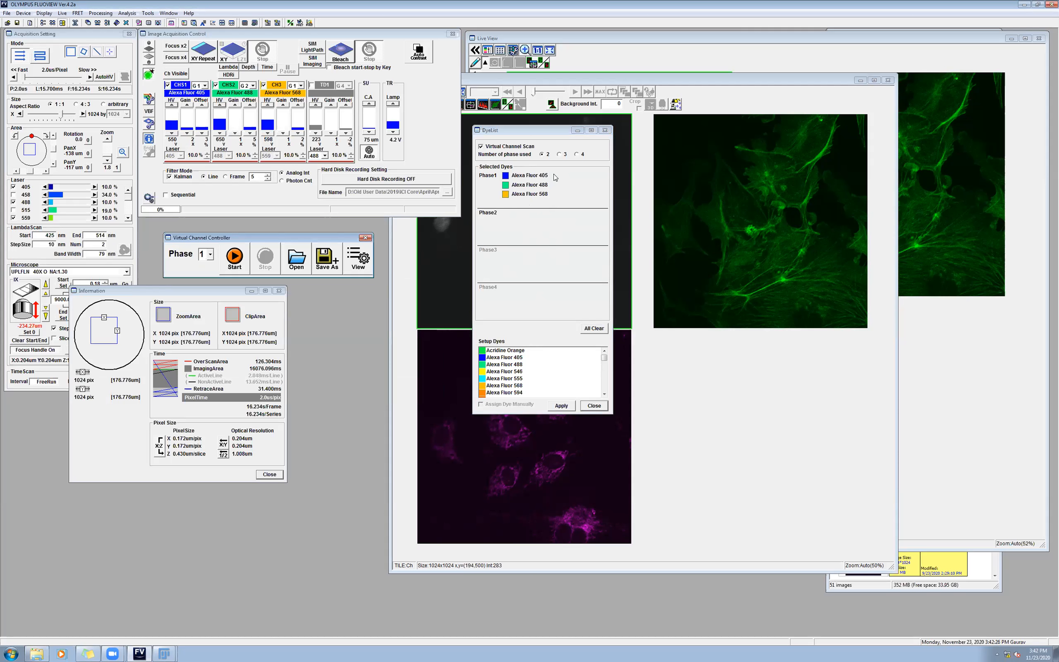
Switch the virtual channel controller to phase 2, assign Alexa Fluor 647 to Phase 2, apply it and close the dye list
left_click(205, 255)
left_click(205, 277)
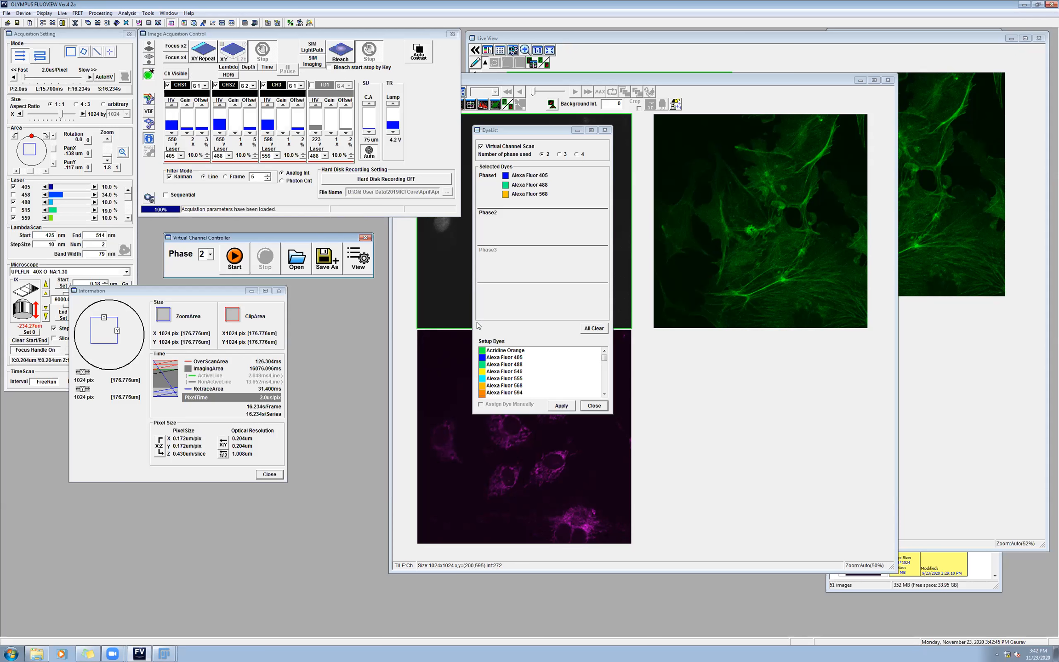
scroll(507, 369, "down", 1)
scroll(507, 369, "down", 1)
left_click(525, 390)
left_click(523, 210)
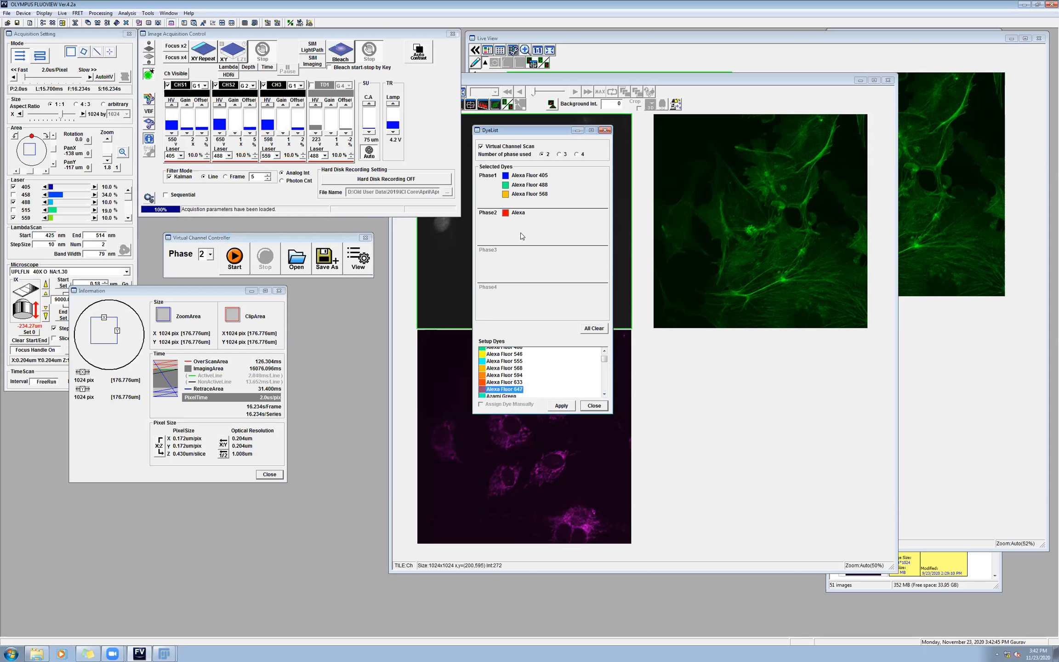
left_click(567, 409)
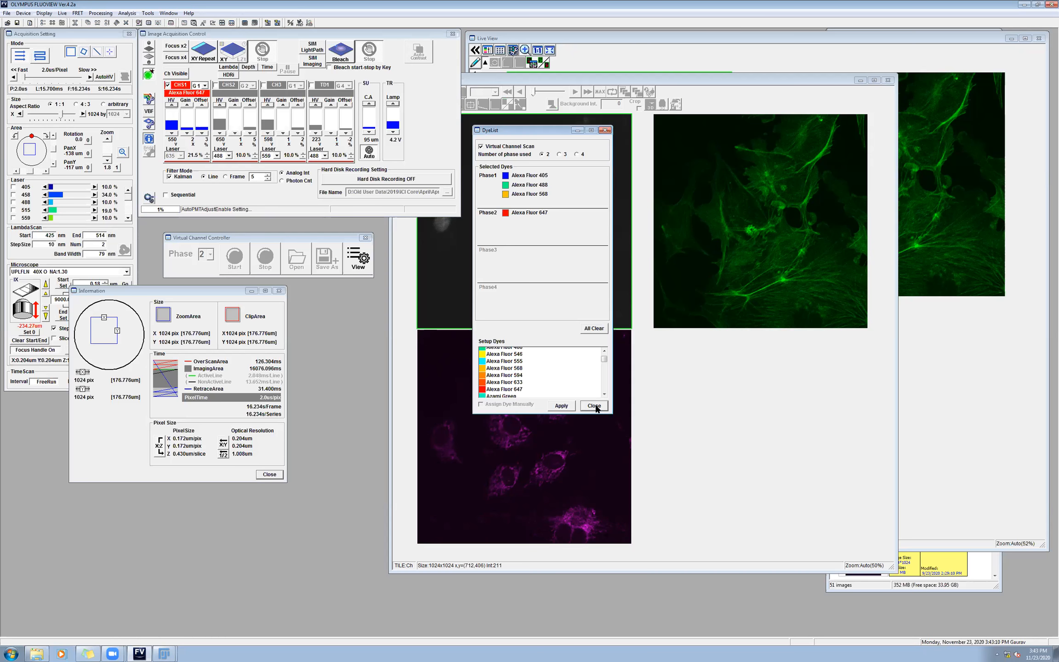
left_click(595, 405)
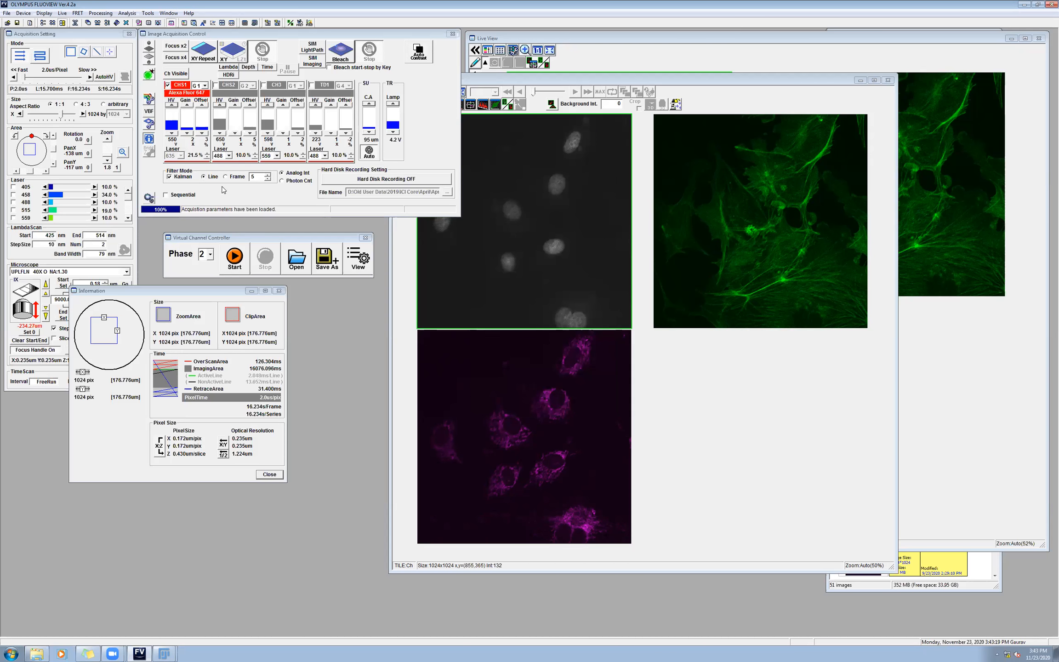
Run a brief x4 focus scan of the Alexa Fluor 647 phase and lower the Ch1 display maximum to 930
left_click(176, 58)
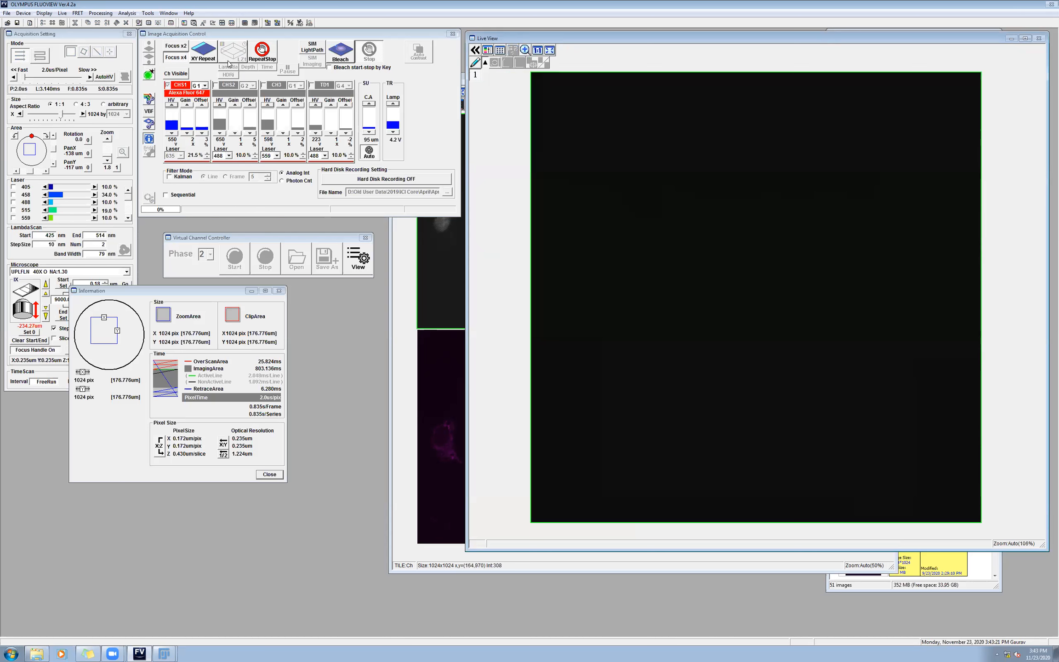
left_click(263, 52)
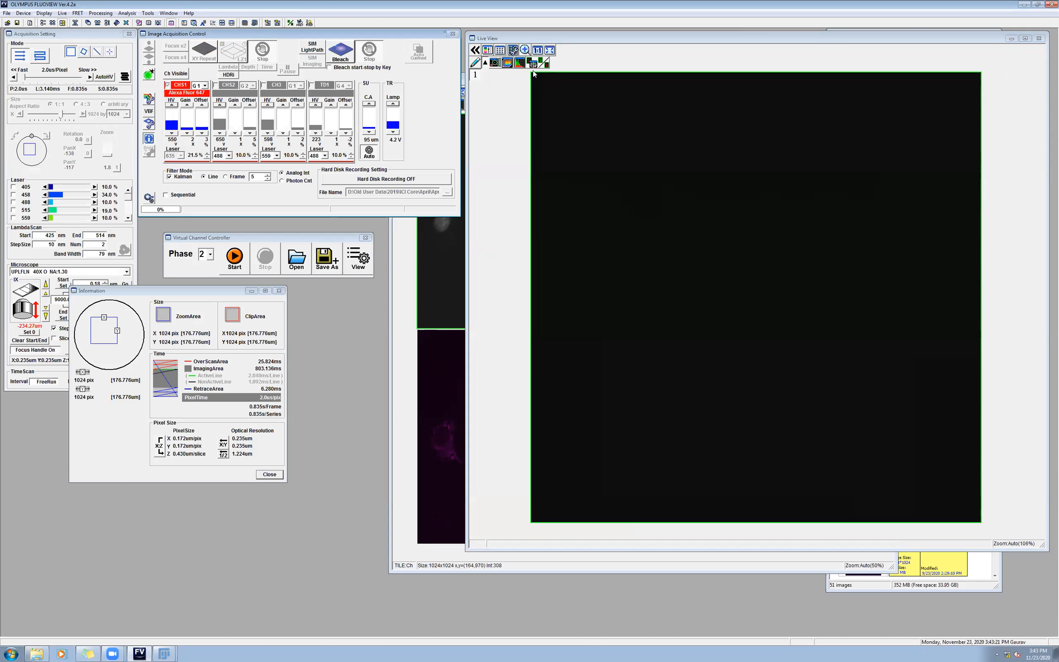
left_click(487, 51)
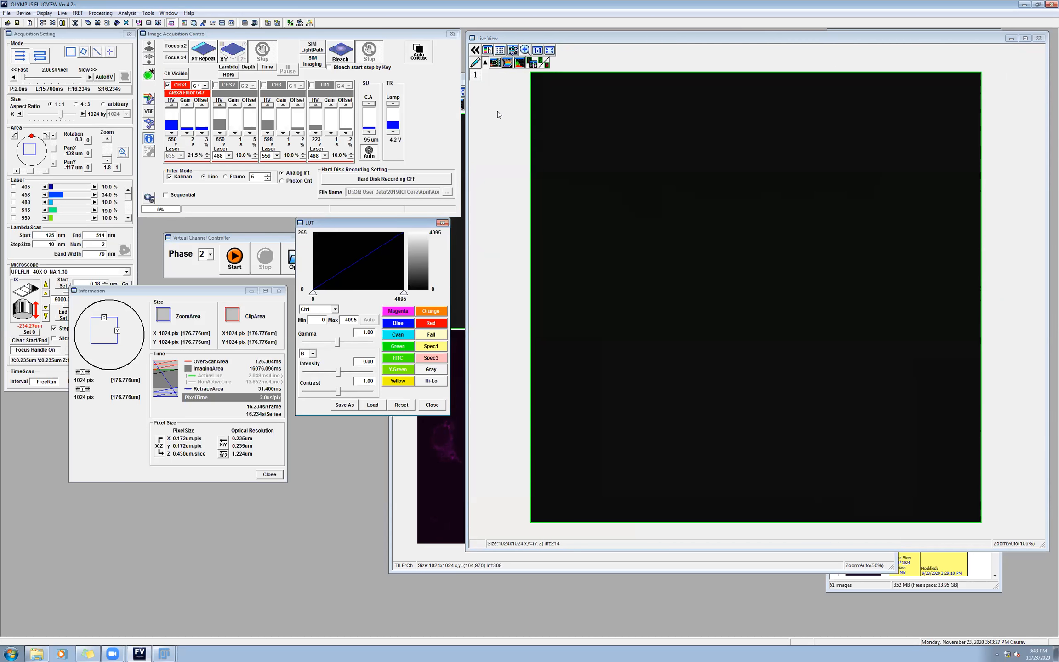
left_click_drag(405, 292, 336, 308)
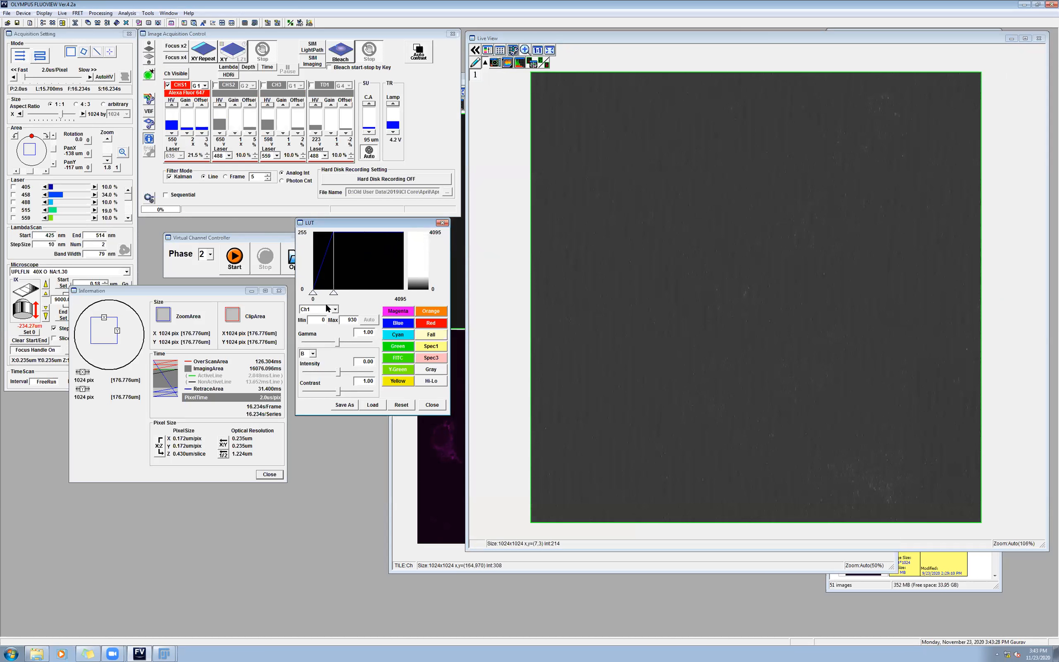
left_click(252, 237)
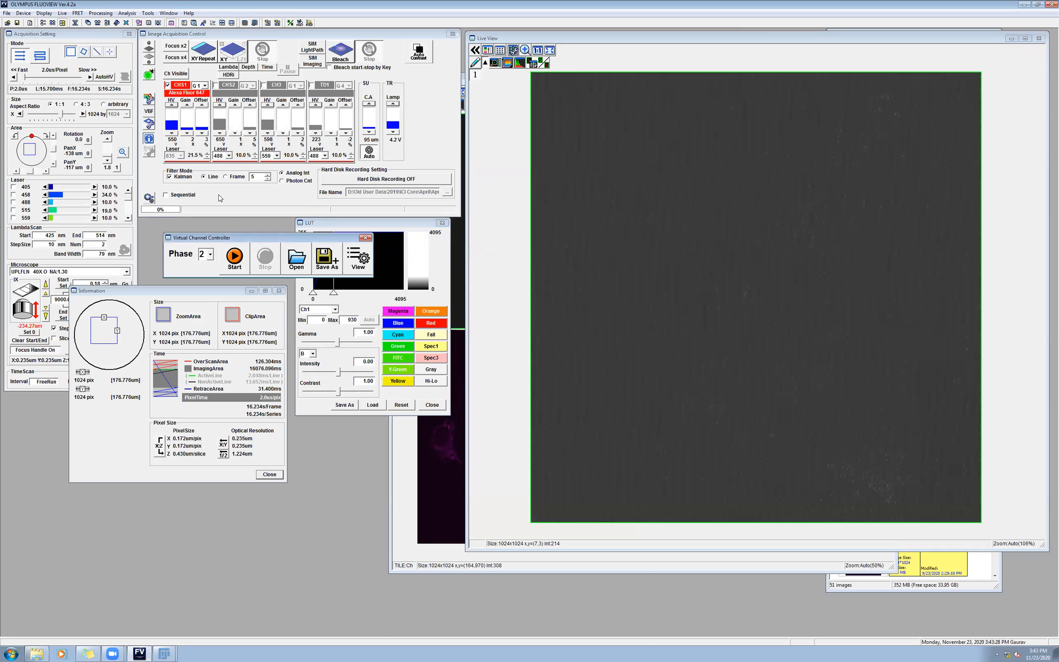
Add Alexa Fluor 594 to Phase 2 in the dye list, apply the change and close the list
left_click(152, 74)
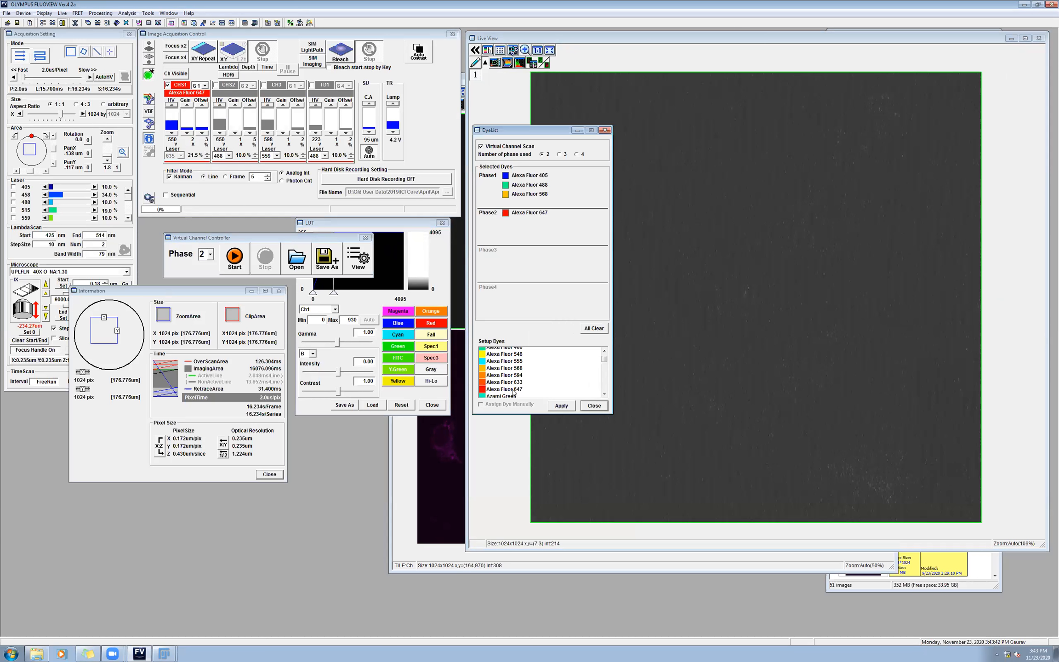
left_click_drag(511, 375, 503, 179)
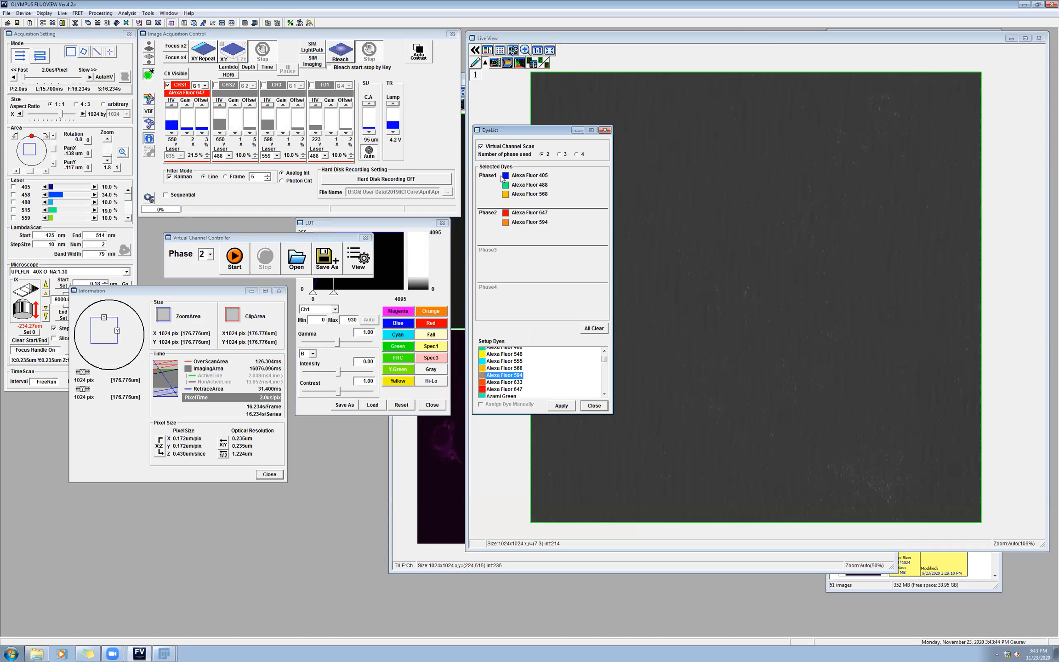
left_click(557, 406)
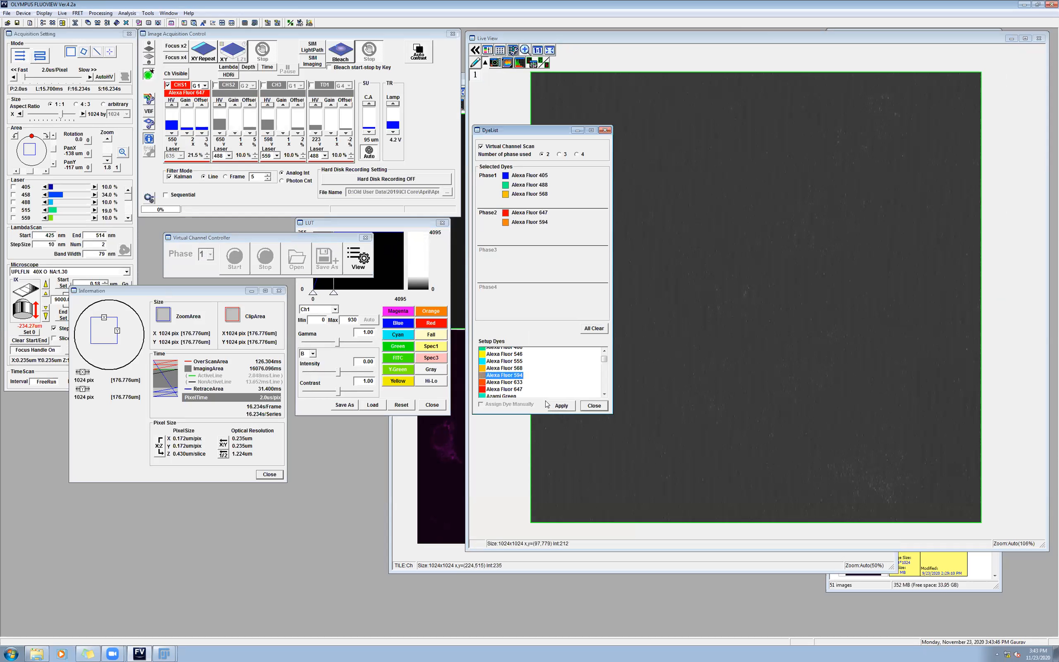
left_click(561, 407)
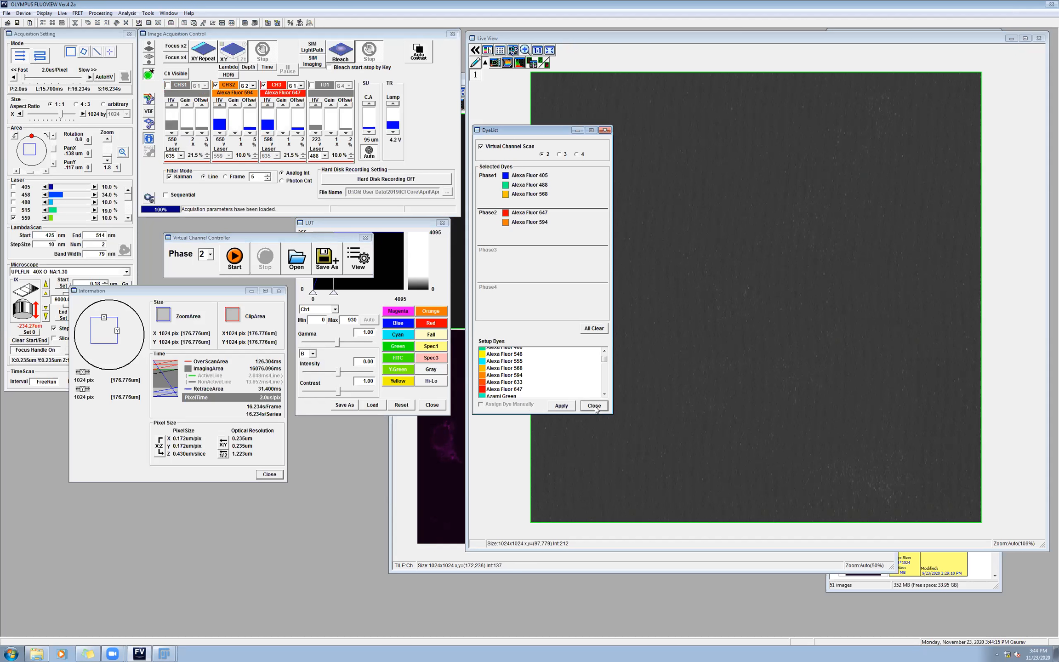
left_click(594, 406)
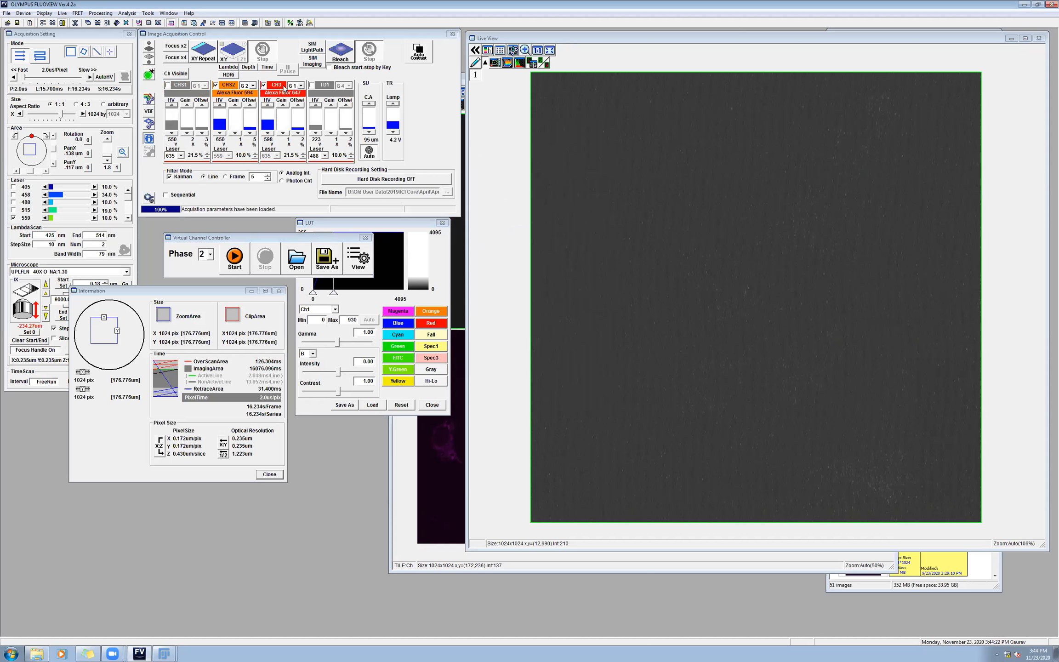
Bring the 635 laser into view and run an x4 focus scan of the phase 2 dyes, setting the CHS2 HV to 615
left_click(170, 176)
left_click(129, 218)
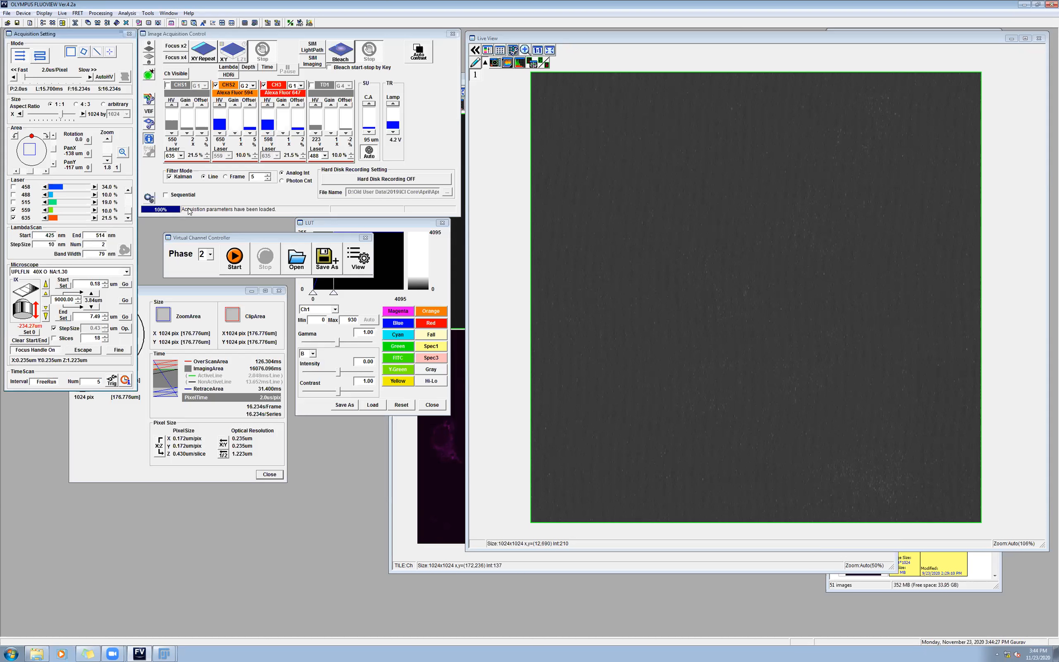
left_click(182, 58)
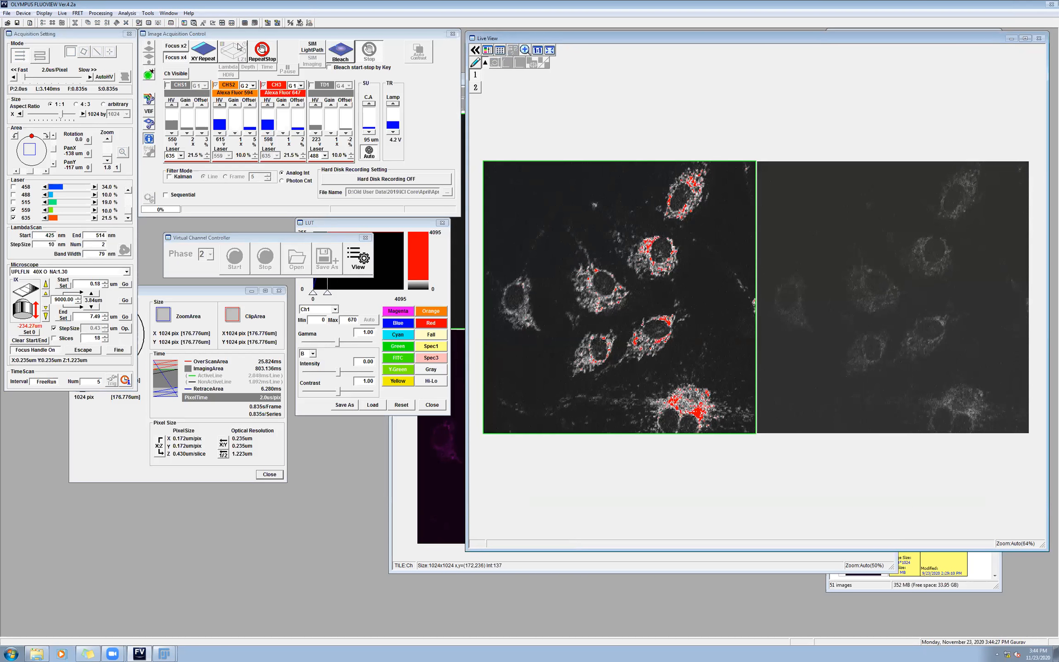
left_click(262, 51)
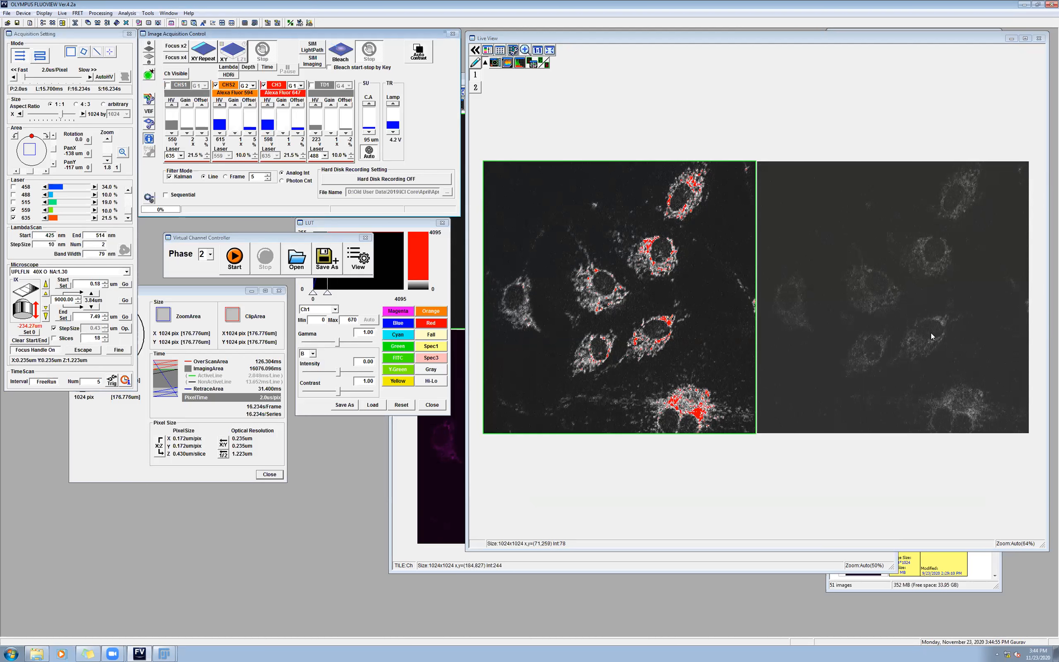
Turn on sequential scanning, run an x4 focus scan of both phase 2 dyes, and raise the Ch1 display maximum to 1321
left_click(166, 195)
left_click(179, 59)
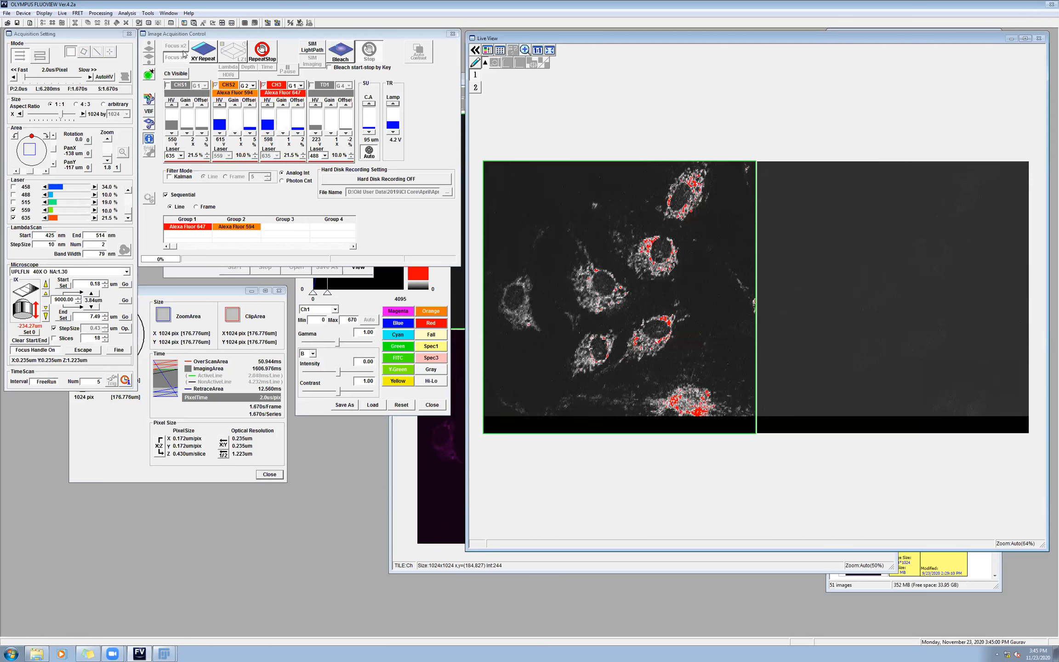
left_click(253, 58)
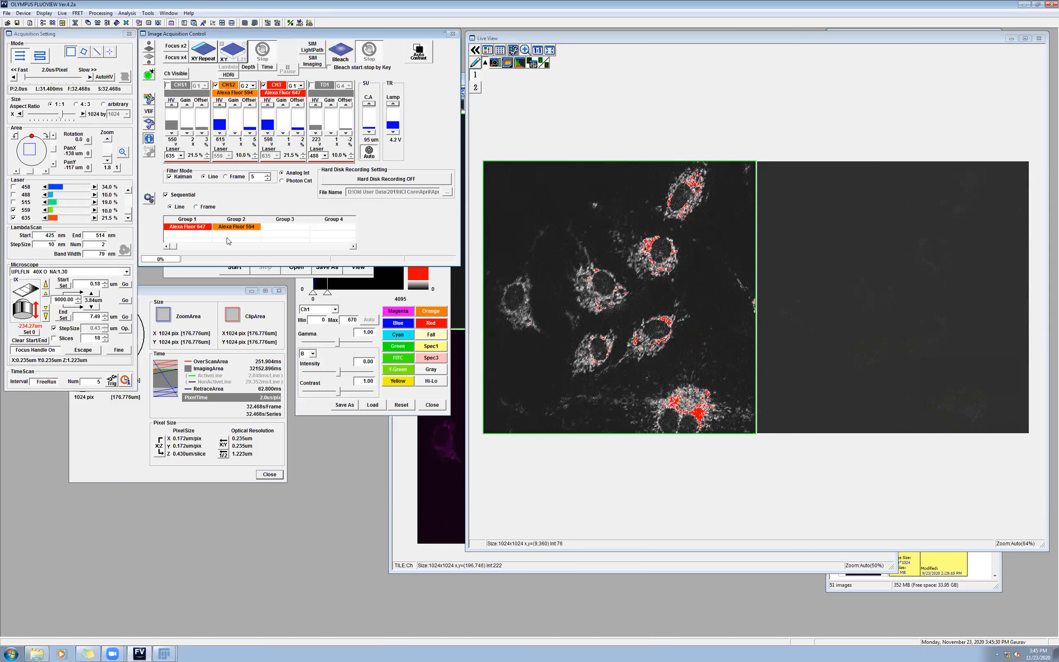
mouse_move(327, 292)
left_mouse_down()
mouse_move(368, 292)
mouse_move(342, 292)
left_mouse_up()
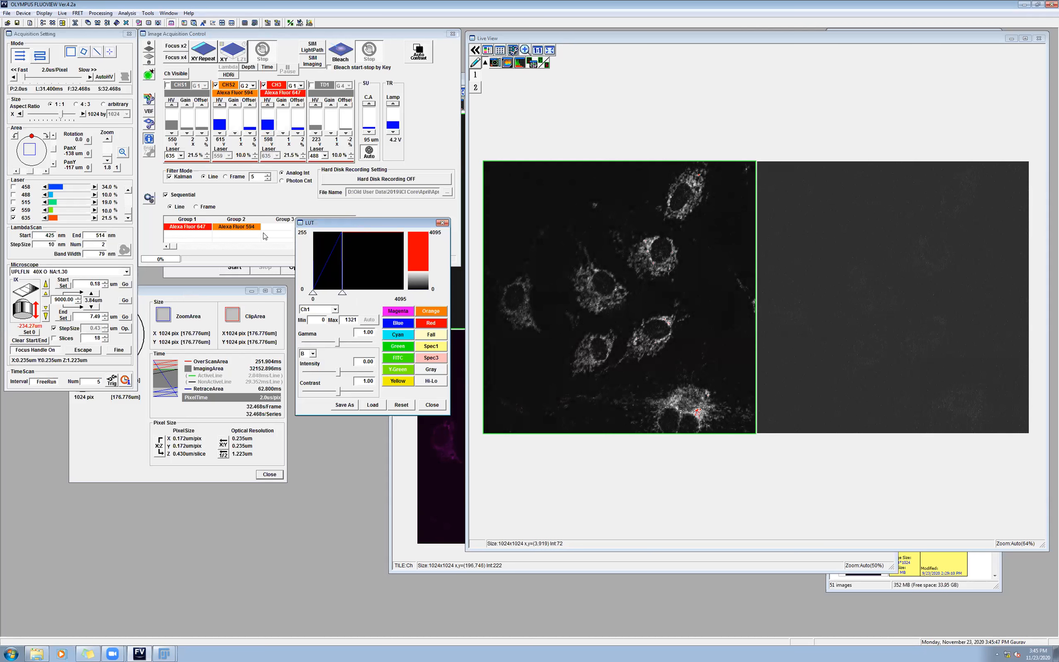
left_click_drag(347, 223, 340, 315)
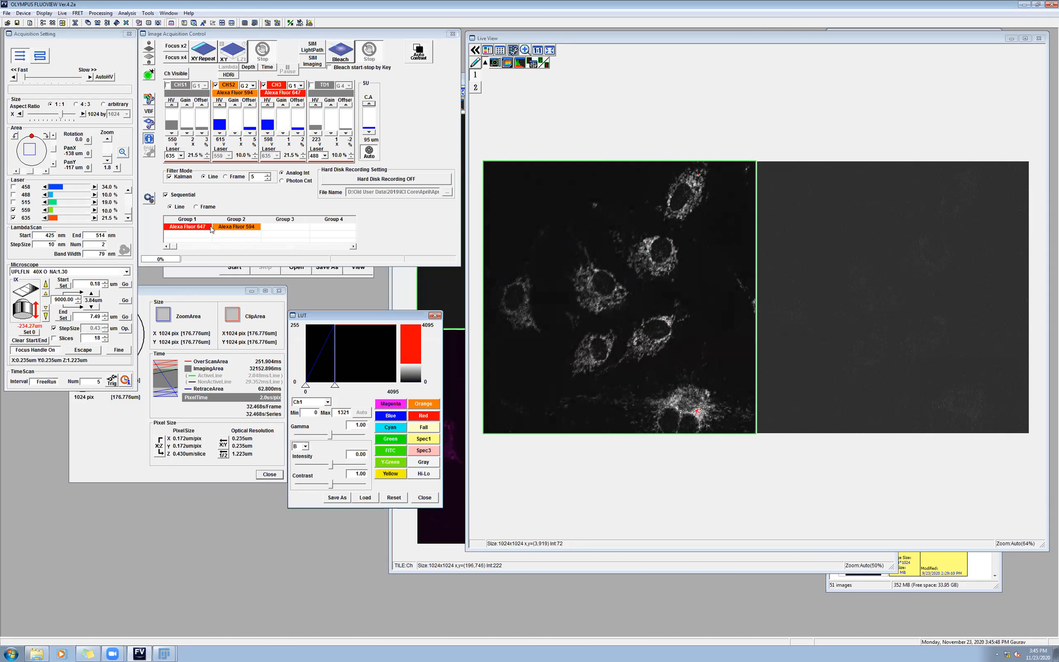
Start the two-phase virtual channel scan and raise the live Ch1 display maximum to 1693
left_click(211, 278)
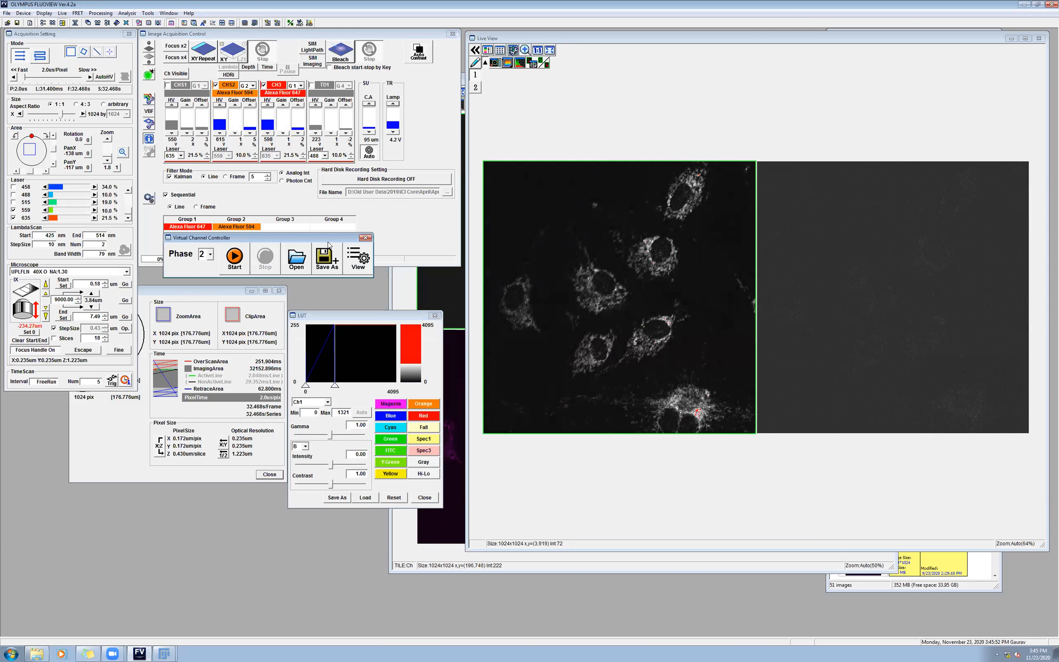
left_click_drag(329, 240, 328, 258)
left_click(209, 274)
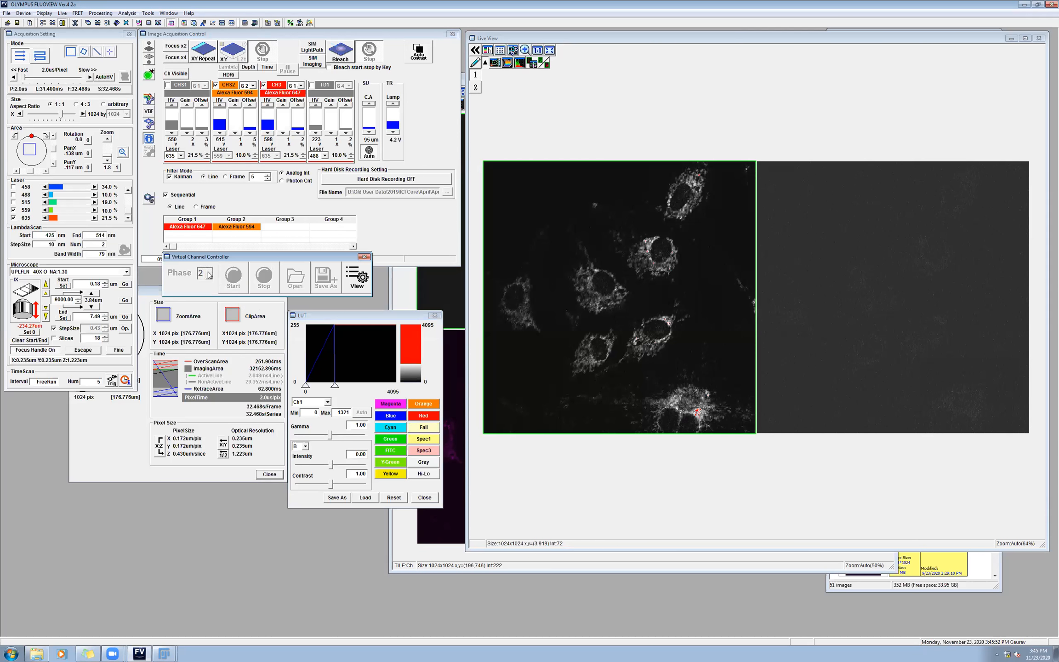
left_click(233, 275)
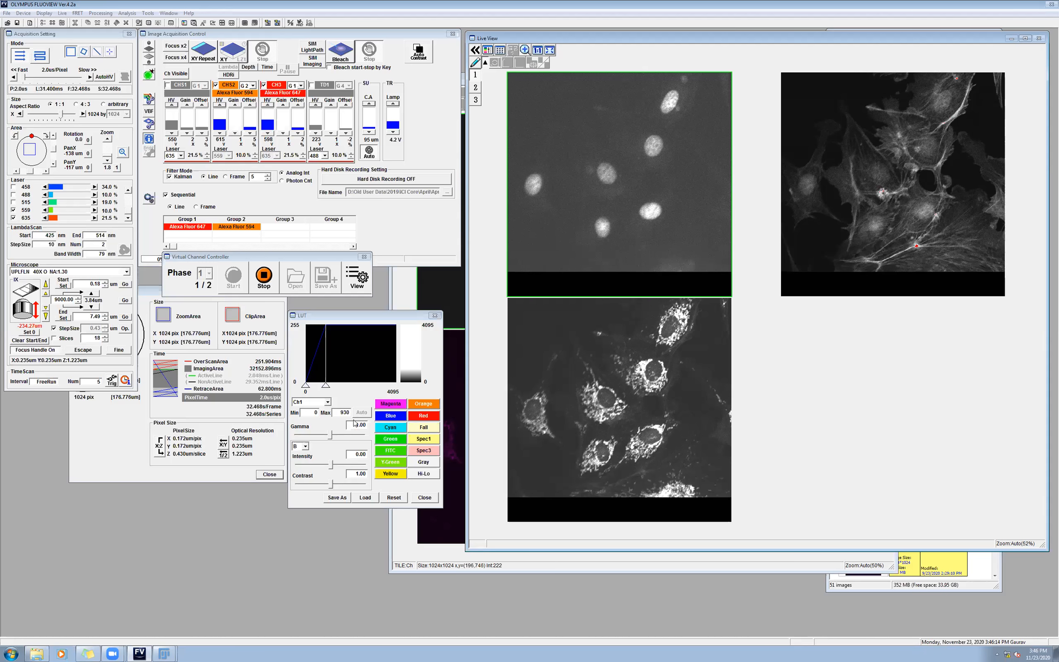
left_click_drag(326, 385, 343, 383)
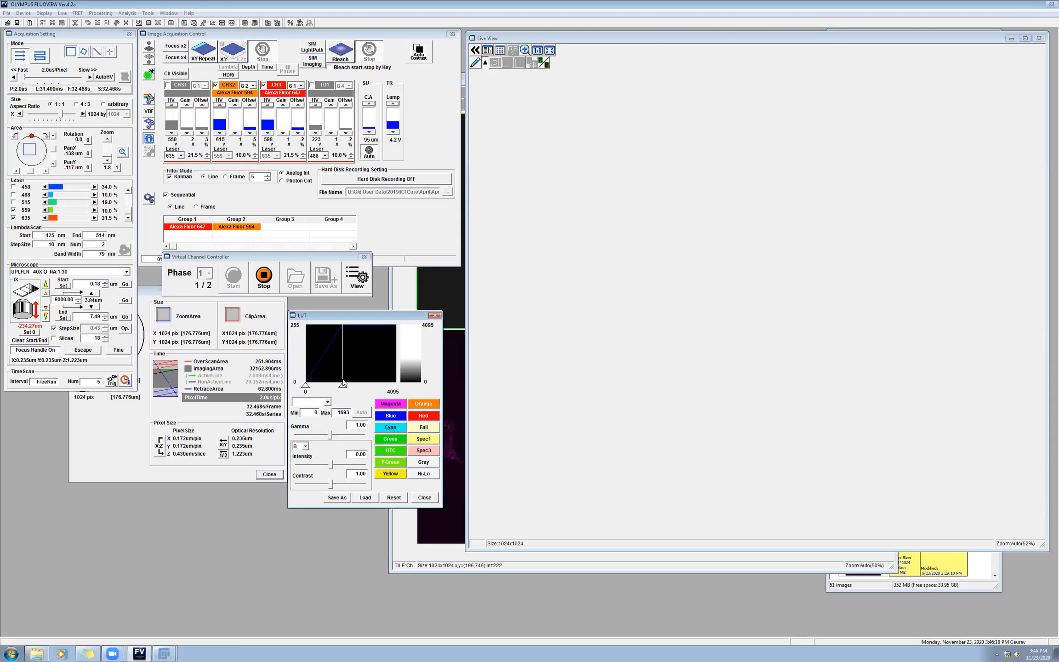
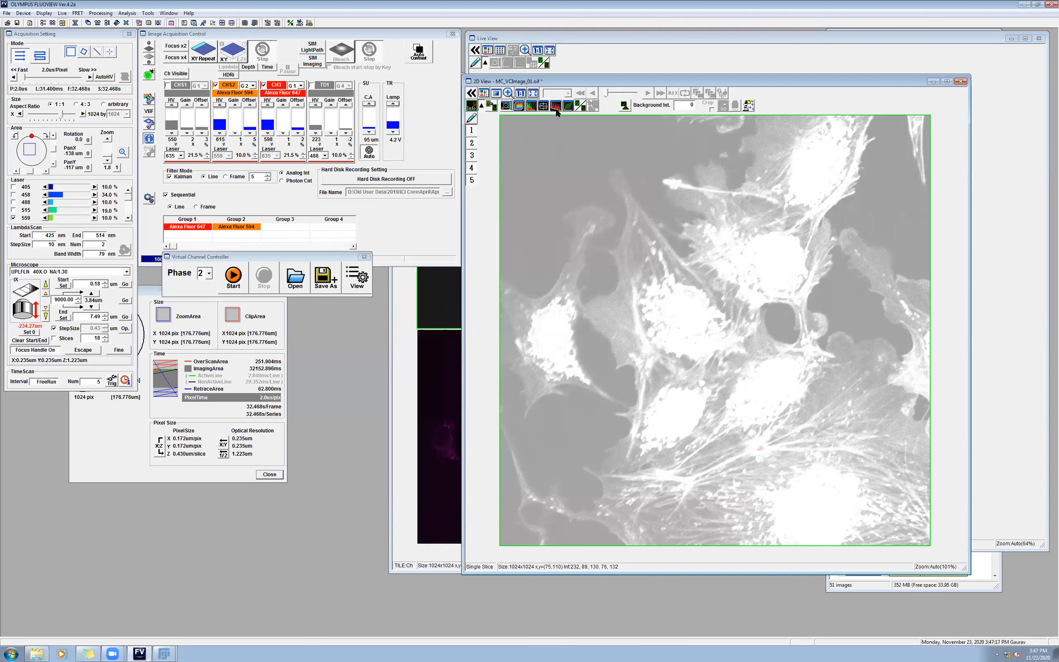
Tile all channels of the virtual channel image and set the Ch3 display maximum to 1656 in the LUT
left_click(490, 92)
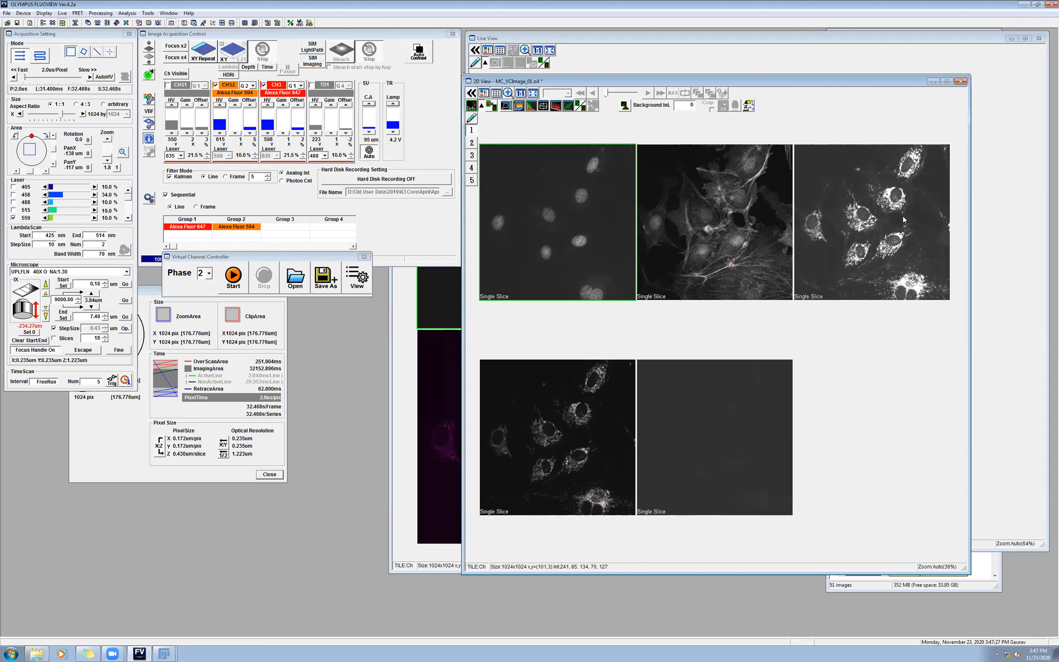
left_click(679, 420)
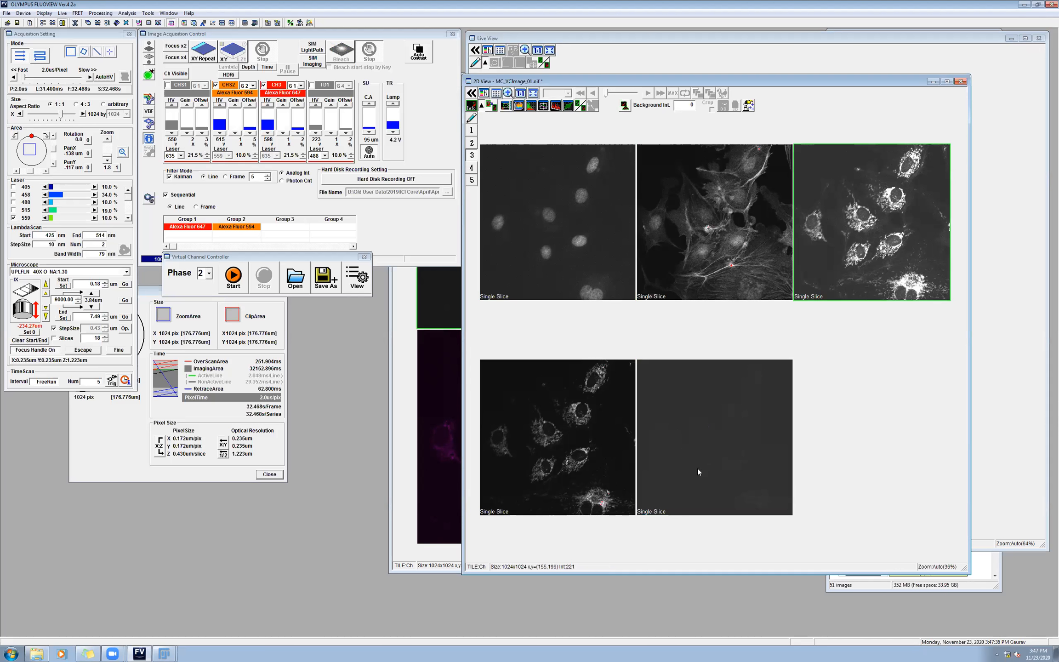
left_click(485, 92)
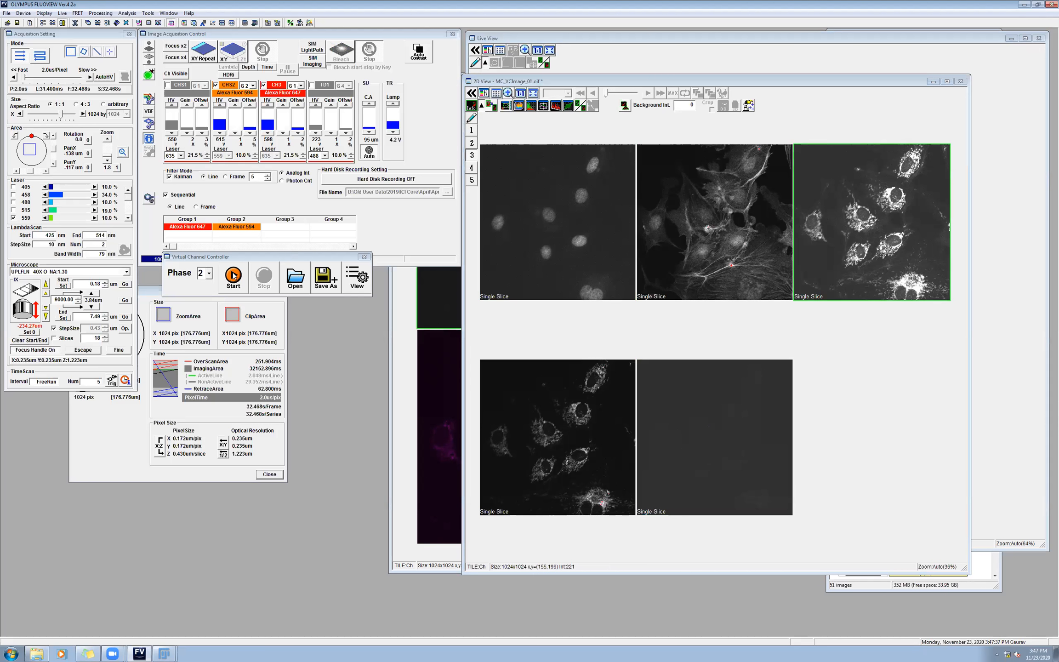
left_click(328, 402)
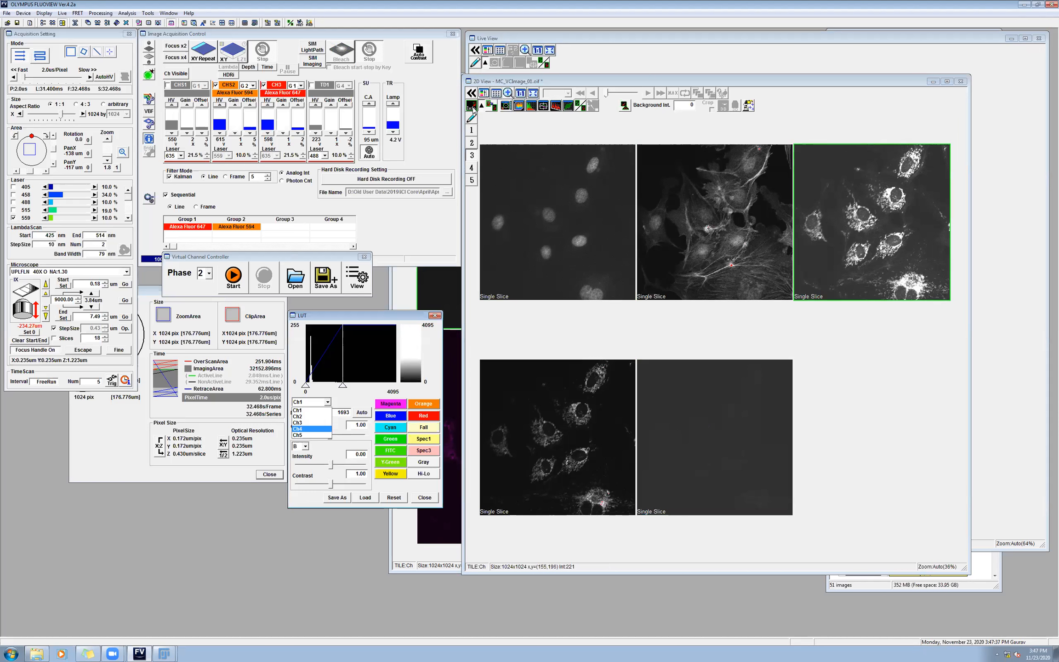
left_click(304, 423)
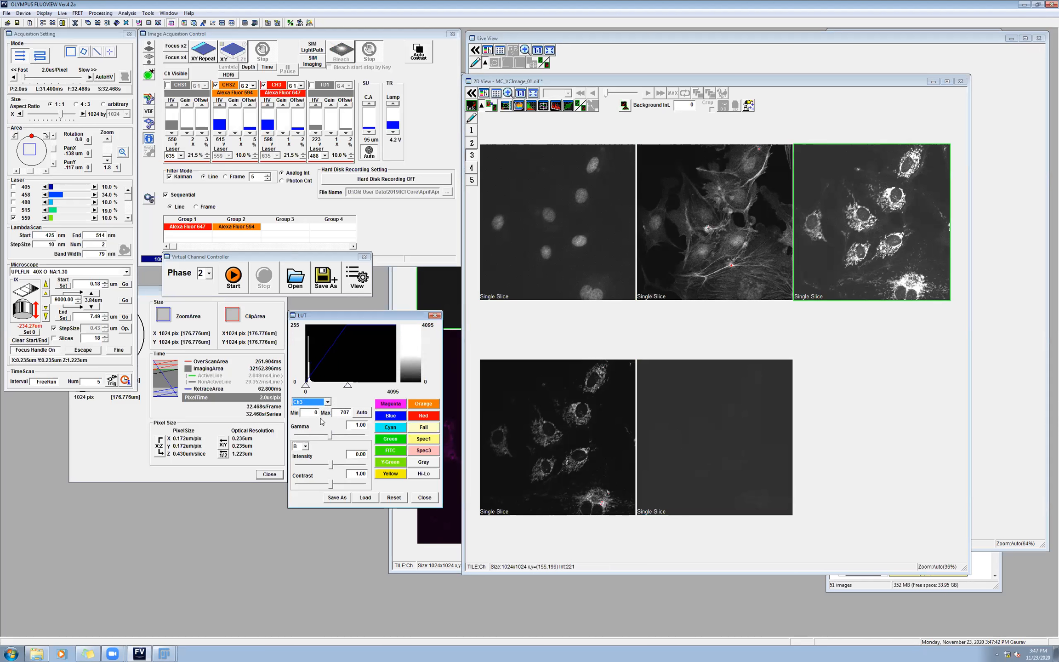
left_click_drag(353, 384, 343, 383)
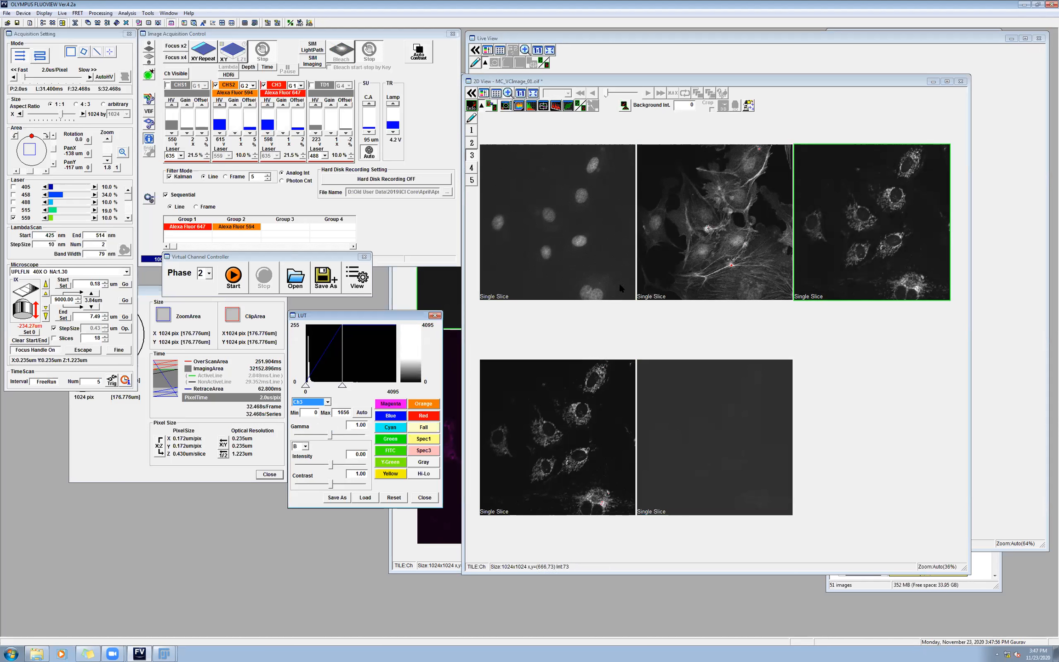
left_click(435, 315)
Check the save and export options for the virtual channel image, dismiss them without saving and reposition the image window
right_click(568, 244)
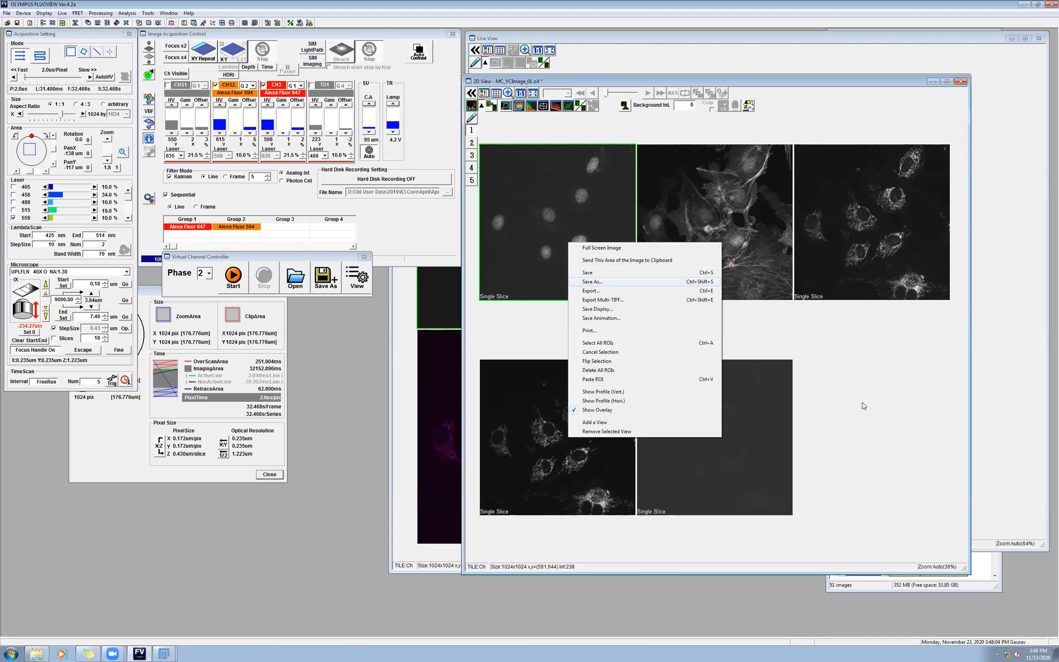
left_click(826, 317)
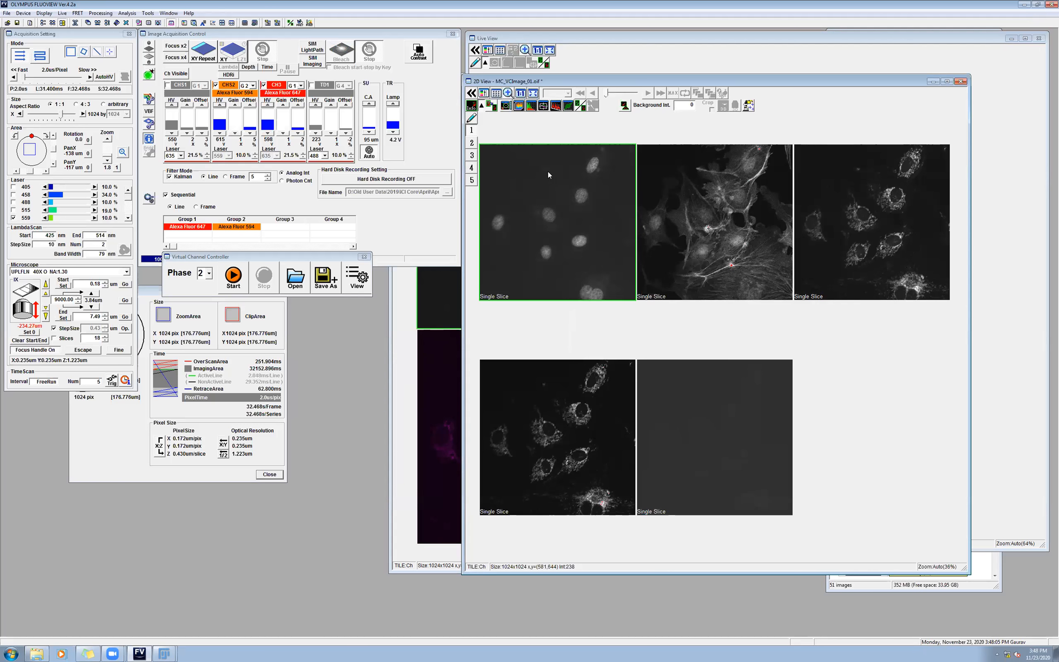
left_click_drag(668, 80, 634, 89)
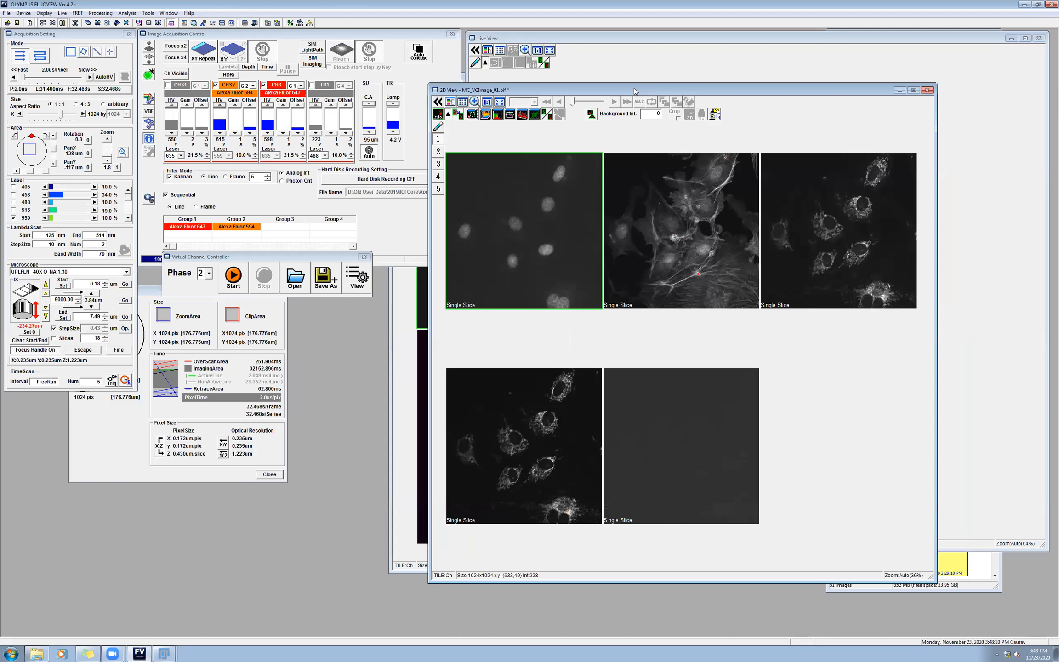